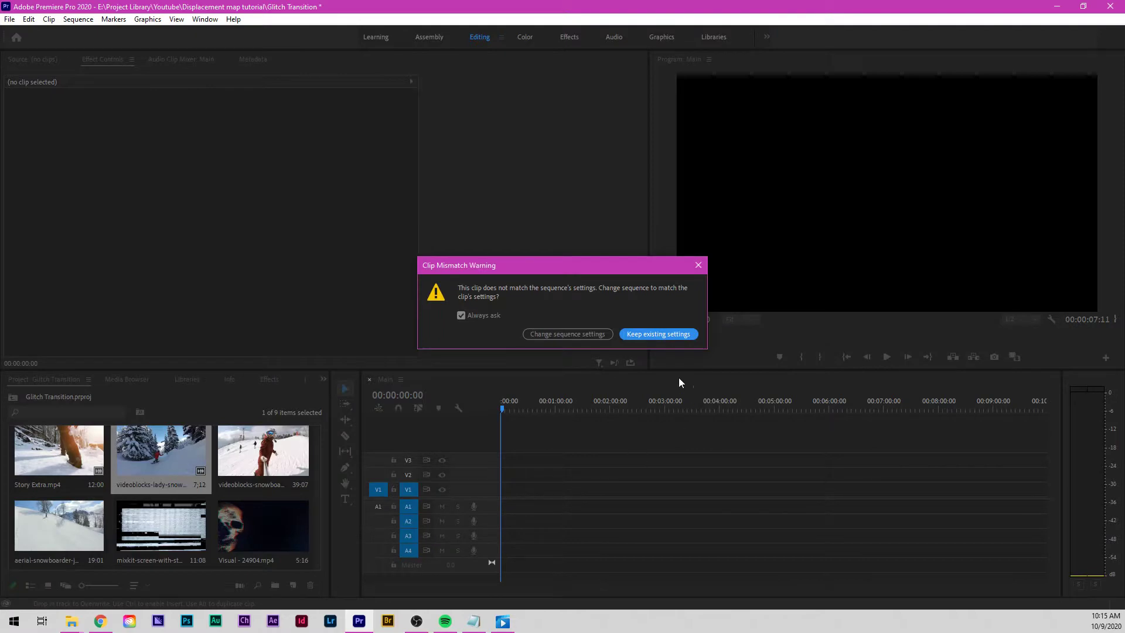
- Keep the existing sequence settings for the lady snowboarder clip, cut it at 00:00:02:22 and delete the remainder
{"action": "left_click", "coordinate": [662, 338]}
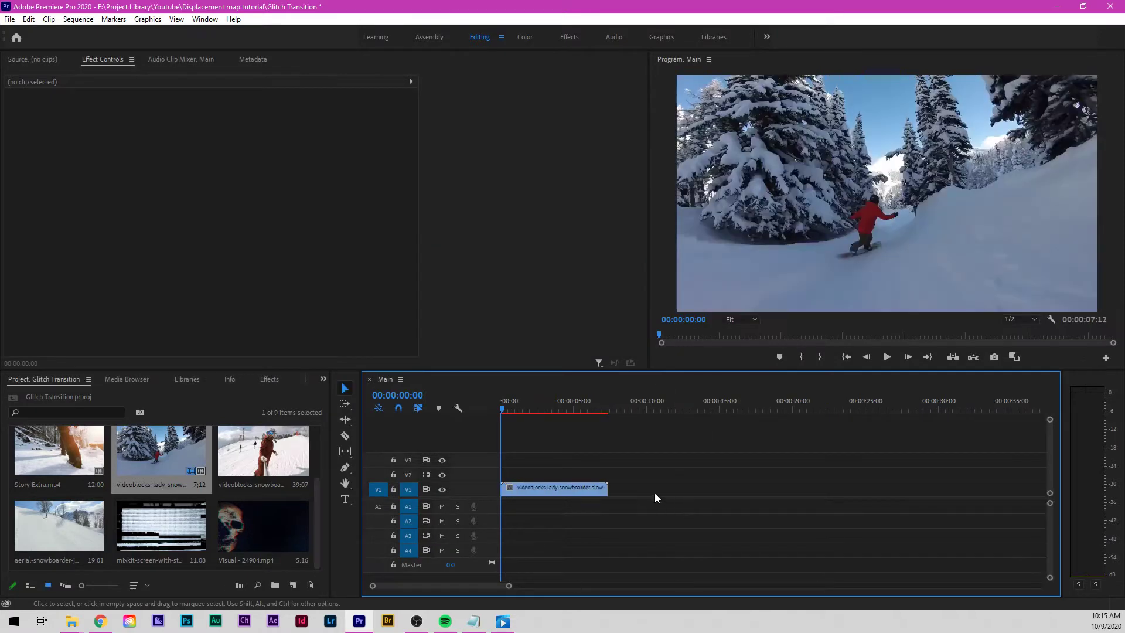
{"action": "key", "text": "space"}
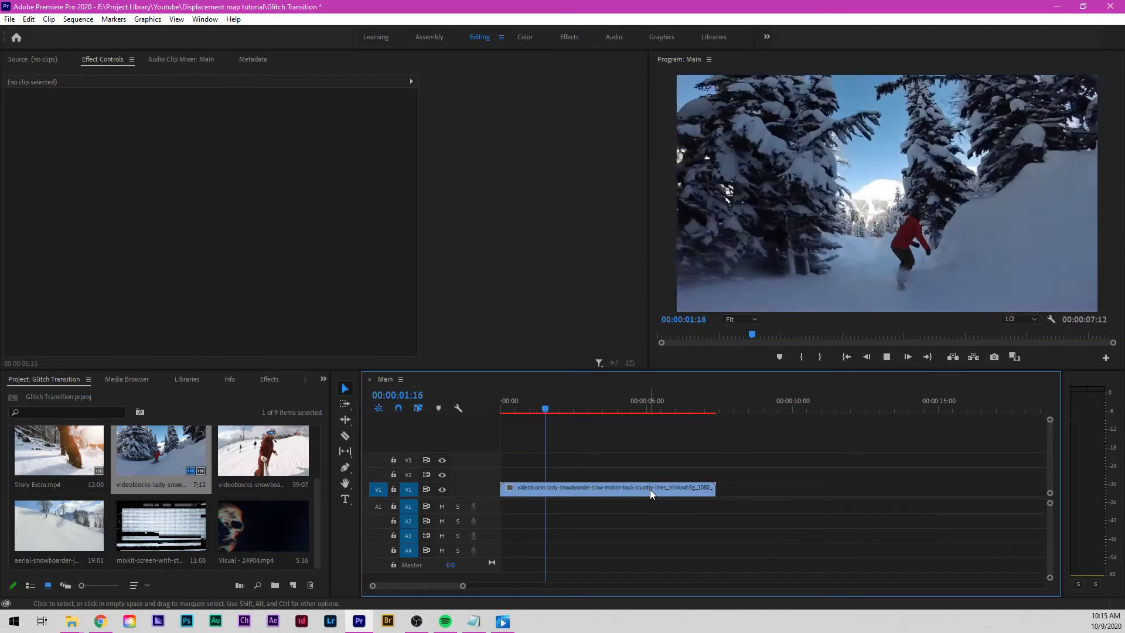
{"action": "key", "text": "space"}
{"action": "key", "text": "c"}
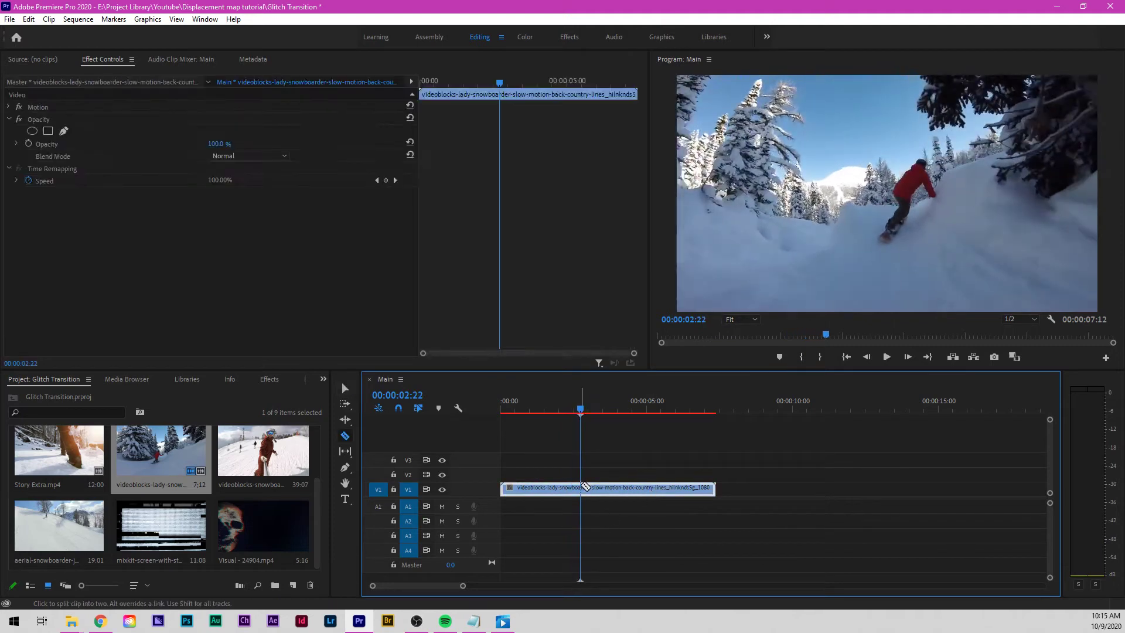
{"action": "left_click", "coordinate": [580, 488]}
{"action": "key", "text": "v"}
{"action": "left_click", "coordinate": [632, 490]}
{"action": "key", "text": "Delete"}
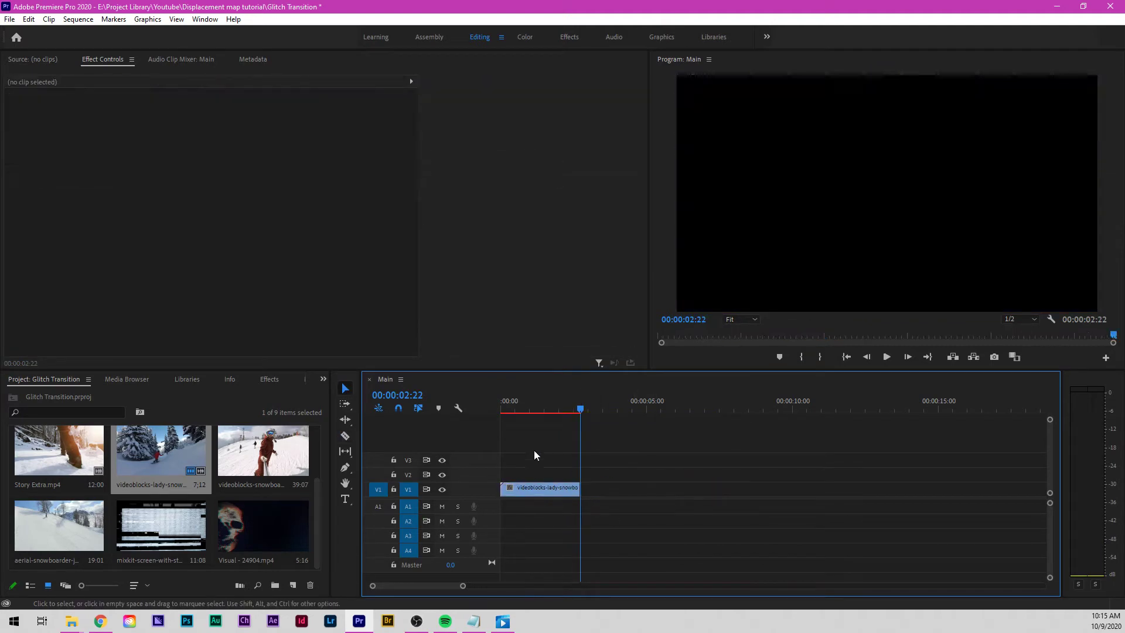
- Mark an In point at 00:00:06:06 in the aerial snowboarder clip and place its video on V2 overlapping the first clip's end
{"action": "double_click", "coordinate": [62, 521]}
{"action": "left_click_drag", "start_coordinate": [344, 335], "coordinate": [308, 336]}
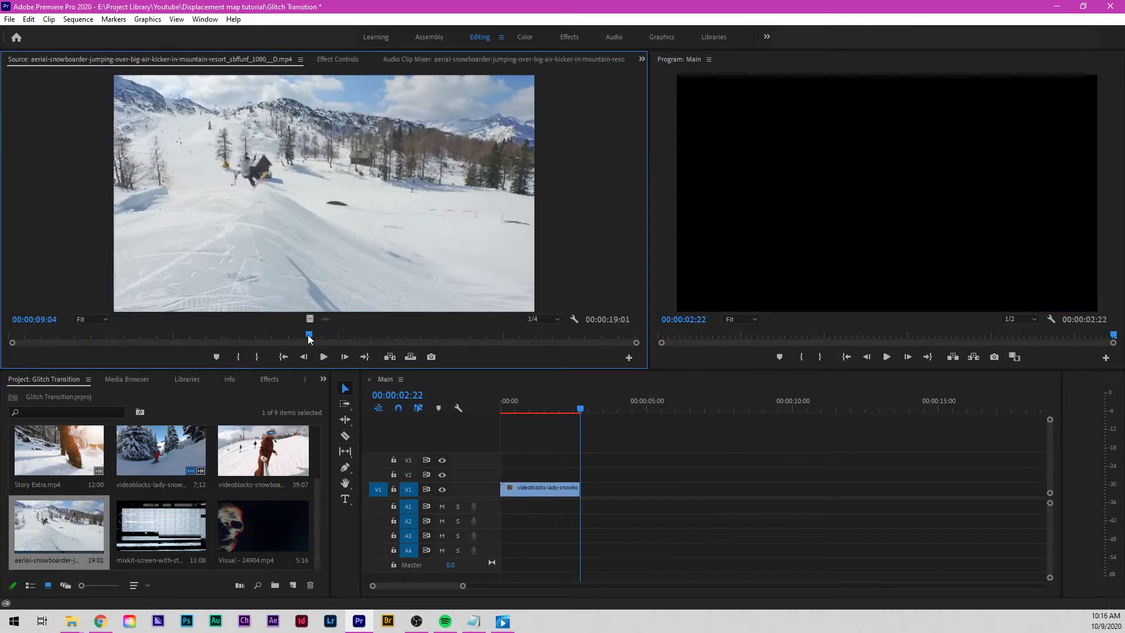
{"action": "mouse_move", "coordinate": [230, 334]}
{"action": "left_mouse_down"}
{"action": "mouse_move", "coordinate": [124, 335]}
{"action": "mouse_move", "coordinate": [225, 335]}
{"action": "mouse_move", "coordinate": [212, 335]}
{"action": "left_mouse_up"}
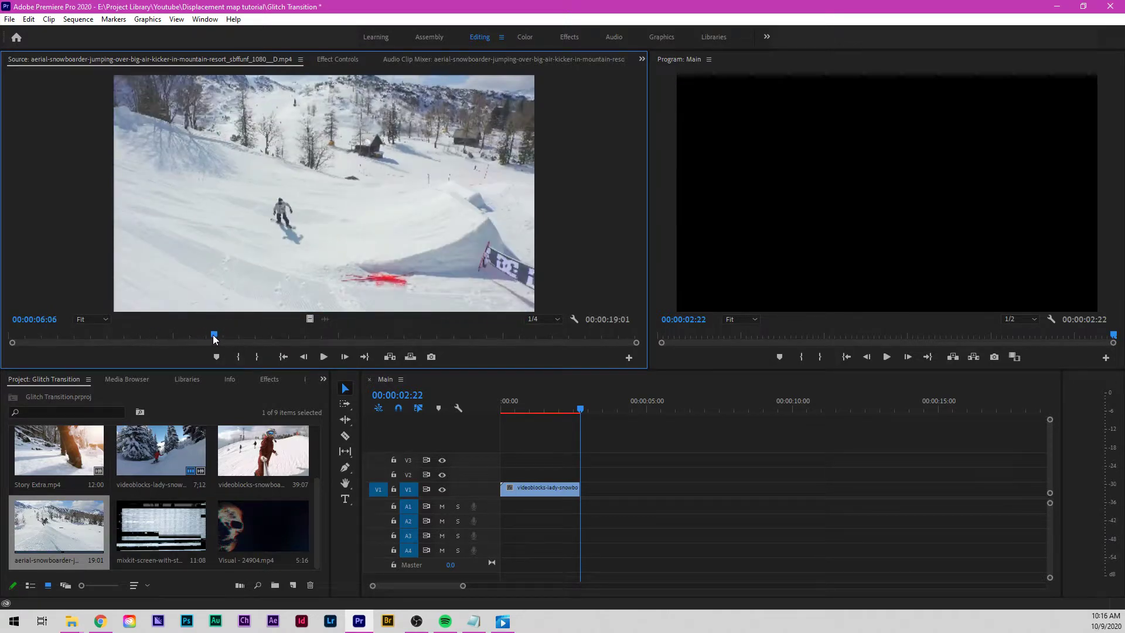
{"action": "right_click", "coordinate": [276, 234]}
{"action": "left_click", "coordinate": [308, 191]}
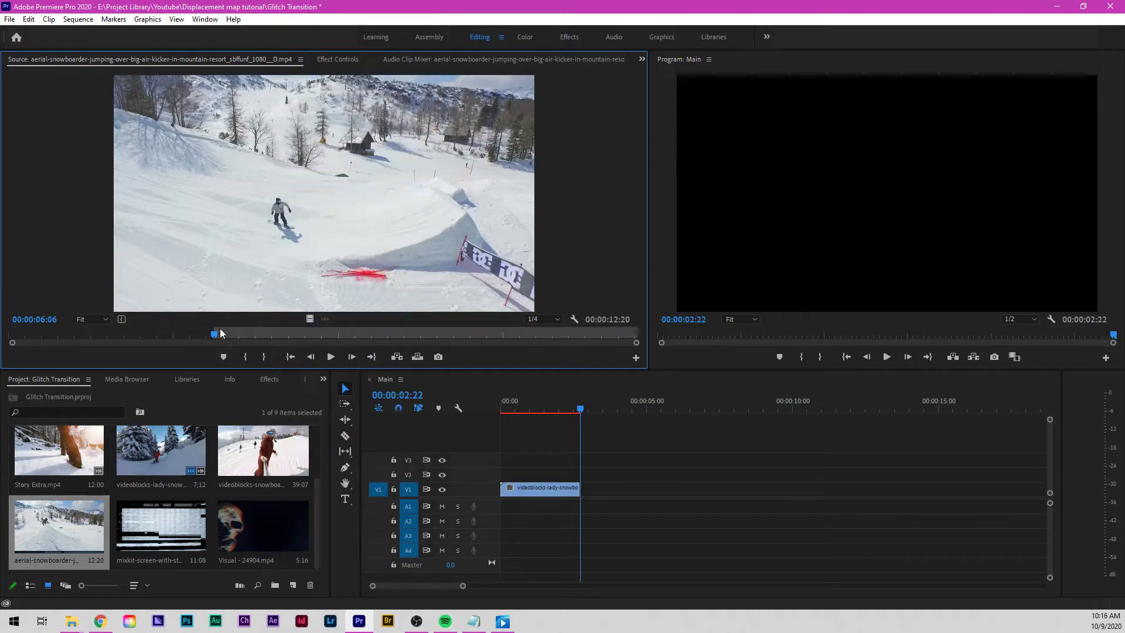
{"action": "left_click_drag", "start_coordinate": [310, 318], "coordinate": [561, 475]}
- Save the project, then cut the aerial snowboarder clip on V2 at 00:00:04:20 and delete the remainder
{"action": "left_click", "coordinate": [542, 409]}
{"action": "key", "text": "ctrl+s"}
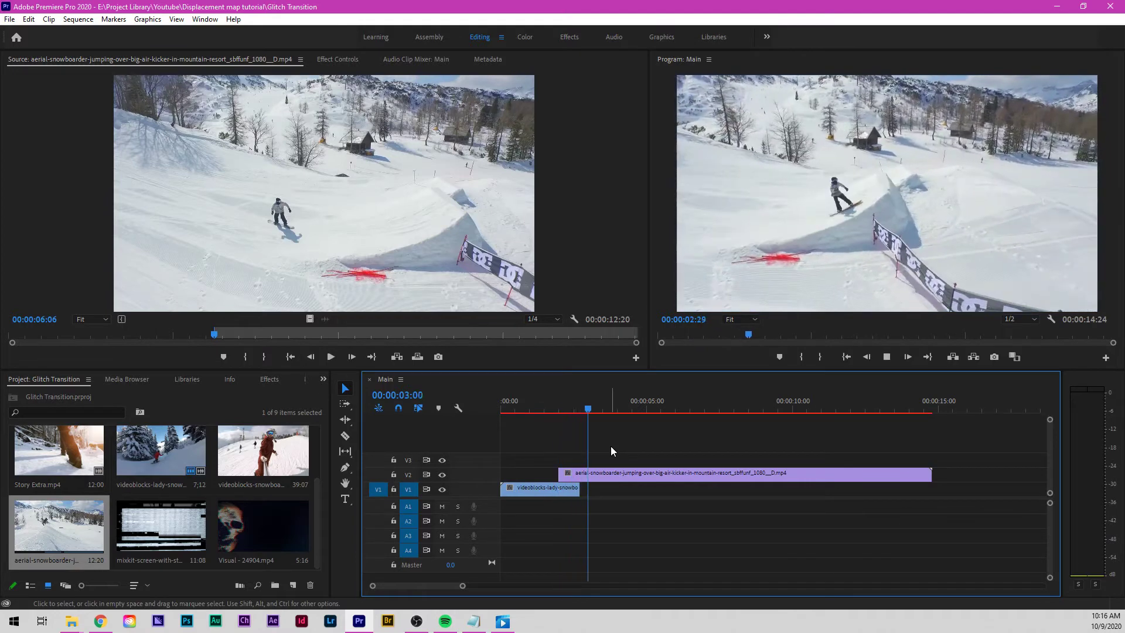
{"action": "key", "text": "space"}
{"action": "key", "text": "c"}
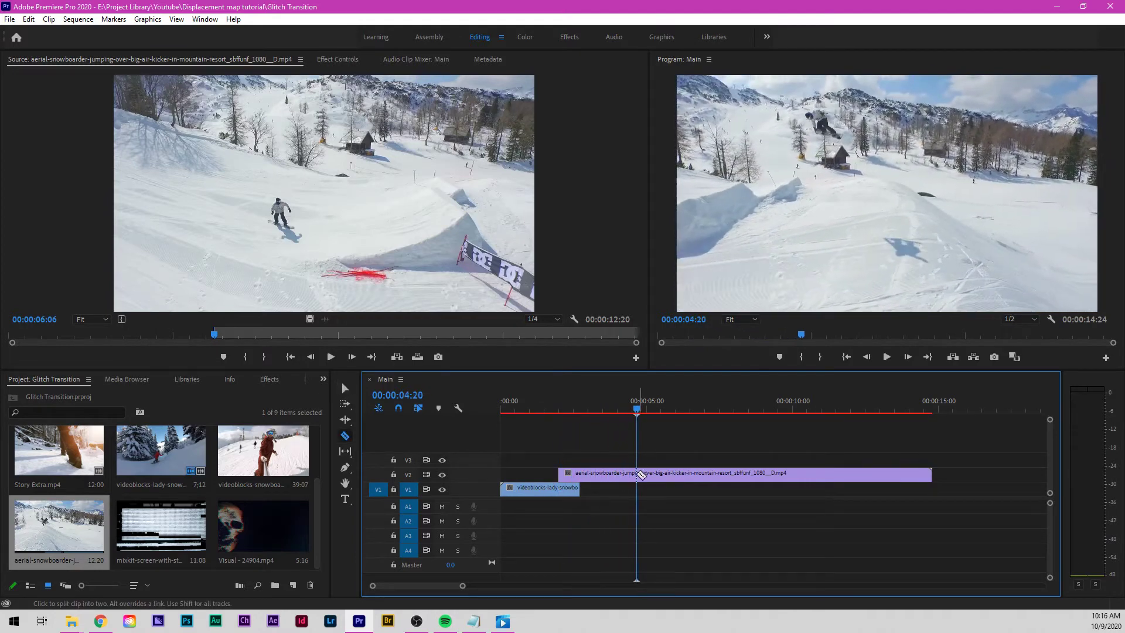
{"action": "left_click", "coordinate": [637, 475]}
{"action": "key", "text": "v"}
{"action": "left_click", "coordinate": [666, 474]}
{"action": "key", "text": "Delete"}
{"action": "left_click_drag", "start_coordinate": [559, 412], "coordinate": [605, 412]}
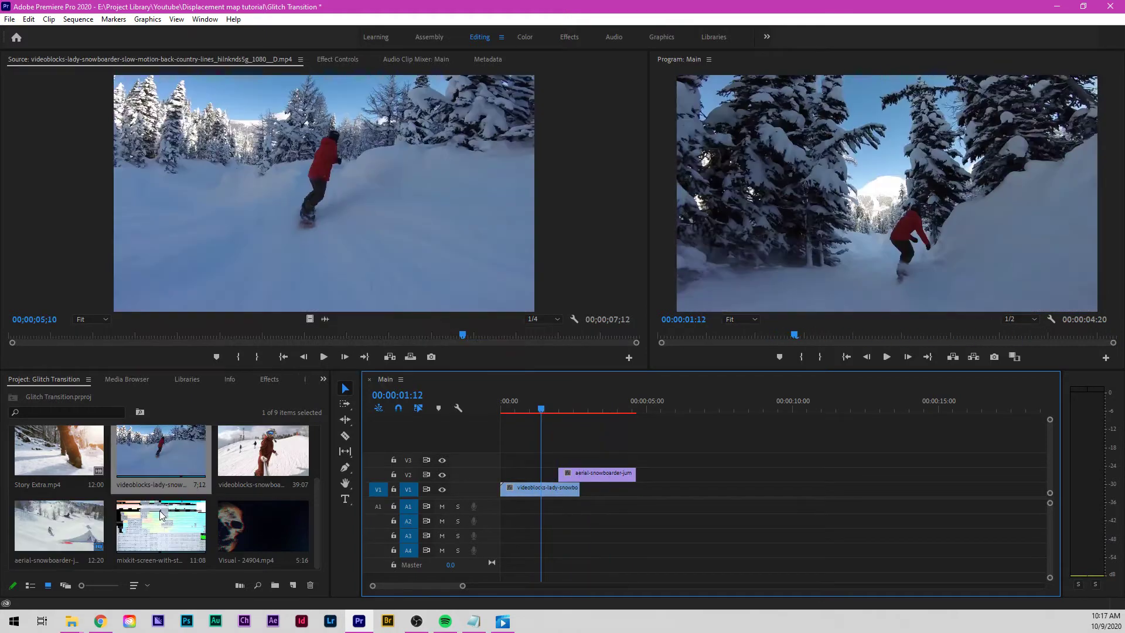
- Open the mixkit static and pixel noise clip for source preview
{"action": "double_click", "coordinate": [173, 533]}
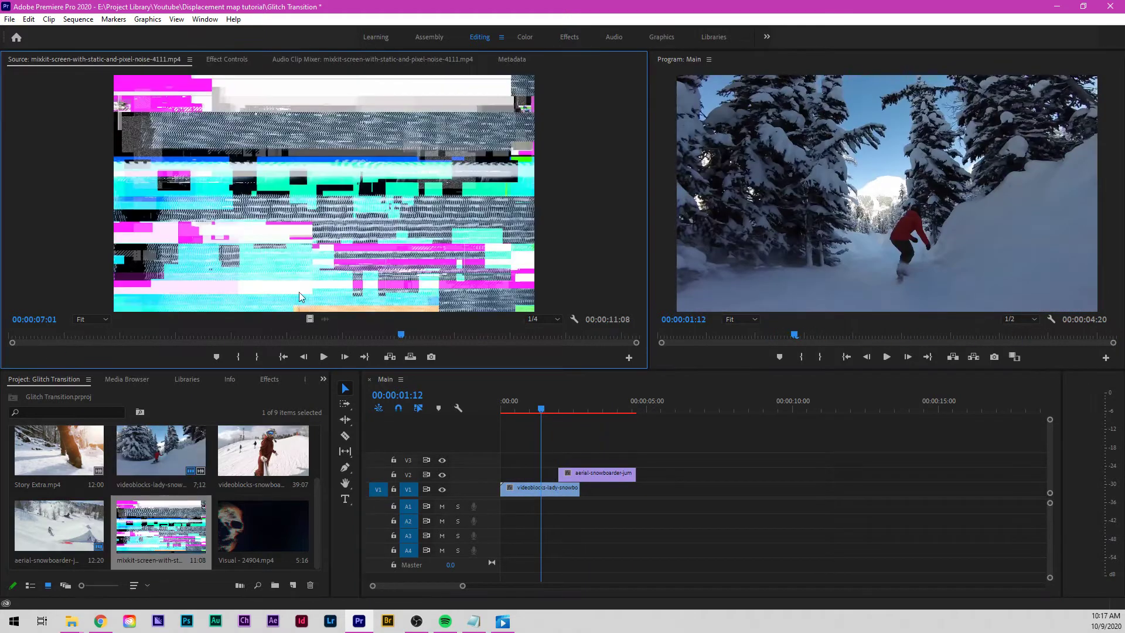
- Switch to Chrome and examine the glitch stock videos on Storyblocks, Mixkit and Pixabay, then return to Premiere Pro
{"action": "left_click", "coordinate": [106, 621]}
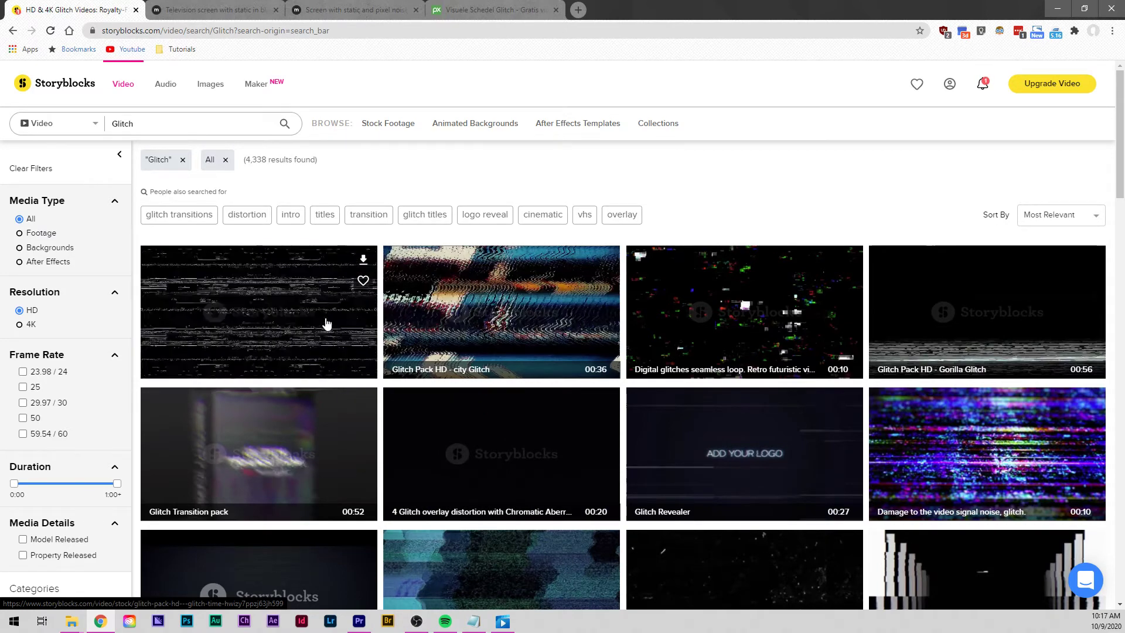
{"action": "left_click", "coordinate": [248, 15]}
{"action": "mouse_move", "coordinate": [253, 398]}
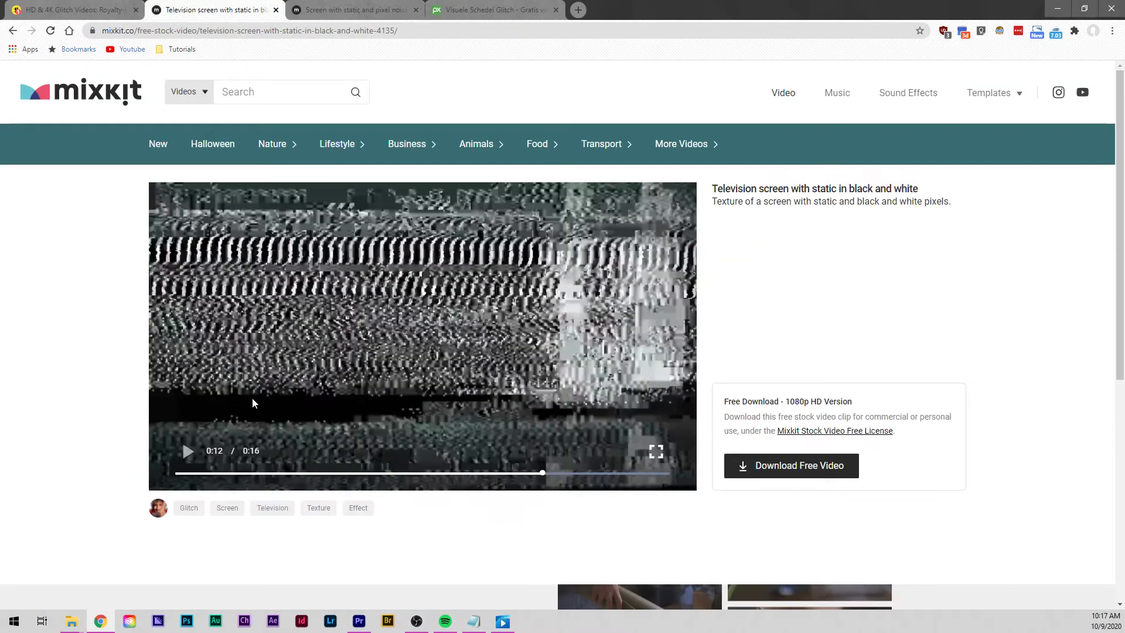
{"action": "left_click", "coordinate": [188, 455]}
{"action": "left_click", "coordinate": [188, 455]}
{"action": "left_click", "coordinate": [396, 5]}
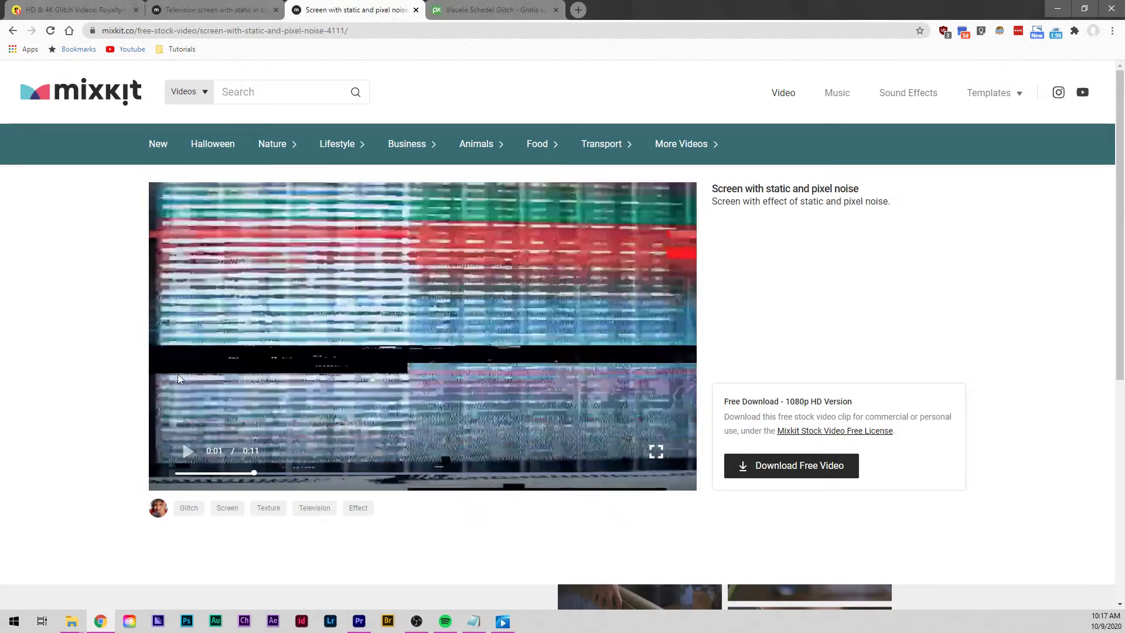
{"action": "left_click", "coordinate": [193, 459]}
{"action": "left_click", "coordinate": [509, 10]}
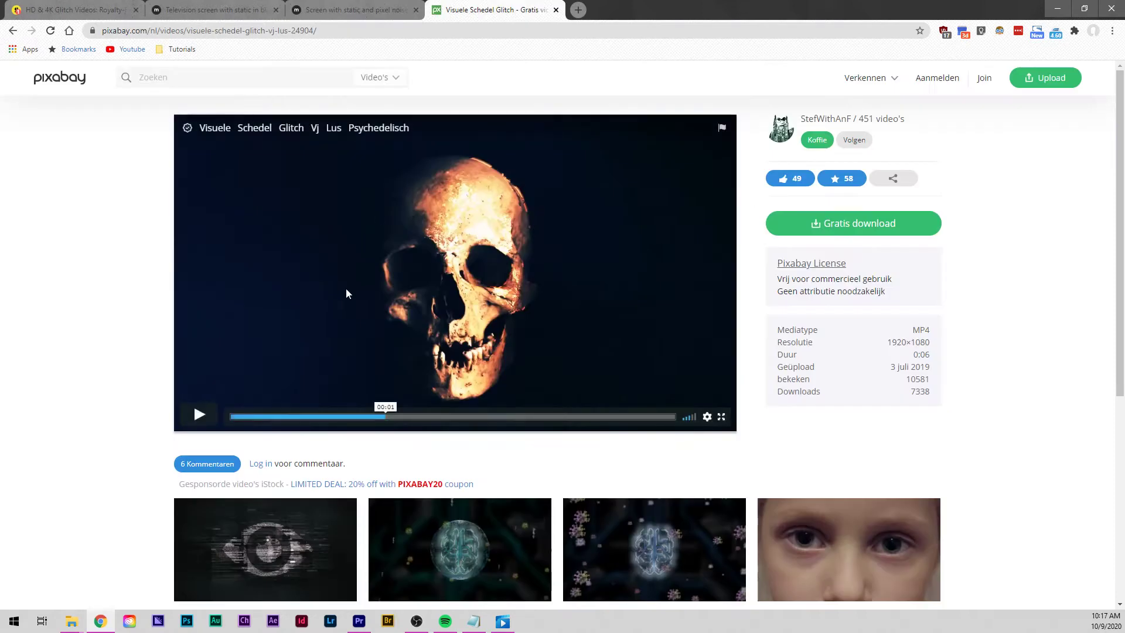
{"action": "left_click", "coordinate": [276, 418]}
{"action": "left_click", "coordinate": [204, 416]}
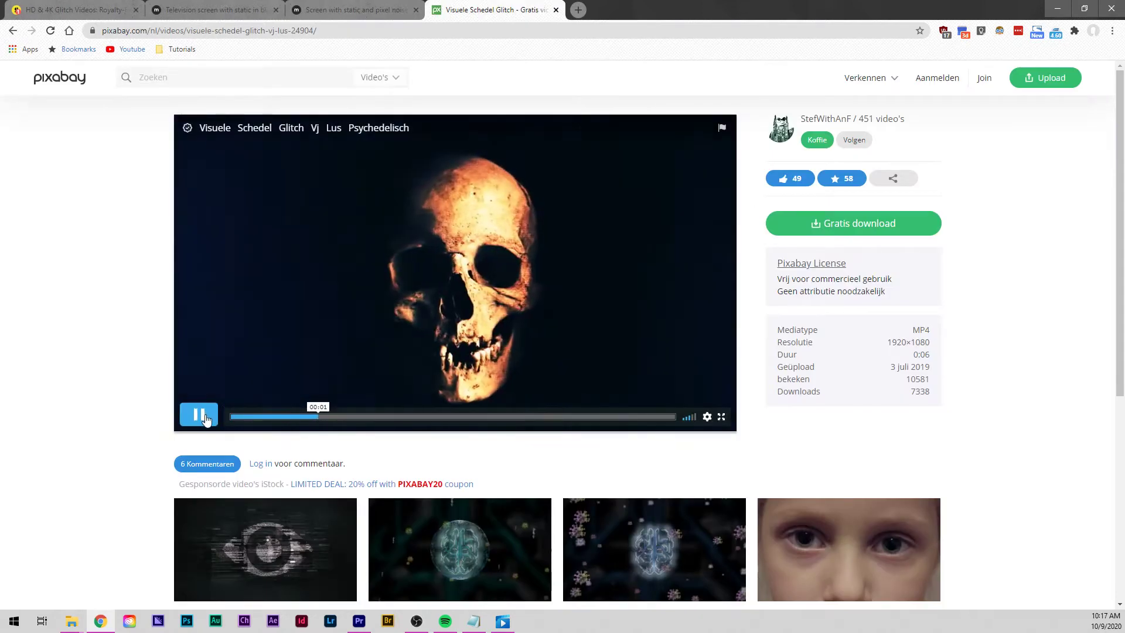
{"action": "left_click", "coordinate": [199, 415]}
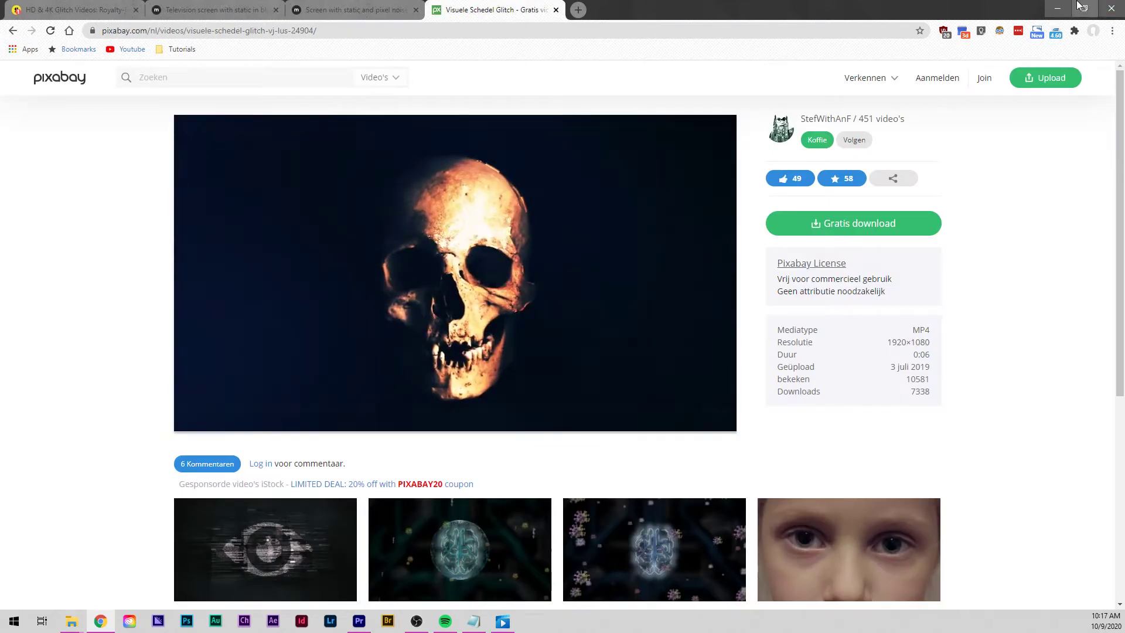
{"action": "left_click", "coordinate": [1057, 7]}
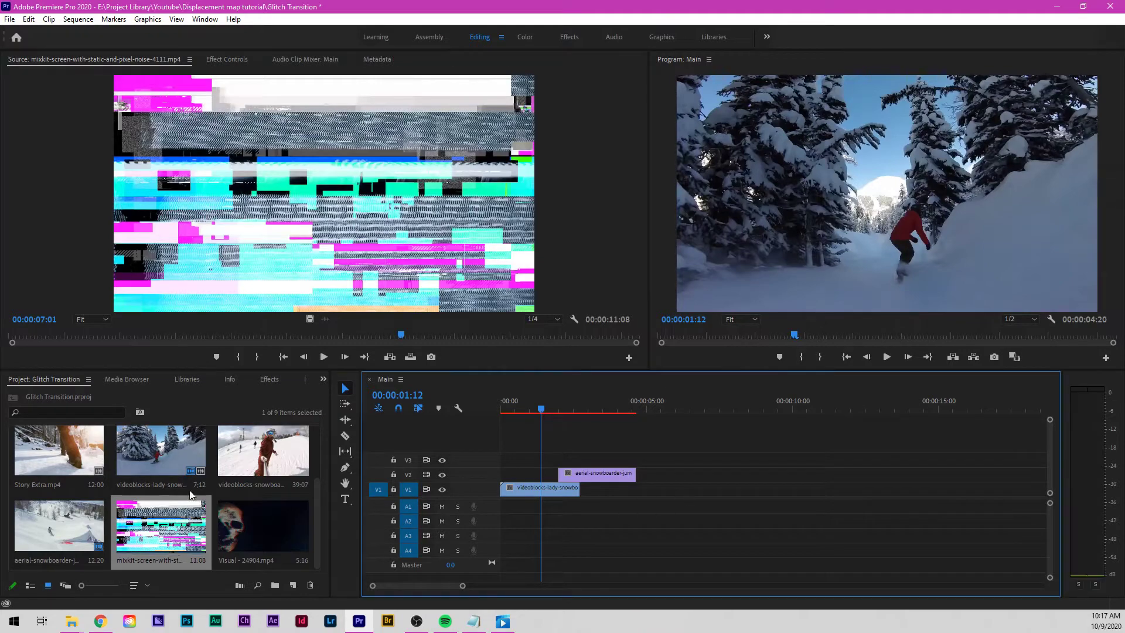
- Mark the pixel noise clip from 00:00:06:03 to 00:00:06:09 and place its video on V3 starting at 00:00:01:28
{"action": "left_click_drag", "start_coordinate": [399, 333], "coordinate": [348, 343]}
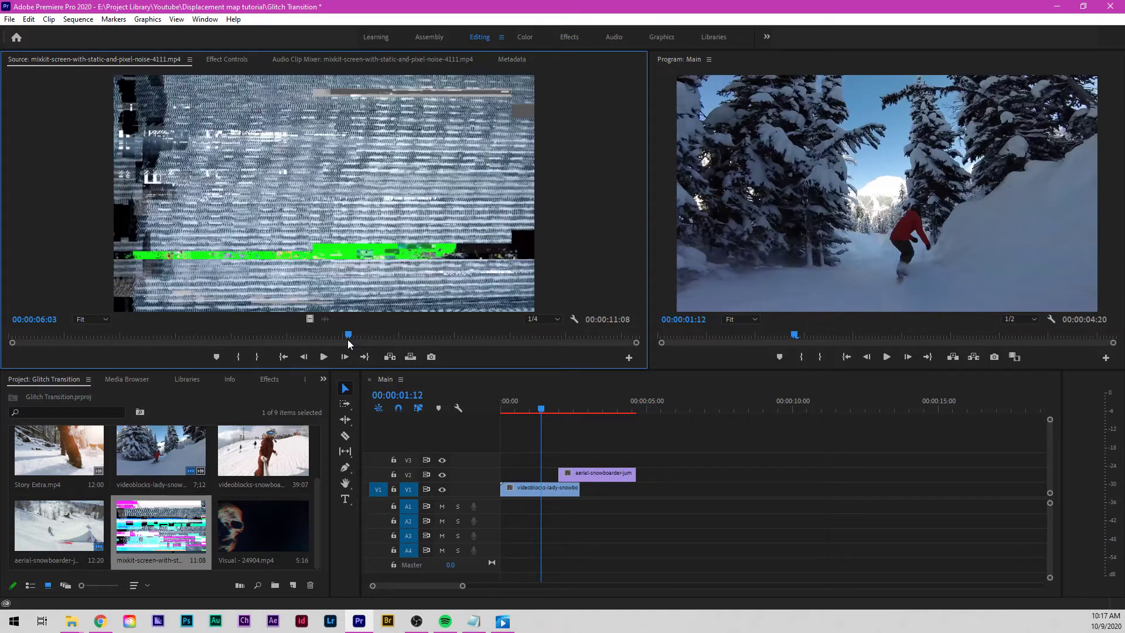
{"action": "right_click", "coordinate": [427, 151]}
{"action": "left_click", "coordinate": [449, 192]}
{"action": "left_click_drag", "start_coordinate": [349, 337], "coordinate": [360, 335]}
{"action": "right_click", "coordinate": [362, 218]}
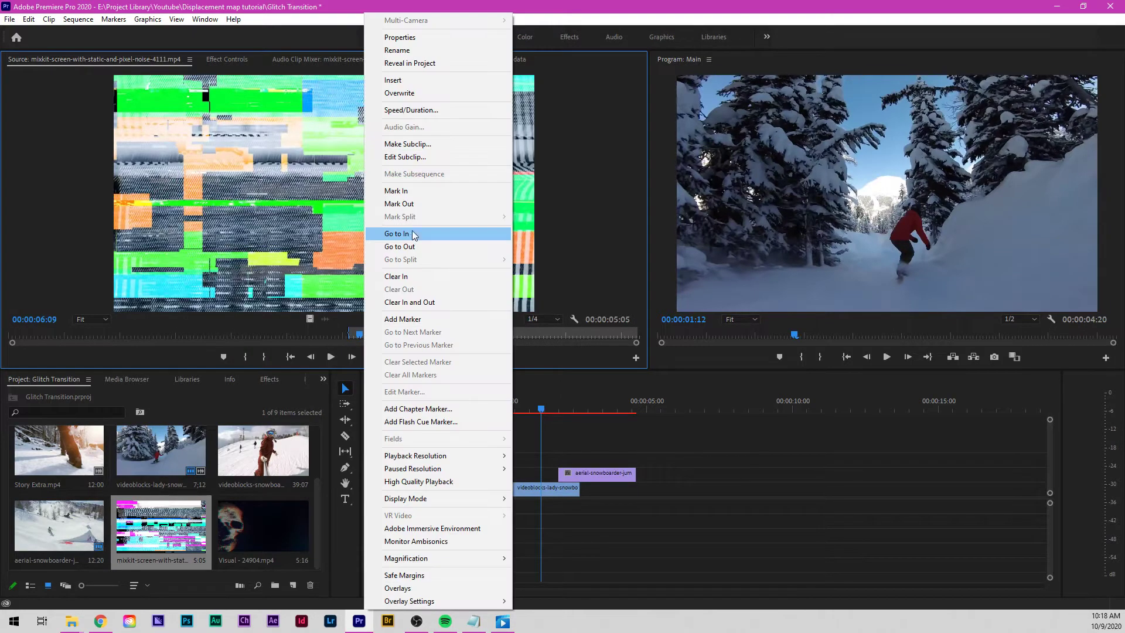
{"action": "left_click", "coordinate": [387, 208]}
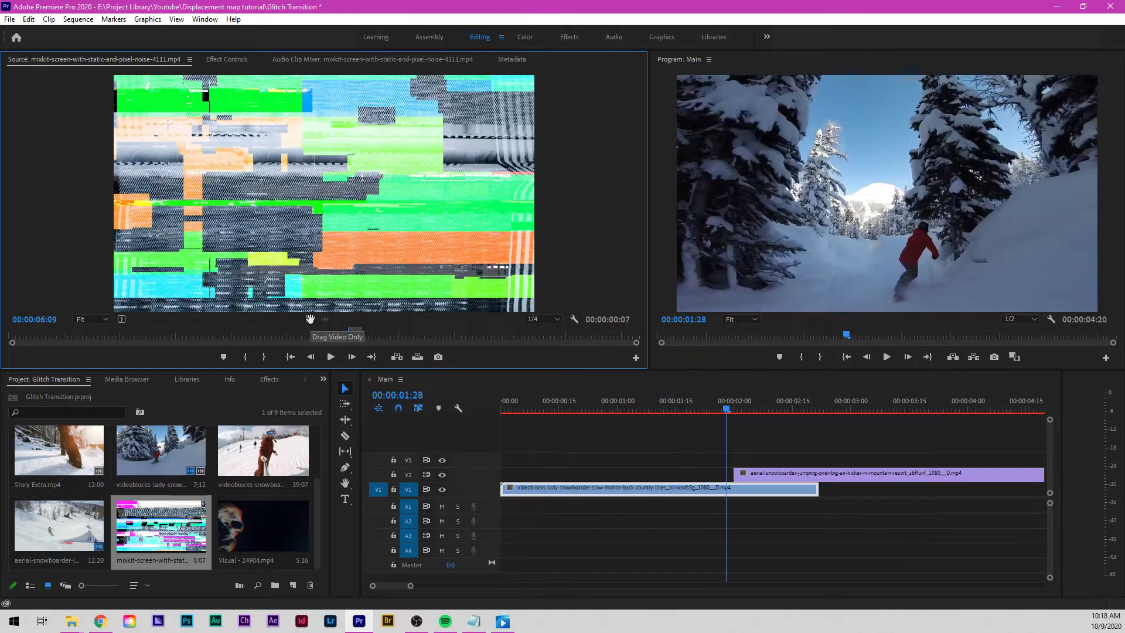
{"action": "left_click_drag", "start_coordinate": [310, 319], "coordinate": [728, 460]}
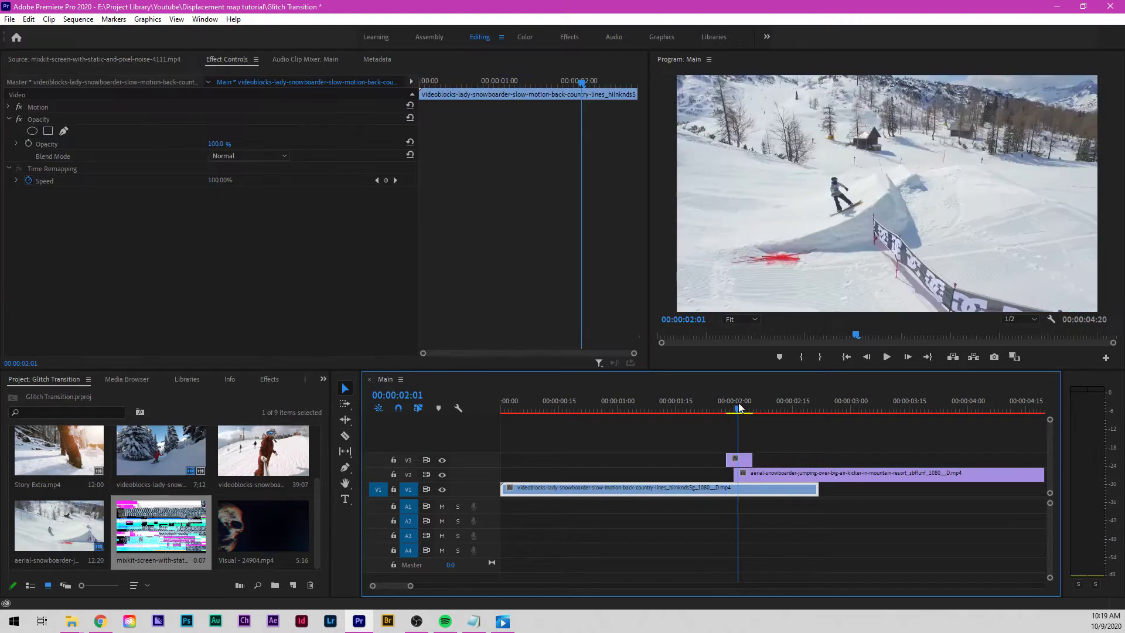
- Enable the pixel noise clip on V3 and set its blend mode to Screen
{"action": "left_click", "coordinate": [736, 464]}
{"action": "key", "text": "shift+e"}
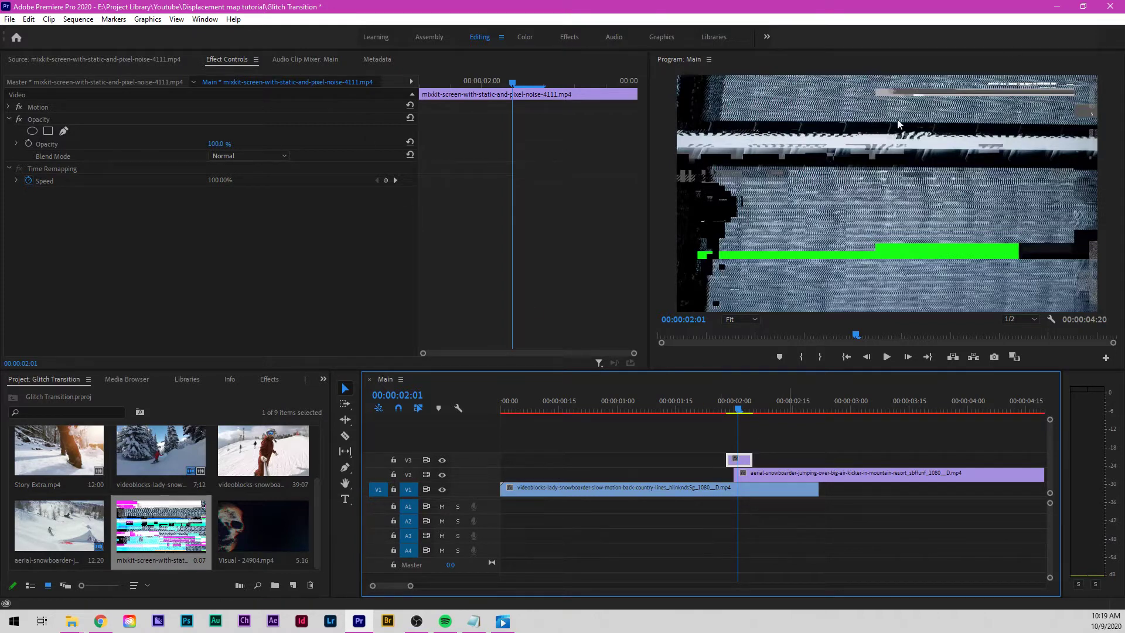
{"action": "left_click", "coordinate": [263, 156]}
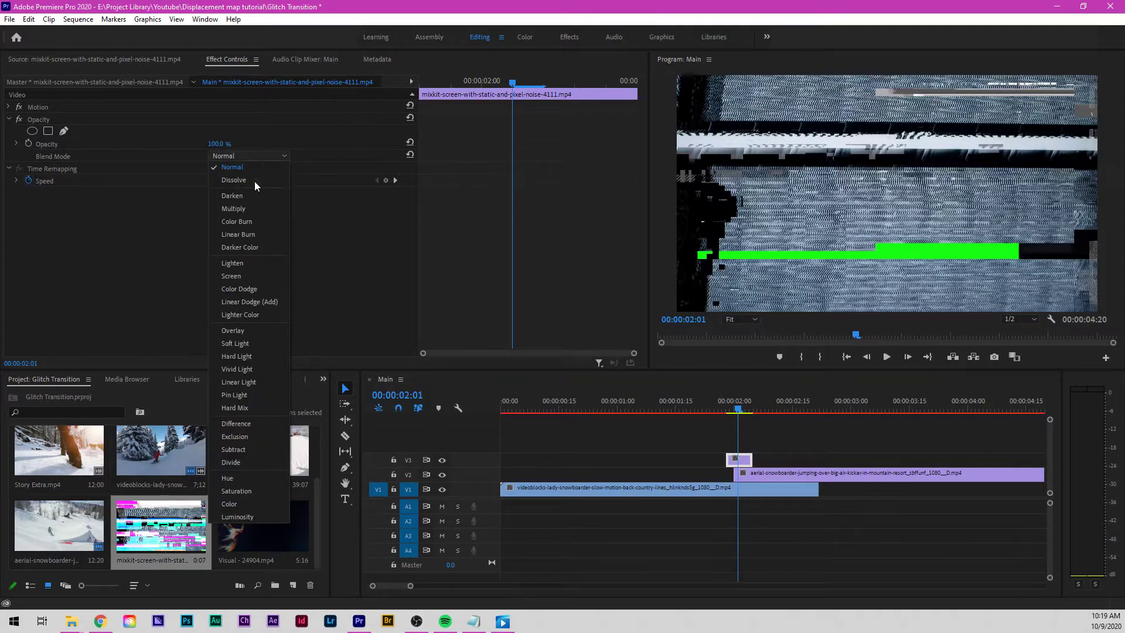
{"action": "left_click", "coordinate": [240, 275]}
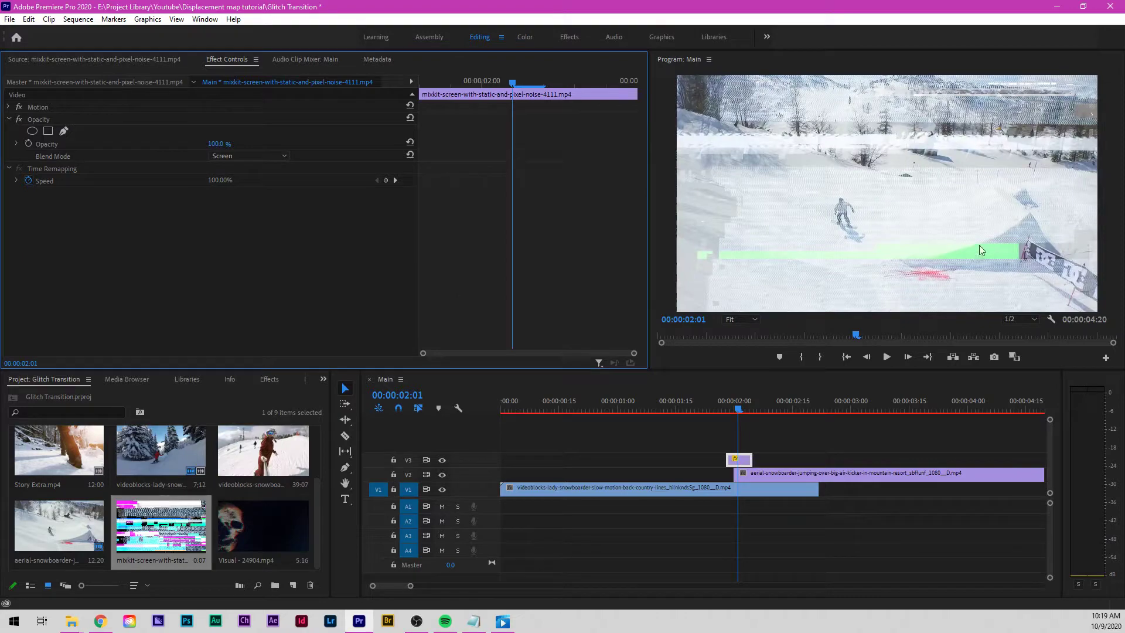
{"action": "mouse_move", "coordinate": [741, 406]}
{"action": "left_mouse_down"}
{"action": "mouse_move", "coordinate": [724, 407]}
{"action": "mouse_move", "coordinate": [763, 407]}
{"action": "mouse_move", "coordinate": [736, 408]}
{"action": "left_mouse_up"}
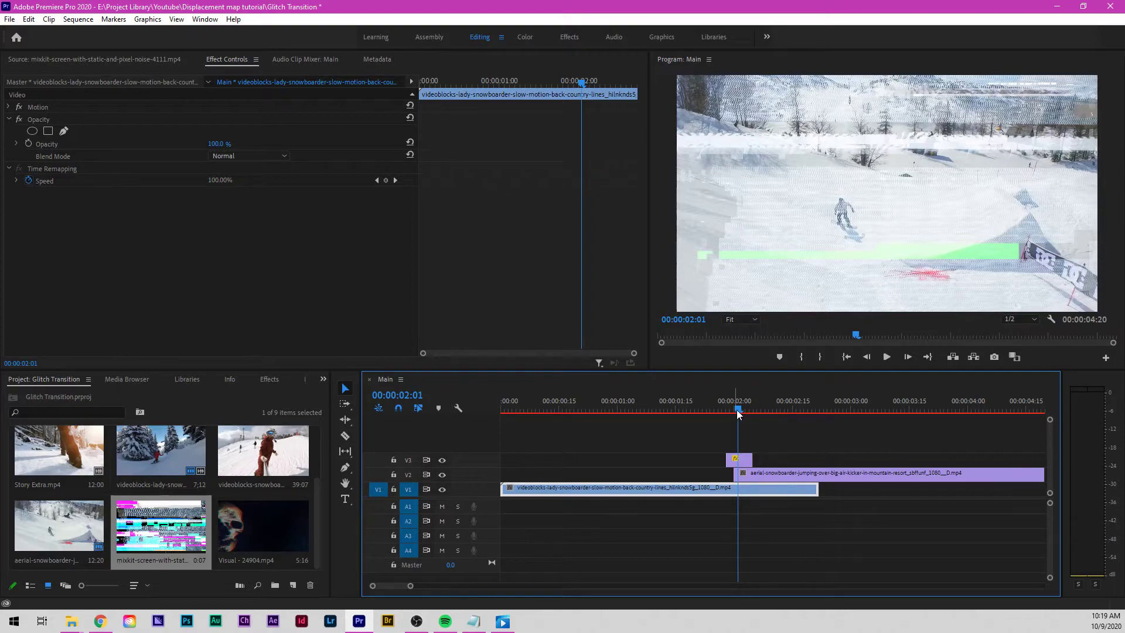
{"action": "mouse_move", "coordinate": [737, 411]}
{"action": "left_mouse_down"}
{"action": "mouse_move", "coordinate": [724, 410]}
{"action": "mouse_move", "coordinate": [748, 411]}
{"action": "mouse_move", "coordinate": [738, 410]}
{"action": "left_mouse_up"}
{"action": "right_click", "coordinate": [874, 256]}
{"action": "left_click", "coordinate": [812, 451]}
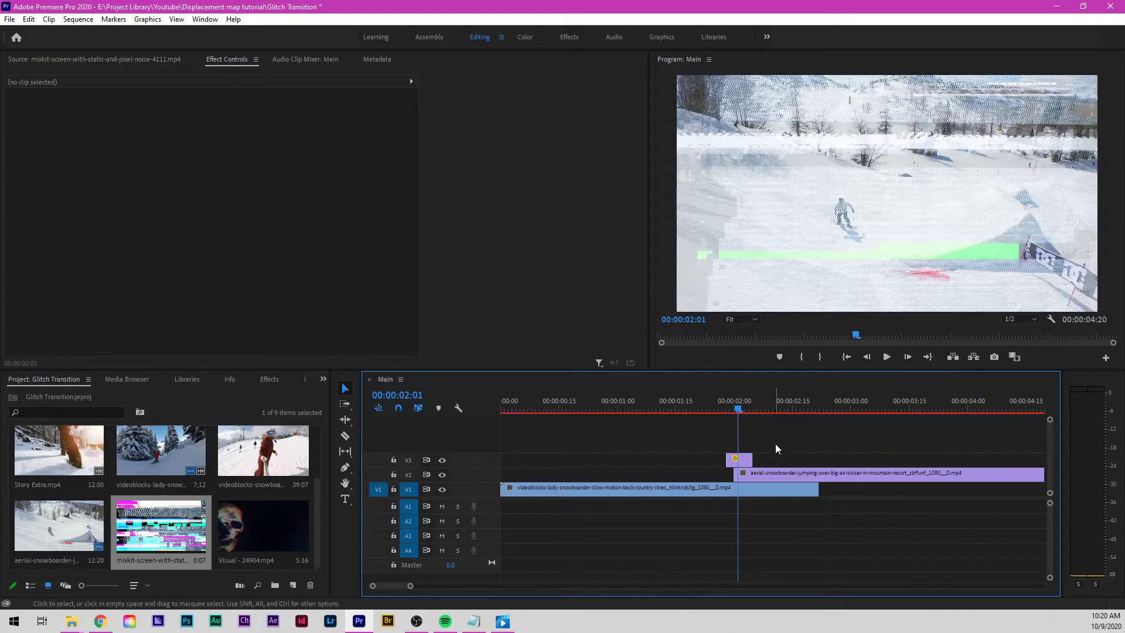
{"action": "left_click", "coordinate": [743, 462]}
{"action": "left_click", "coordinate": [745, 479]}
{"action": "left_click", "coordinate": [747, 488]}
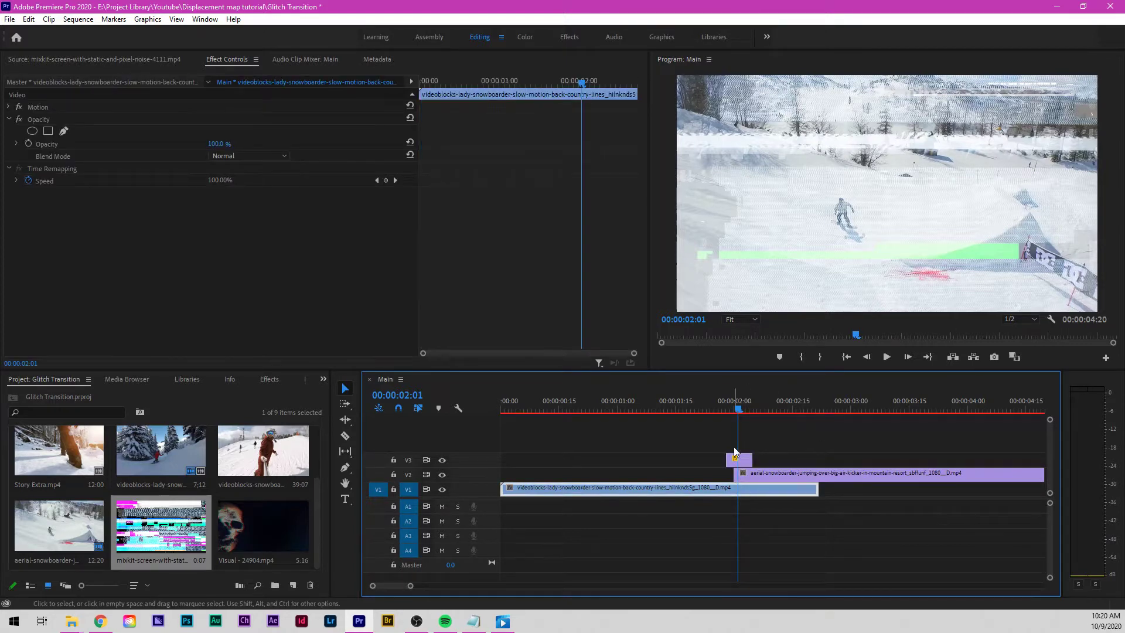
- Duplicate the pixel noise clip from V3 onto V4 directly above it, and hide both tracks' output
{"action": "left_click", "coordinate": [741, 458]}
{"action": "left_click", "coordinate": [443, 460]}
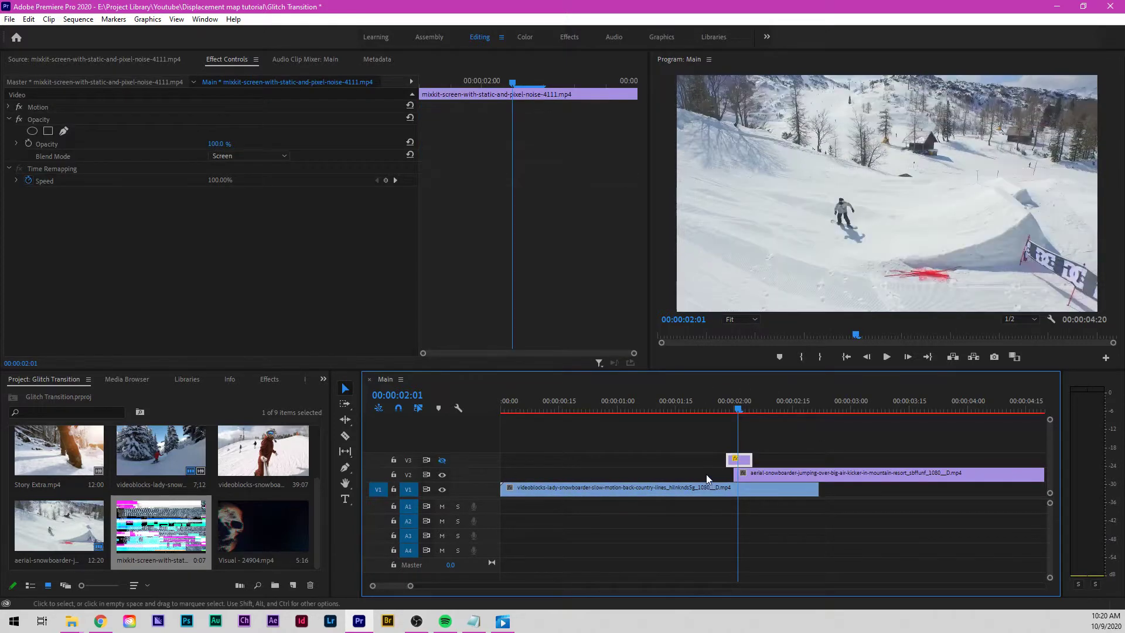
{"action": "mouse_move", "coordinate": [730, 459]}
{"action": "left_mouse_down"}
{"action": "mouse_move", "coordinate": [744, 459]}
{"action": "mouse_move", "coordinate": [743, 448]}
{"action": "left_mouse_up"}
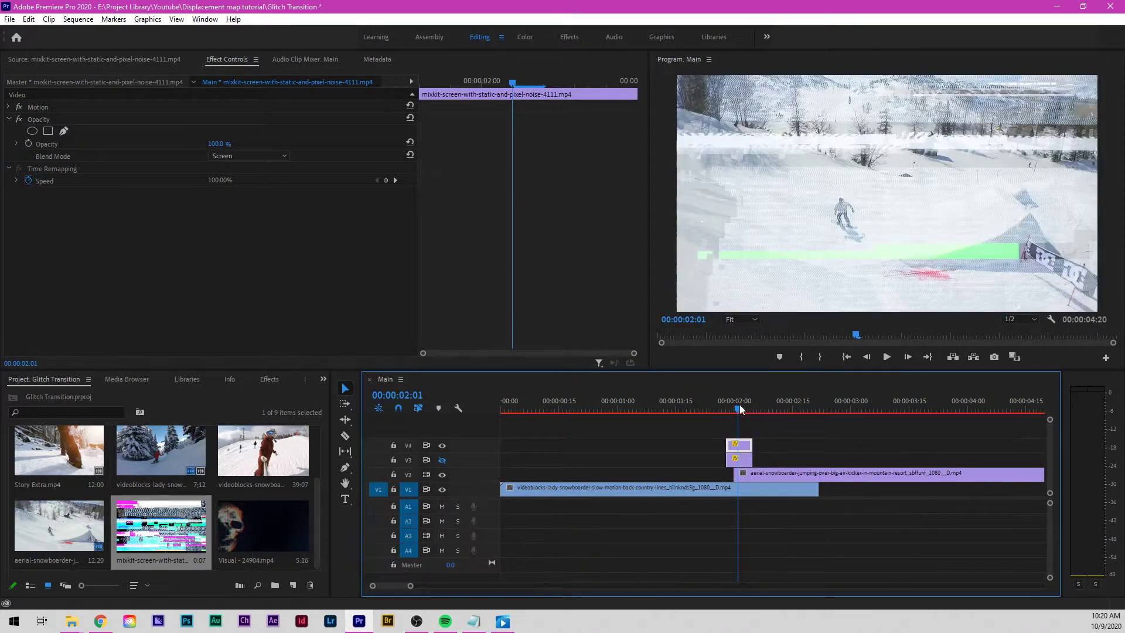
{"action": "left_click", "coordinate": [442, 445]}
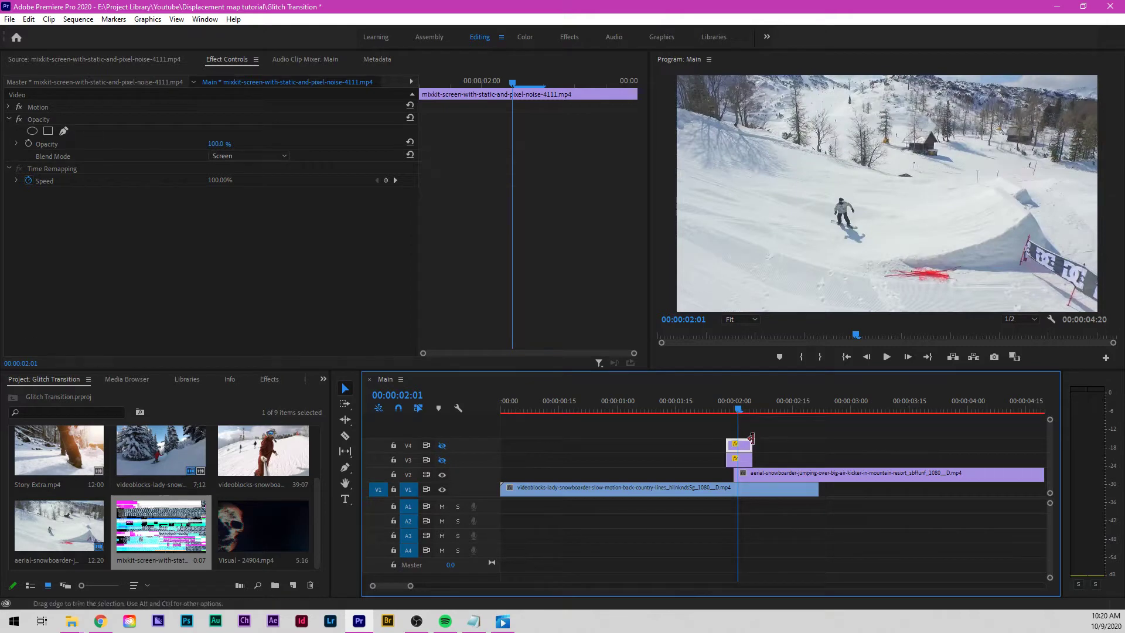
{"action": "left_click", "coordinate": [740, 465]}
- With the lady snowboarder clip on V1 selected, search the effects for "turb" and select Turbulent Displace
{"action": "left_click", "coordinate": [548, 486]}
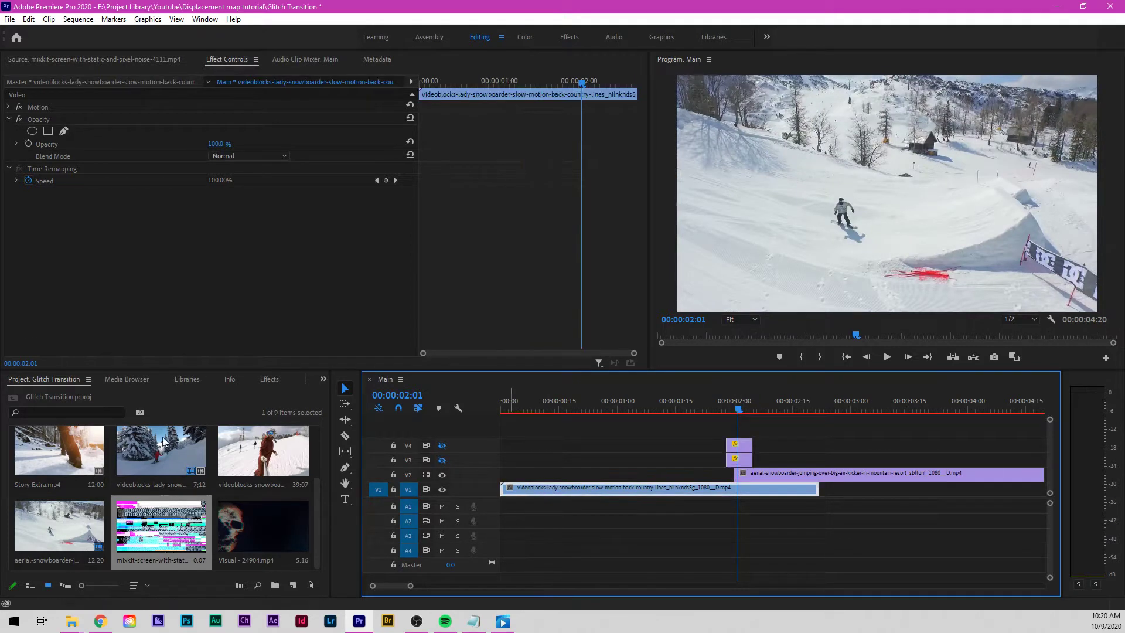
{"action": "left_click", "coordinate": [267, 379]}
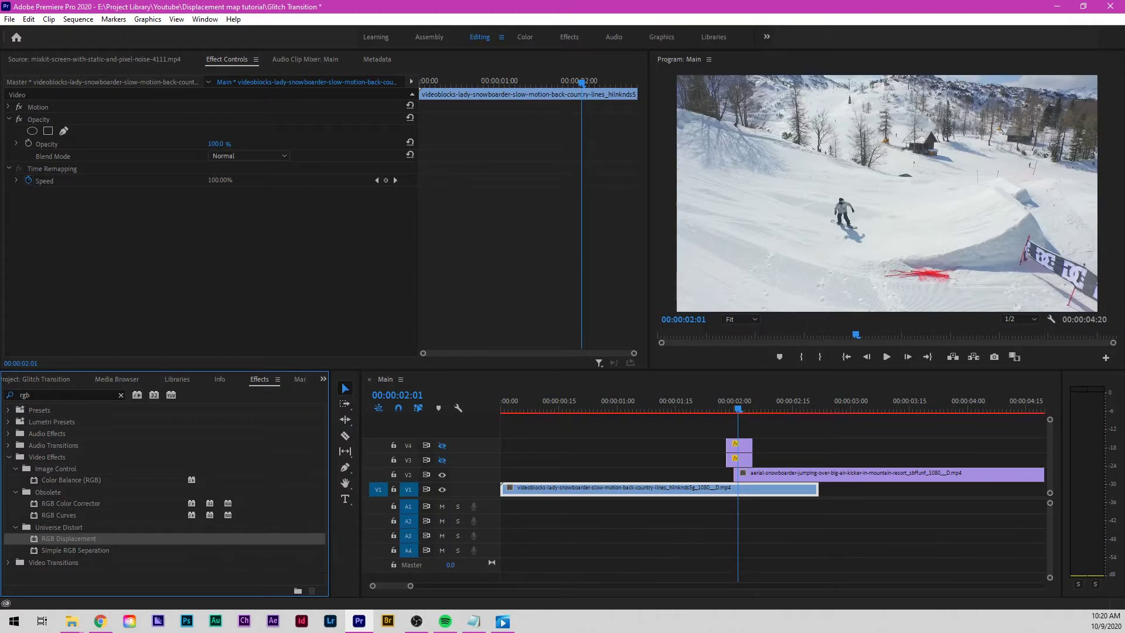
{"action": "left_click_drag", "start_coordinate": [40, 393], "coordinate": [21, 395]}
{"action": "type", "text": "turb"}
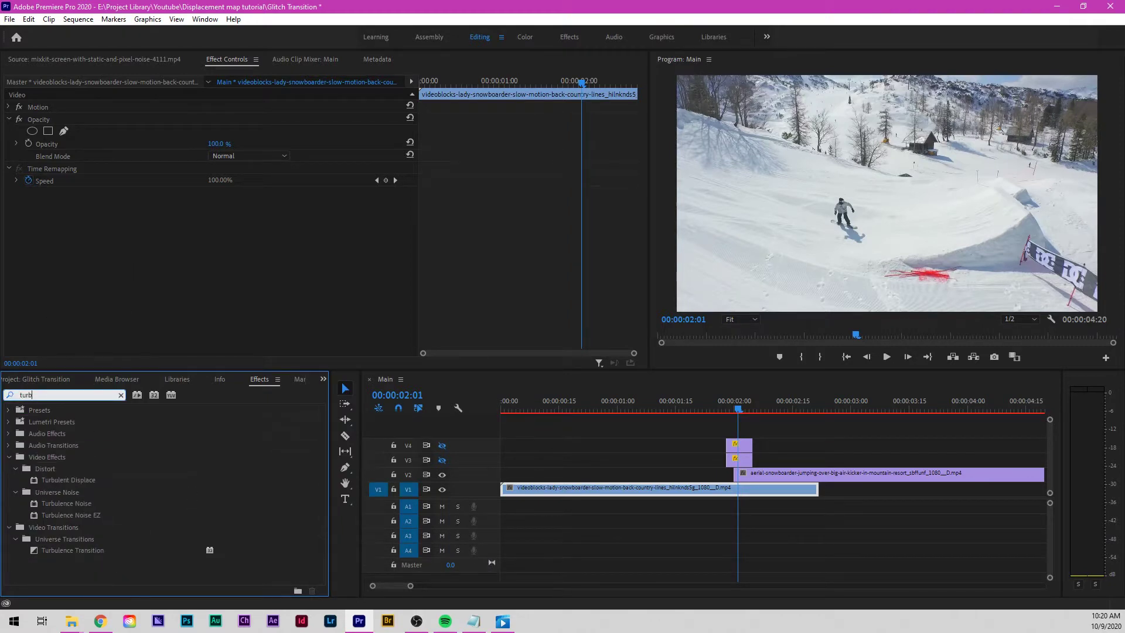
{"action": "left_click", "coordinate": [77, 482]}
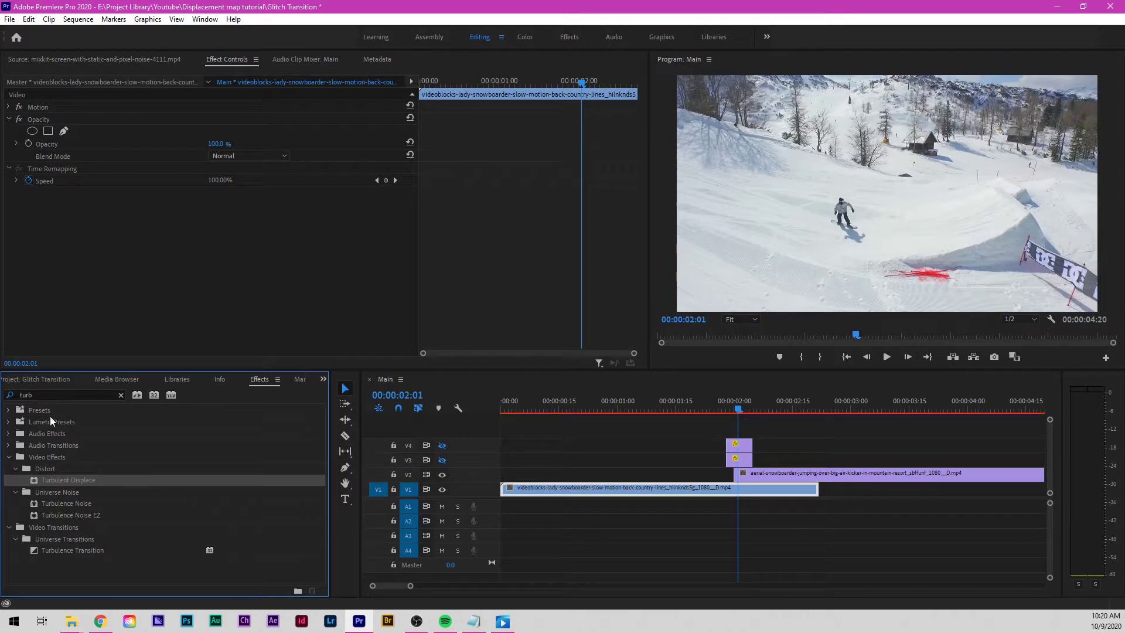
- Search the effects for "rgb" and apply RGB Displacement to the lady snowboarder clip on V1
{"action": "double_click", "coordinate": [47, 396]}
{"action": "type", "text": "rgb"}
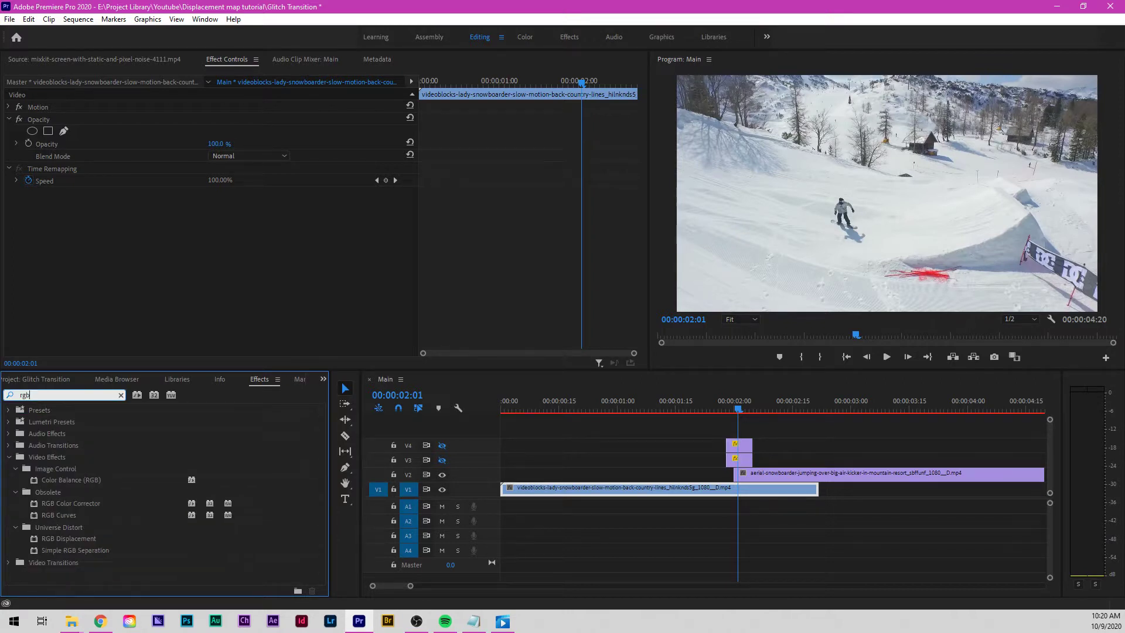
{"action": "left_click_drag", "start_coordinate": [58, 539], "coordinate": [737, 491]}
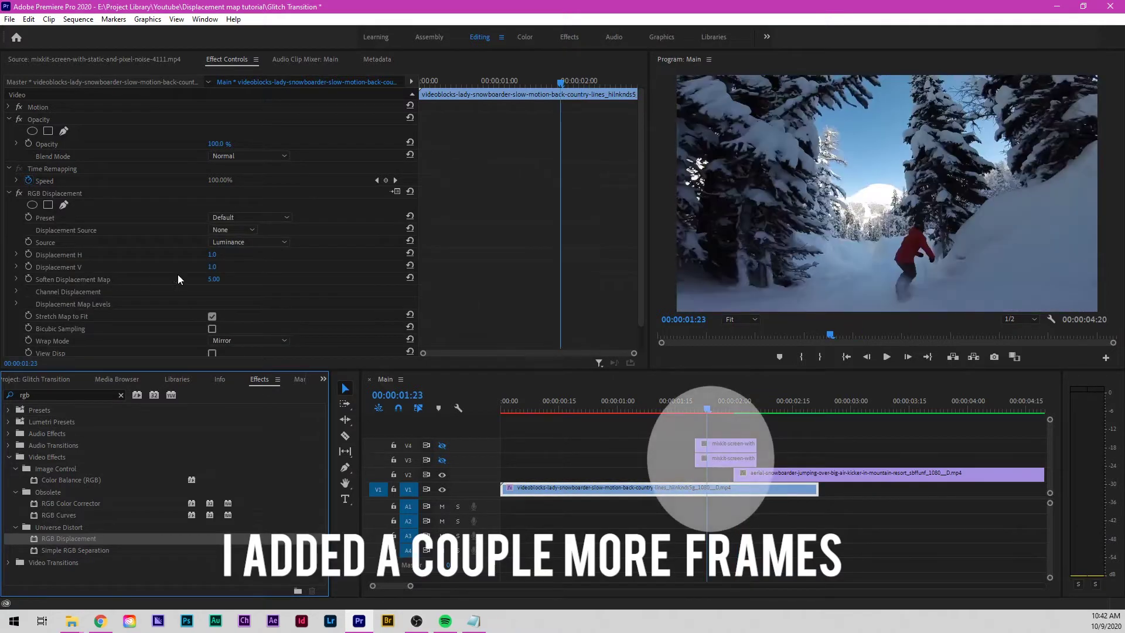
- Set the clip's RGB Displacement preset to Minor Displacement with Video 3 as displacement source, and play back the transition
{"action": "mouse_move", "coordinate": [708, 412]}
{"action": "left_mouse_down"}
{"action": "mouse_move", "coordinate": [668, 403]}
{"action": "mouse_move", "coordinate": [695, 408]}
{"action": "left_mouse_up"}
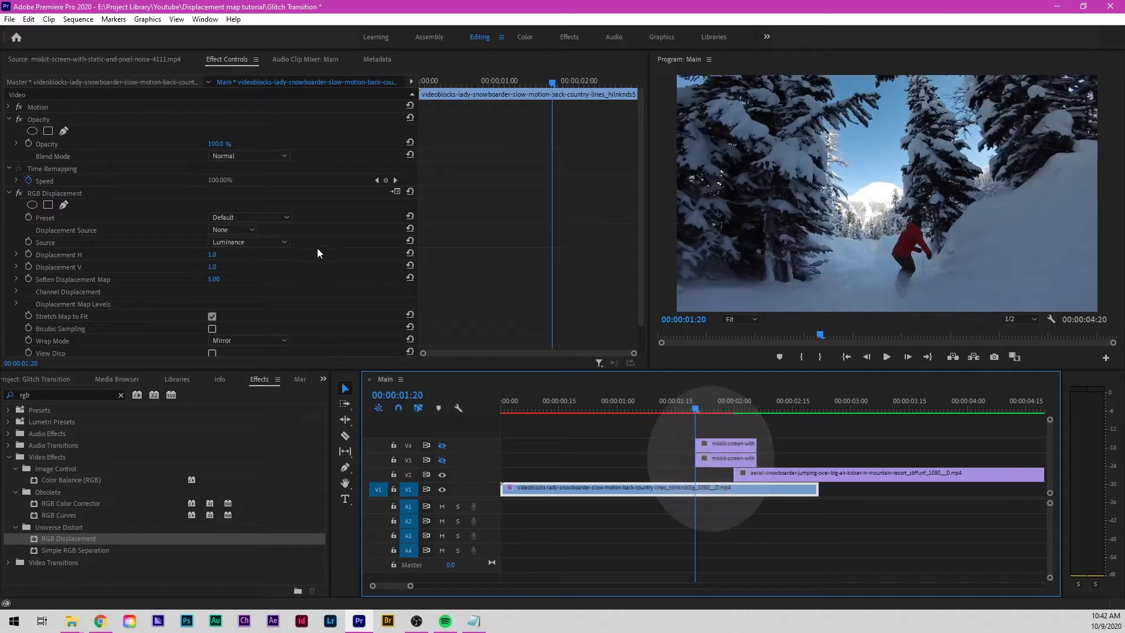
{"action": "left_click", "coordinate": [234, 216]}
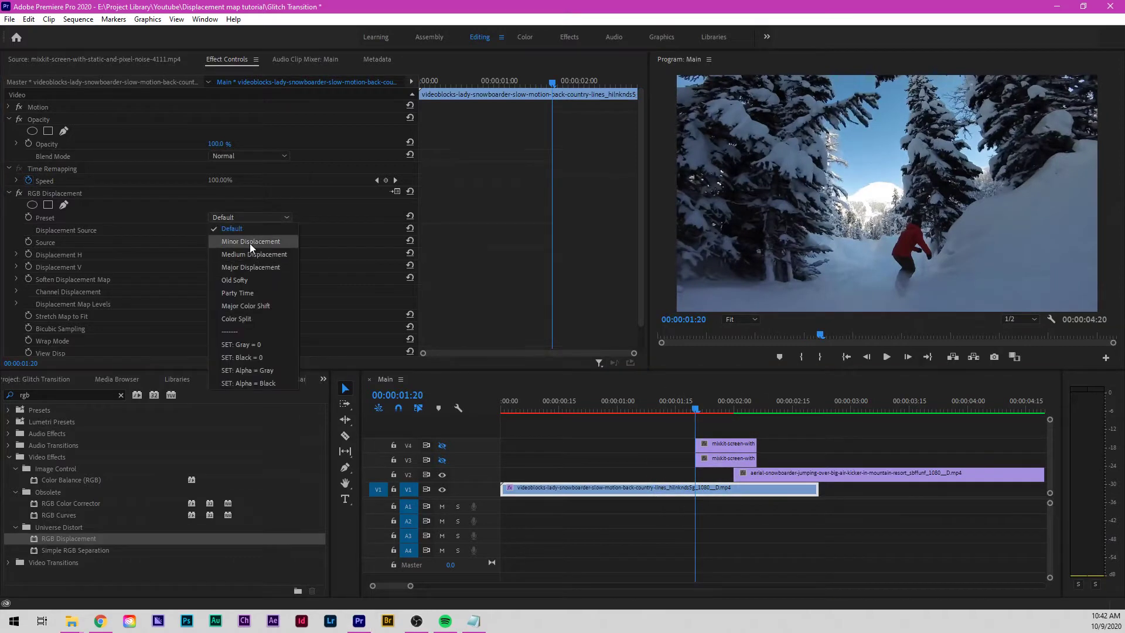
{"action": "left_click", "coordinate": [249, 242]}
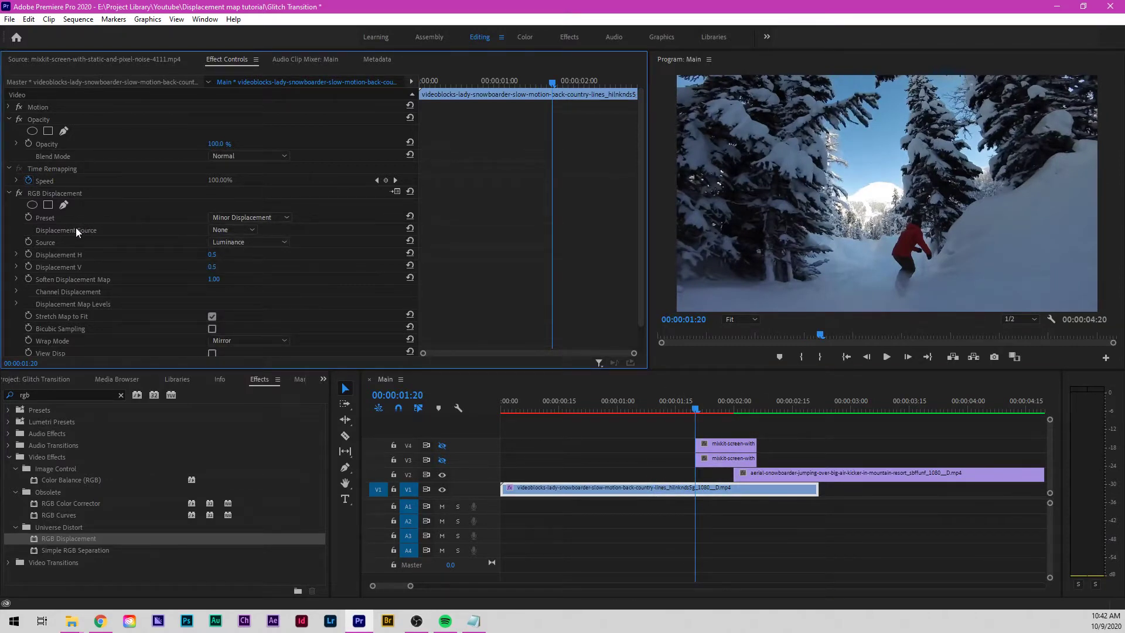
{"action": "left_click", "coordinate": [238, 228]}
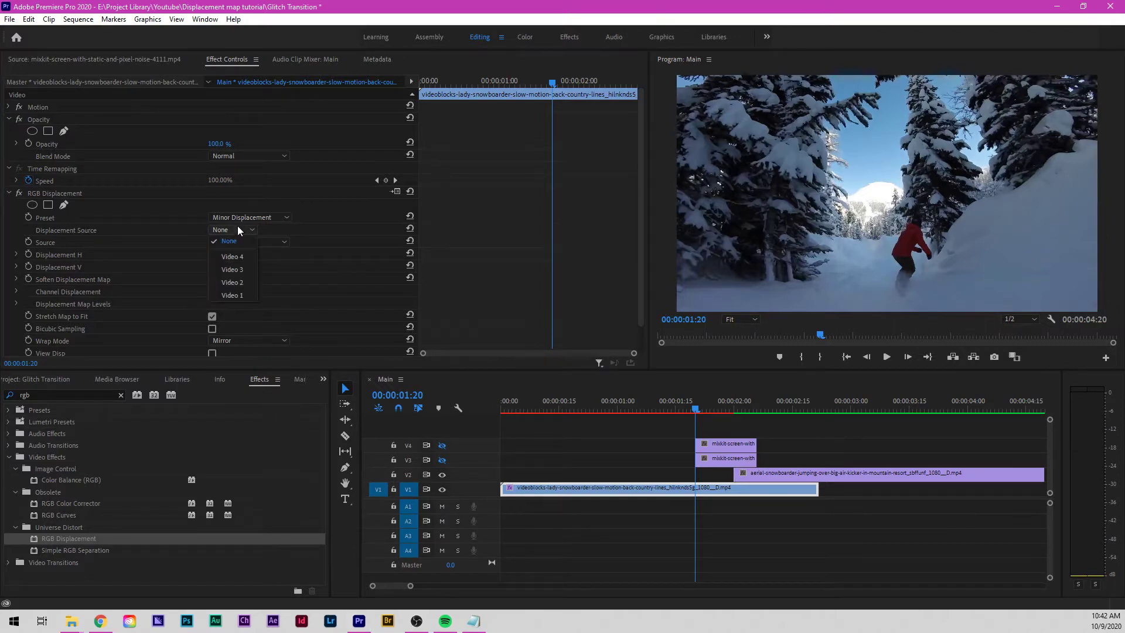
{"action": "left_click", "coordinate": [240, 269]}
{"action": "left_click", "coordinate": [697, 408]}
{"action": "mouse_move", "coordinate": [697, 408]}
{"action": "left_mouse_down"}
{"action": "mouse_move", "coordinate": [735, 407]}
{"action": "mouse_move", "coordinate": [687, 406]}
{"action": "left_mouse_up"}
{"action": "key", "text": "space"}
{"action": "key", "text": "space"}
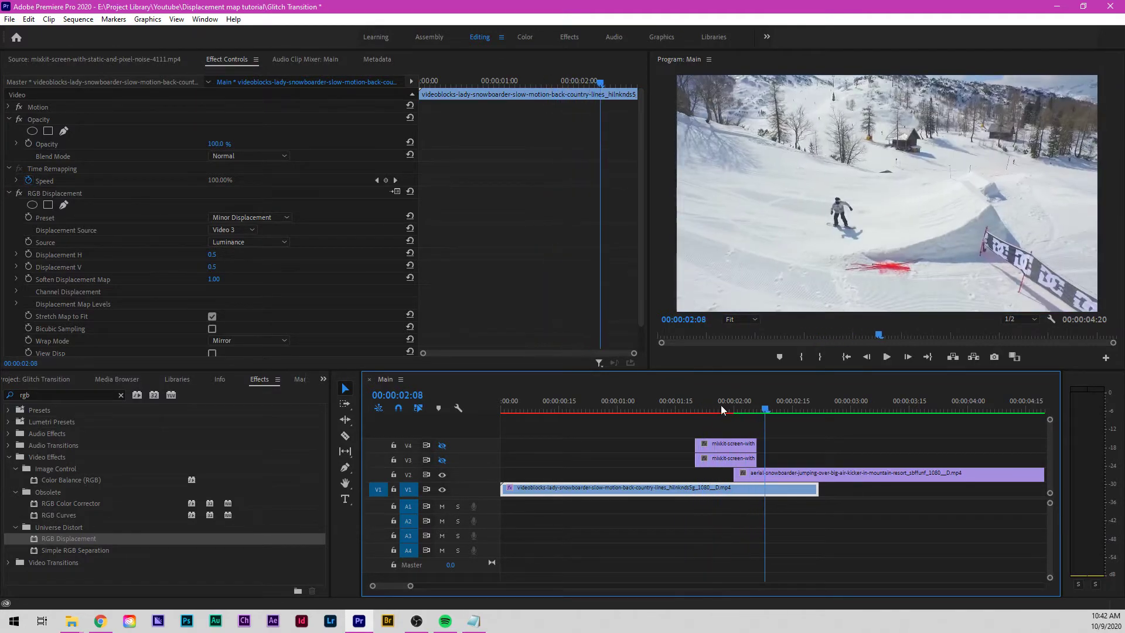
- Set both Displacement H and Displacement V to 0.3 on the lady snowboarder clip and preview the glitch
{"action": "left_click", "coordinate": [711, 407]}
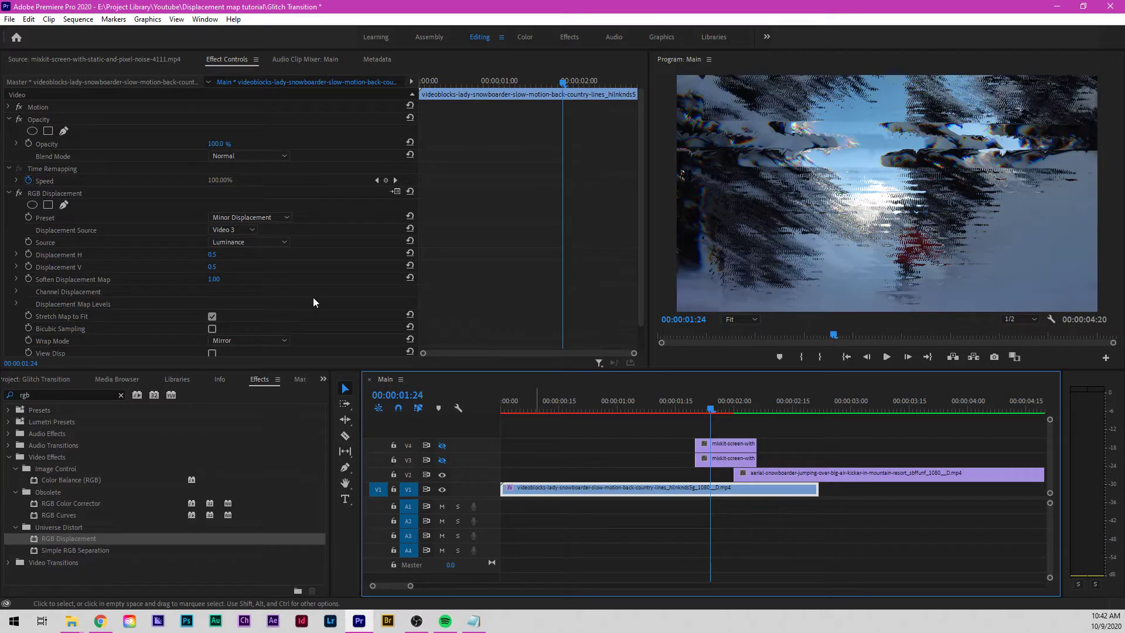
{"action": "left_click", "coordinate": [212, 254]}
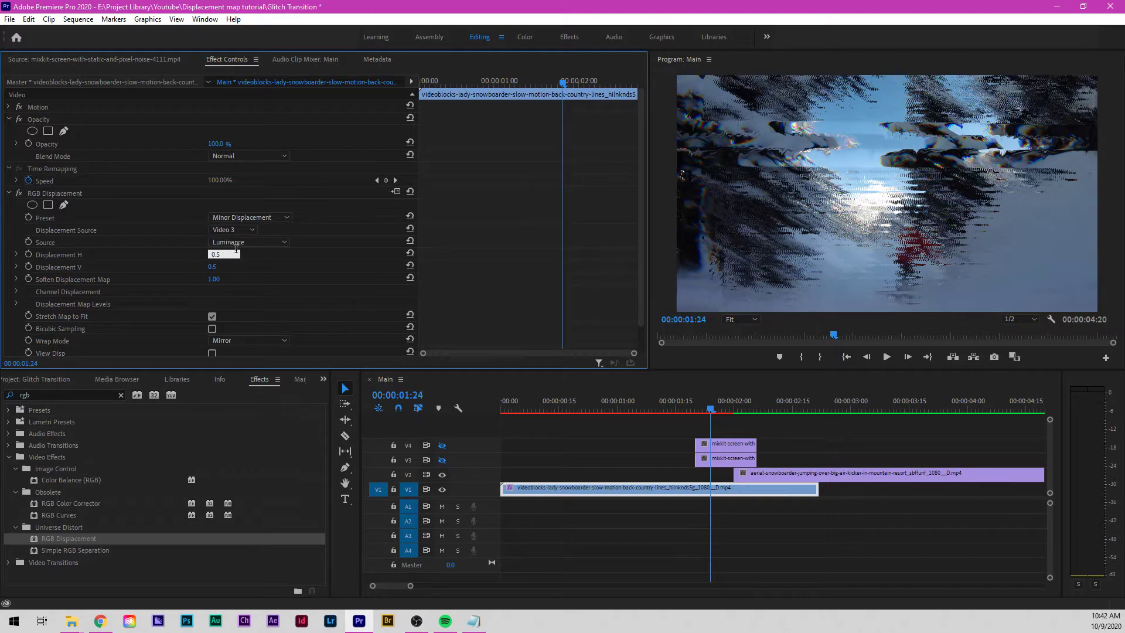
{"action": "key", "text": "Return"}
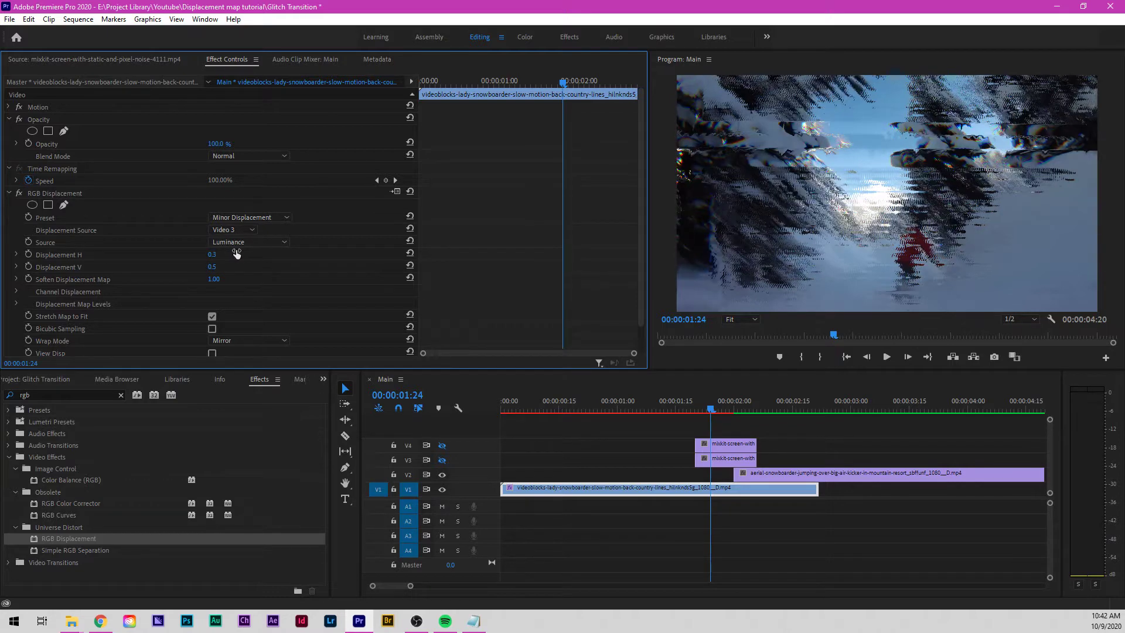
{"action": "left_click", "coordinate": [210, 267]}
{"action": "type", "text": "0.3"}
{"action": "key", "text": "Return"}
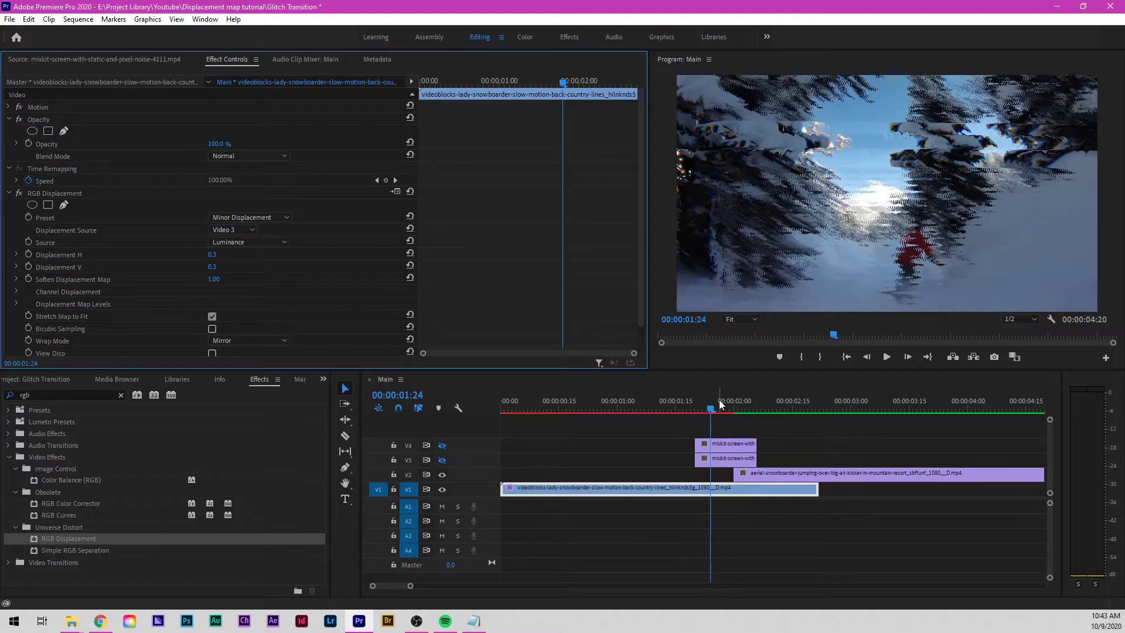
{"action": "left_click_drag", "start_coordinate": [710, 406], "coordinate": [693, 409]}
{"action": "key", "text": "space"}
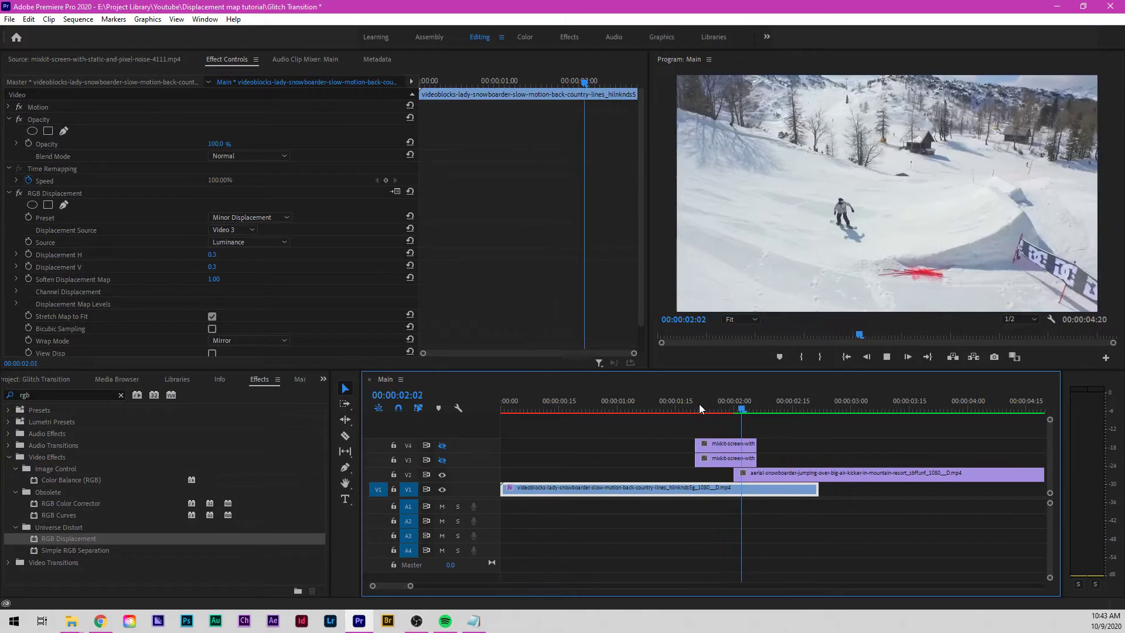
- Set Displacement V to 0.2 on the lady snowboarder clip and play the transition from 00:00:01:18
{"action": "left_click_drag", "start_coordinate": [700, 406], "coordinate": [726, 409]}
{"action": "left_click", "coordinate": [729, 409]}
{"action": "left_click", "coordinate": [213, 267]}
{"action": "type", "text": "0."}
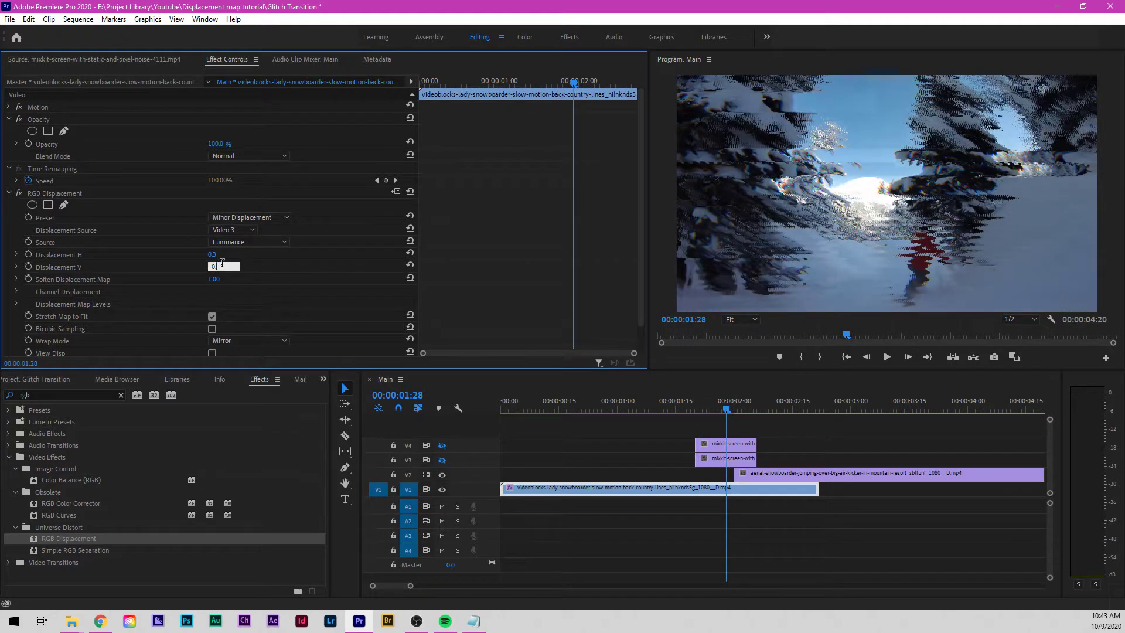
{"action": "type", "text": "2"}
{"action": "key", "text": "Return"}
{"action": "key", "text": "space"}
{"action": "left_click_drag", "start_coordinate": [687, 407], "coordinate": [706, 414]}
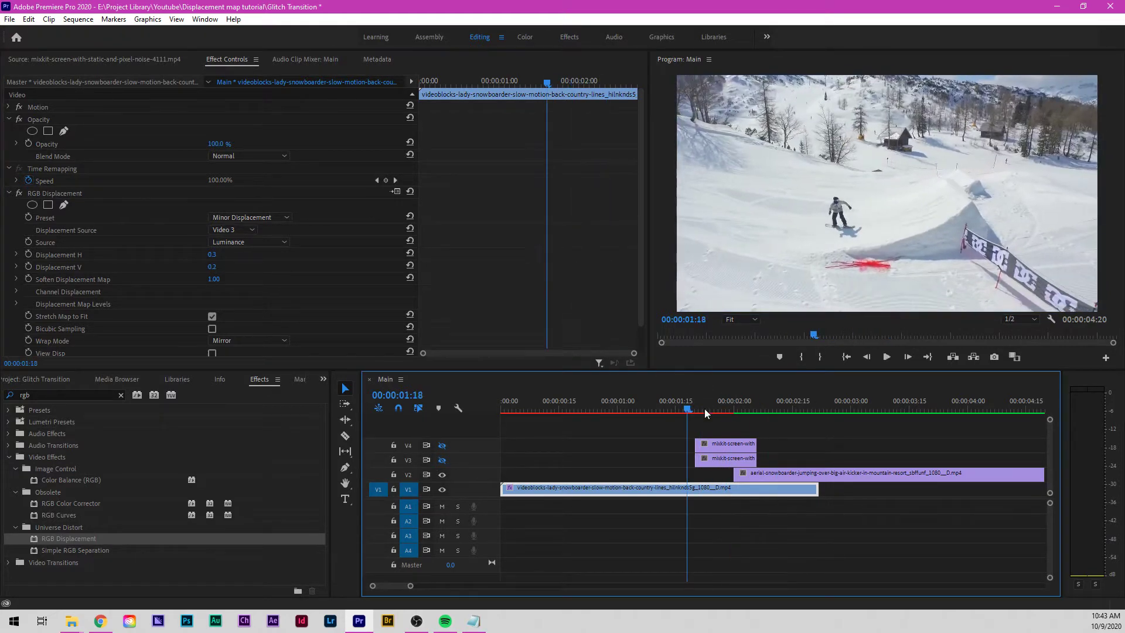
{"action": "key", "text": "space"}
{"action": "key", "text": "space"}
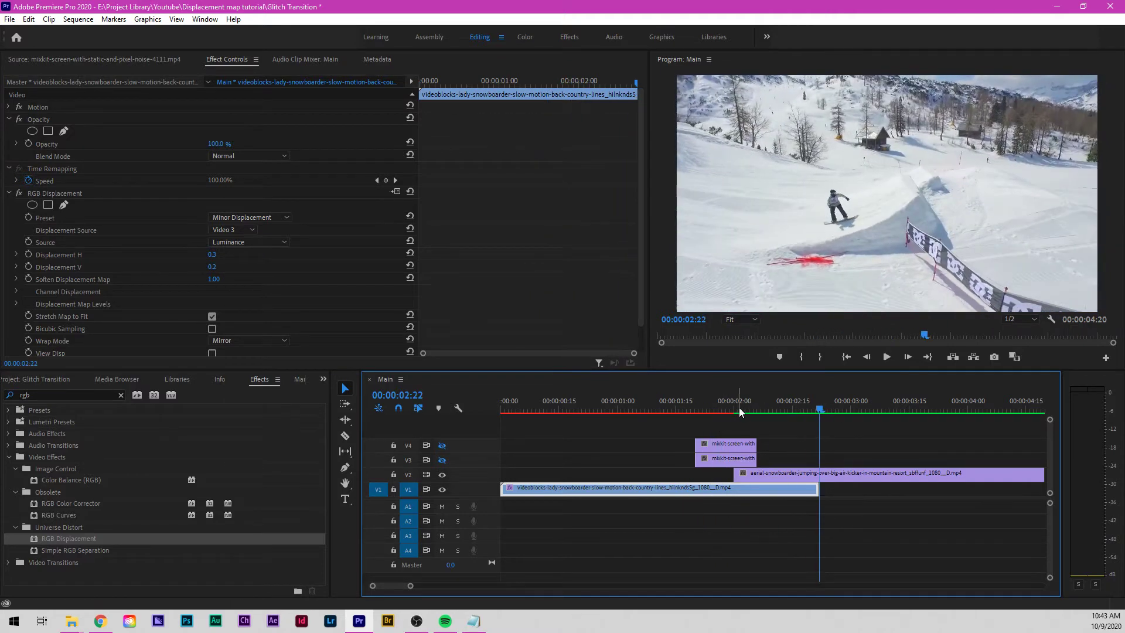
- Copy the RGB Displacement effect from the lady snowboarder clip and paste it onto the aerial snowboarder clip on V2
{"action": "left_click", "coordinate": [726, 410]}
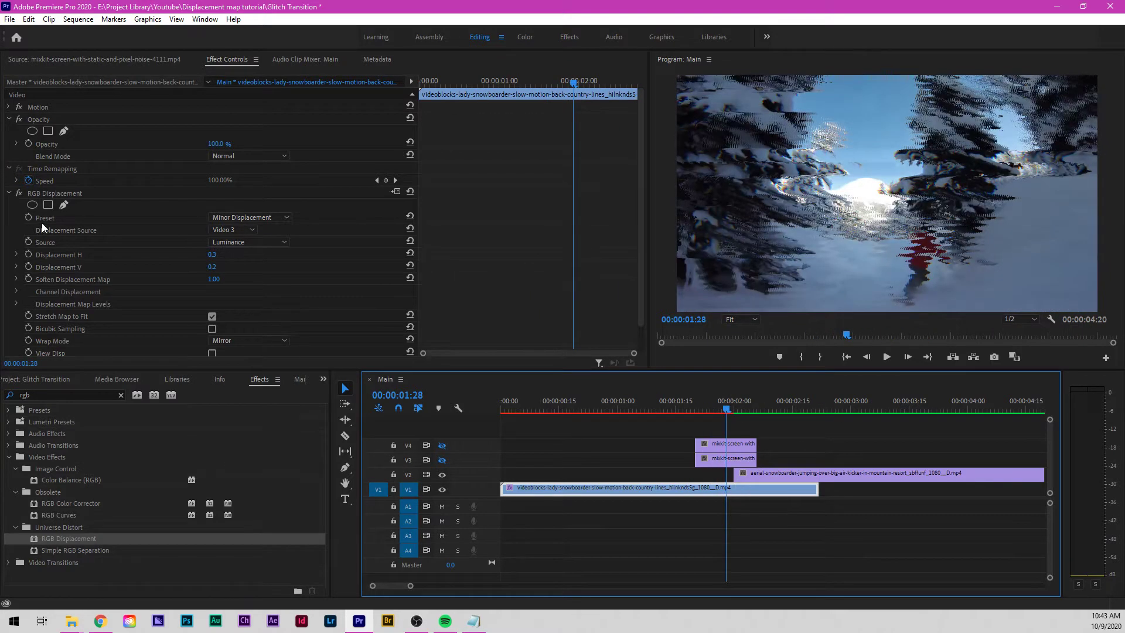
{"action": "left_click", "coordinate": [47, 195]}
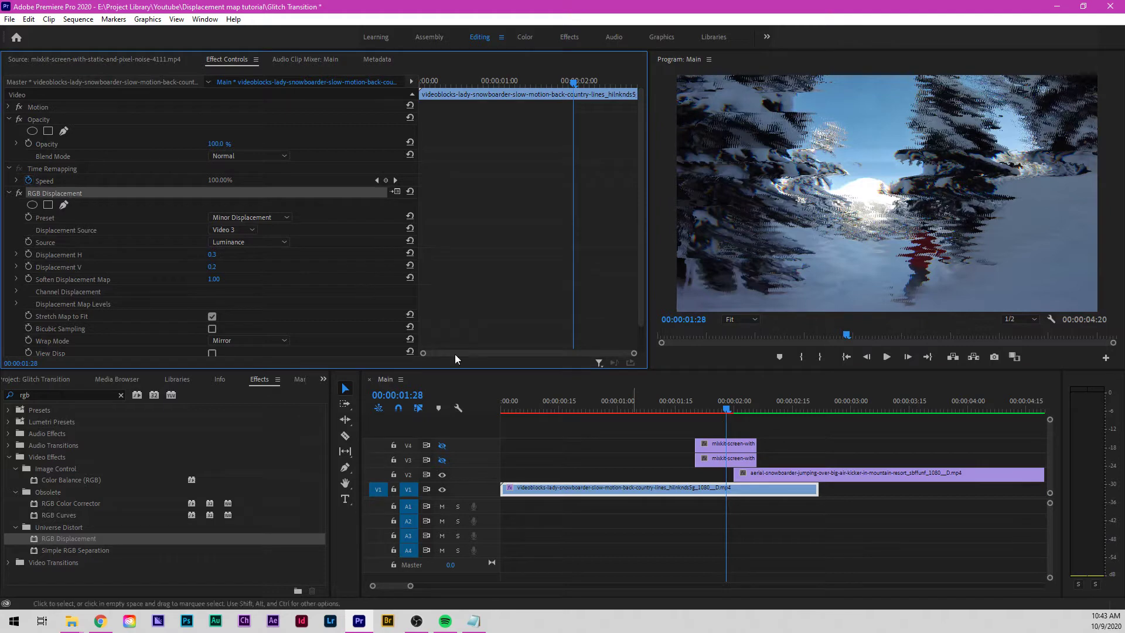
{"action": "left_click", "coordinate": [9, 193]}
{"action": "key", "text": "ctrl+c"}
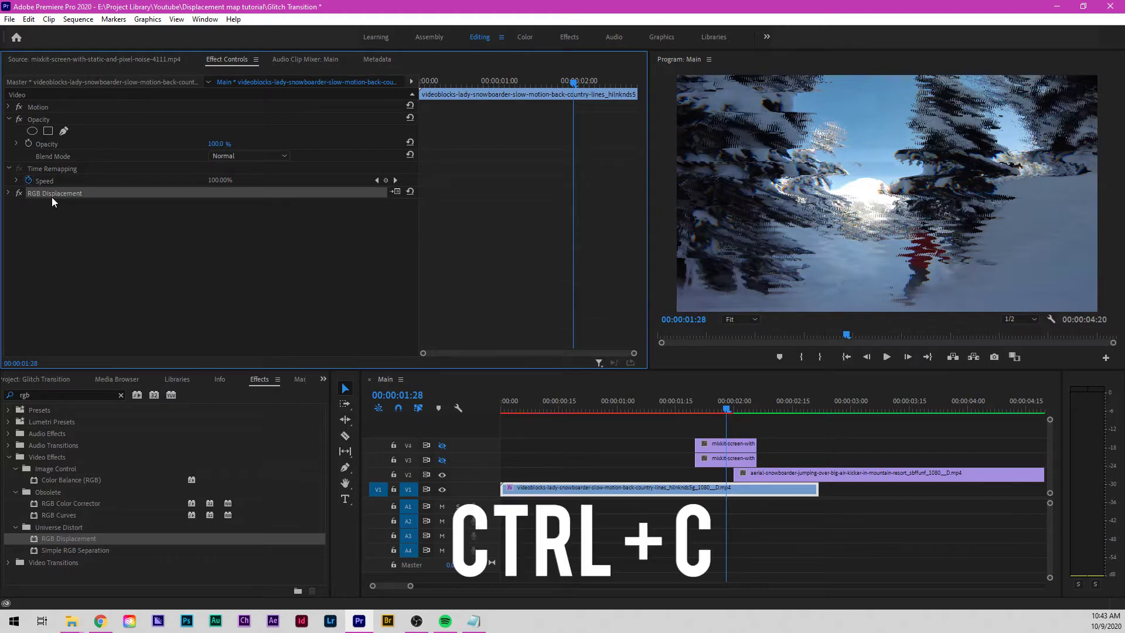
{"action": "left_click", "coordinate": [738, 409]}
{"action": "left_click_drag", "start_coordinate": [742, 410], "coordinate": [745, 409]}
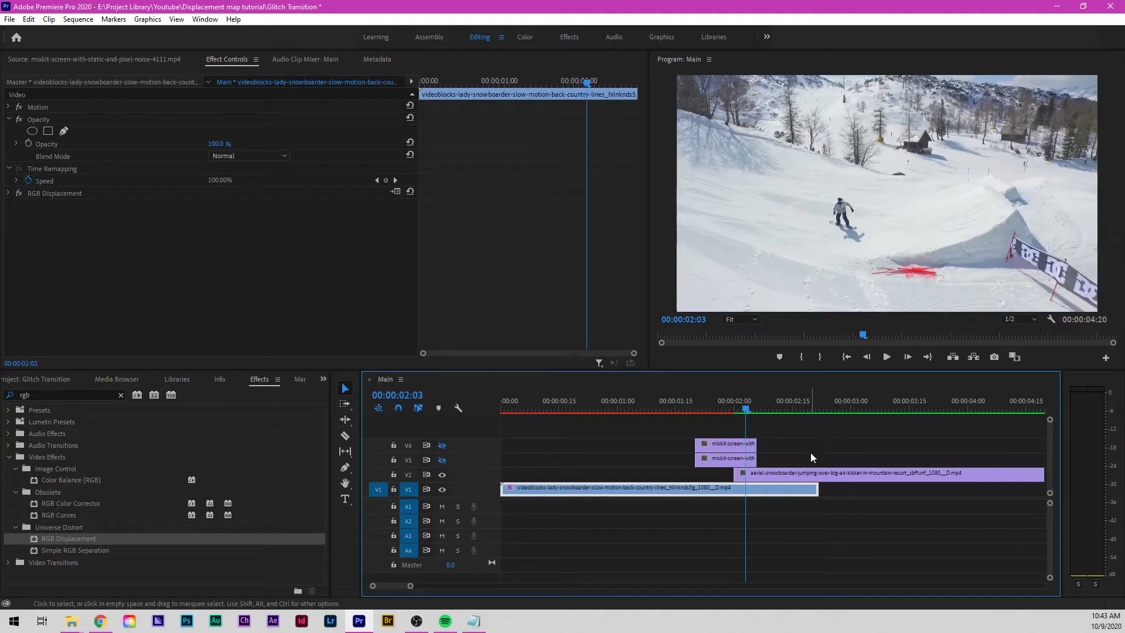
{"action": "left_click", "coordinate": [775, 475]}
{"action": "key", "text": "ctrl+v"}
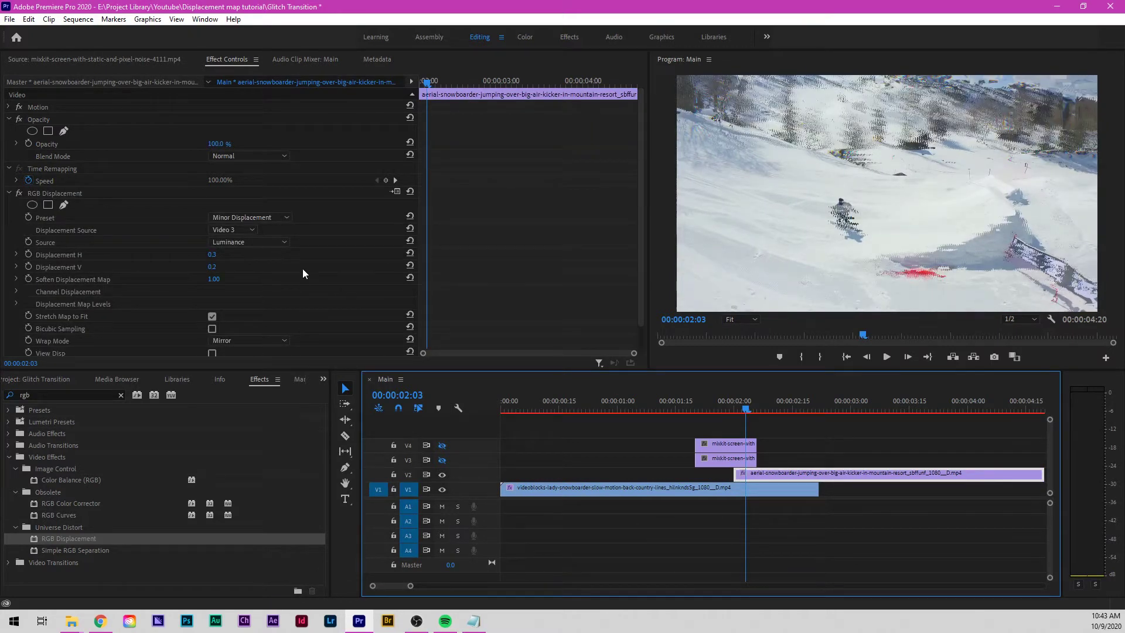
- Play the transition from about 00:00:01:19 and scrub past the noise clips' end to examine the displacement on both clips
{"action": "scroll", "coordinate": [274, 273], "scroll_direction": "down", "scroll_amount": 2}
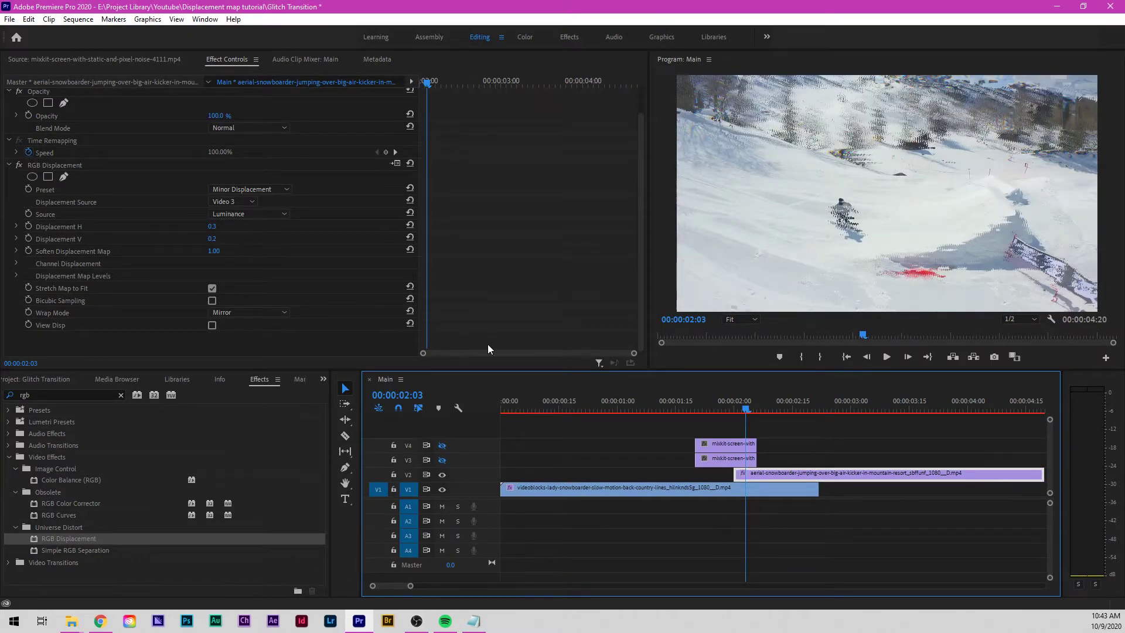
{"action": "left_click_drag", "start_coordinate": [749, 405], "coordinate": [691, 408]}
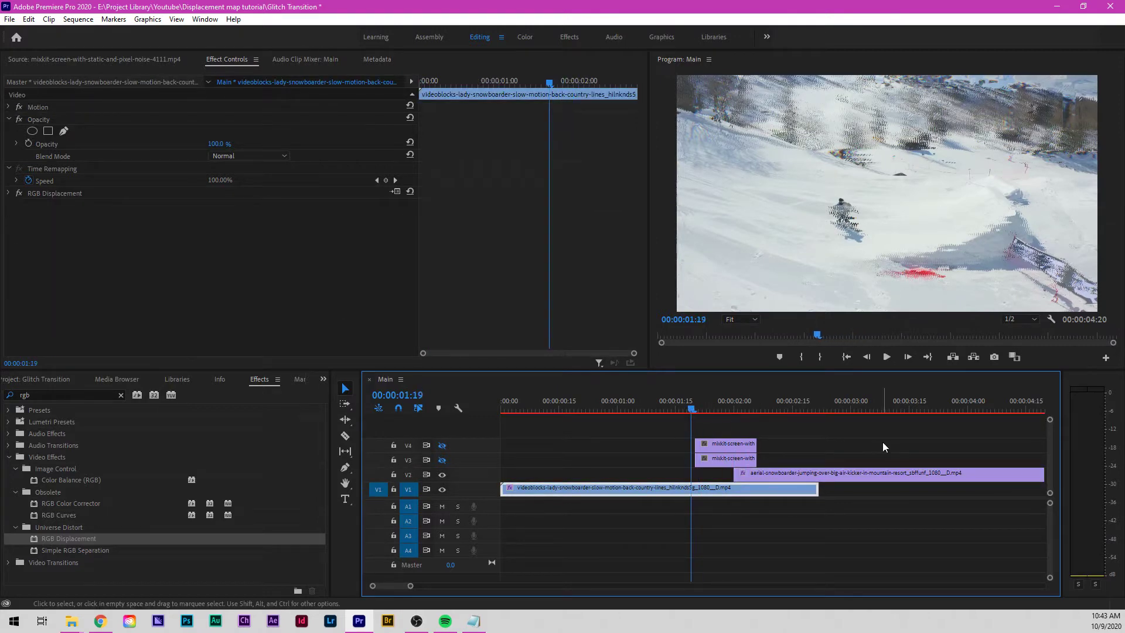
{"action": "left_click", "coordinate": [883, 447]}
{"action": "key", "text": "space"}
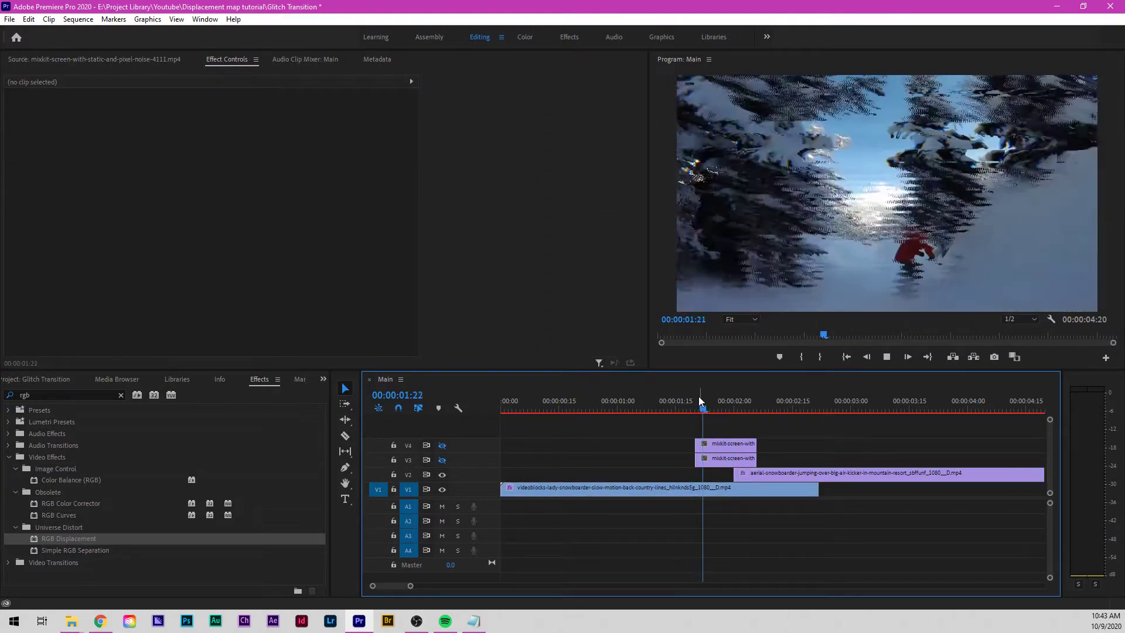
{"action": "key", "text": "space"}
{"action": "left_click", "coordinate": [693, 397]}
{"action": "key", "text": "space"}
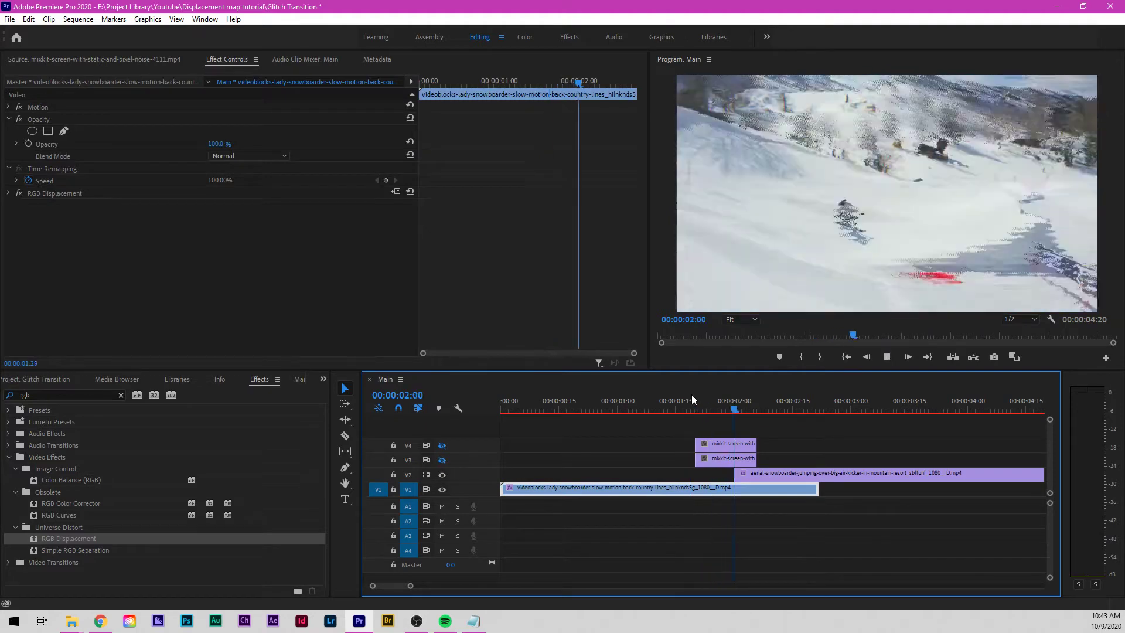
{"action": "key", "text": "space"}
{"action": "left_click_drag", "start_coordinate": [727, 402], "coordinate": [761, 401]}
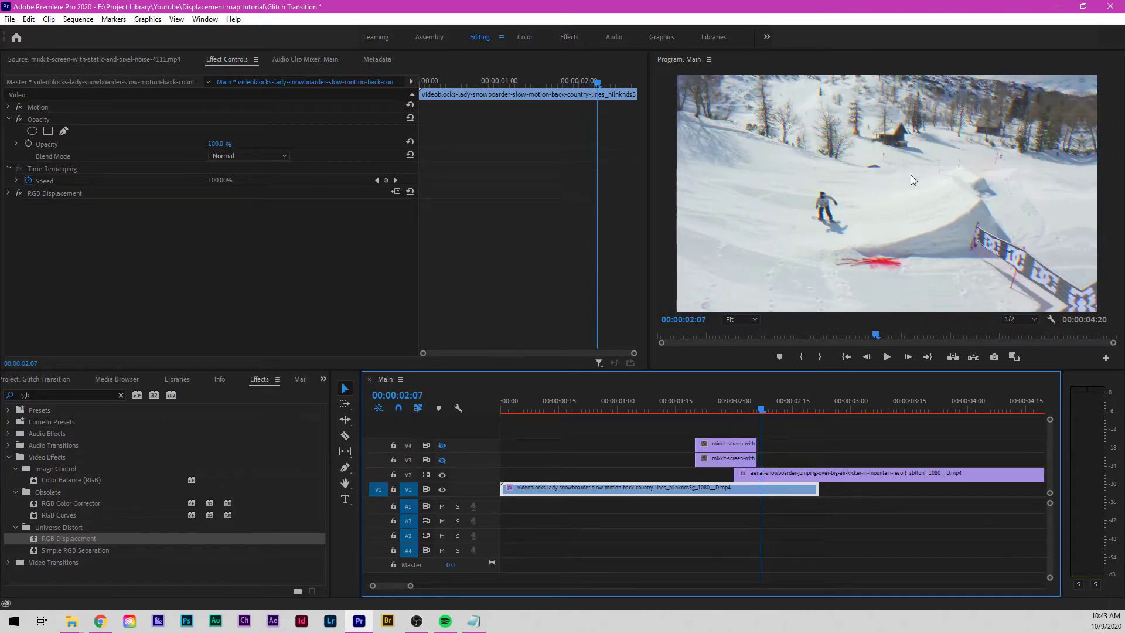
- Set Displacement H to -0.3 on the aerial snowboarder clip and play back the transition
{"action": "mouse_move", "coordinate": [762, 409]}
{"action": "left_mouse_down"}
{"action": "mouse_move", "coordinate": [722, 411]}
{"action": "mouse_move", "coordinate": [779, 410]}
{"action": "mouse_move", "coordinate": [704, 410]}
{"action": "mouse_move", "coordinate": [768, 410]}
{"action": "mouse_move", "coordinate": [709, 410]}
{"action": "mouse_move", "coordinate": [758, 411]}
{"action": "left_mouse_up"}
{"action": "left_click", "coordinate": [778, 472]}
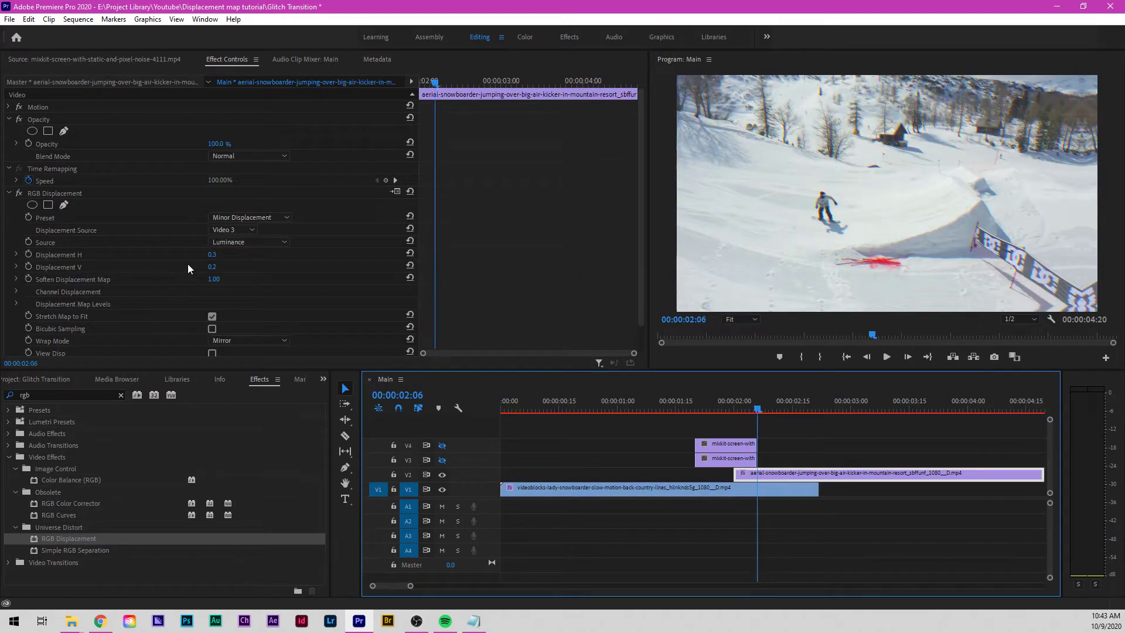
{"action": "left_click", "coordinate": [211, 254]}
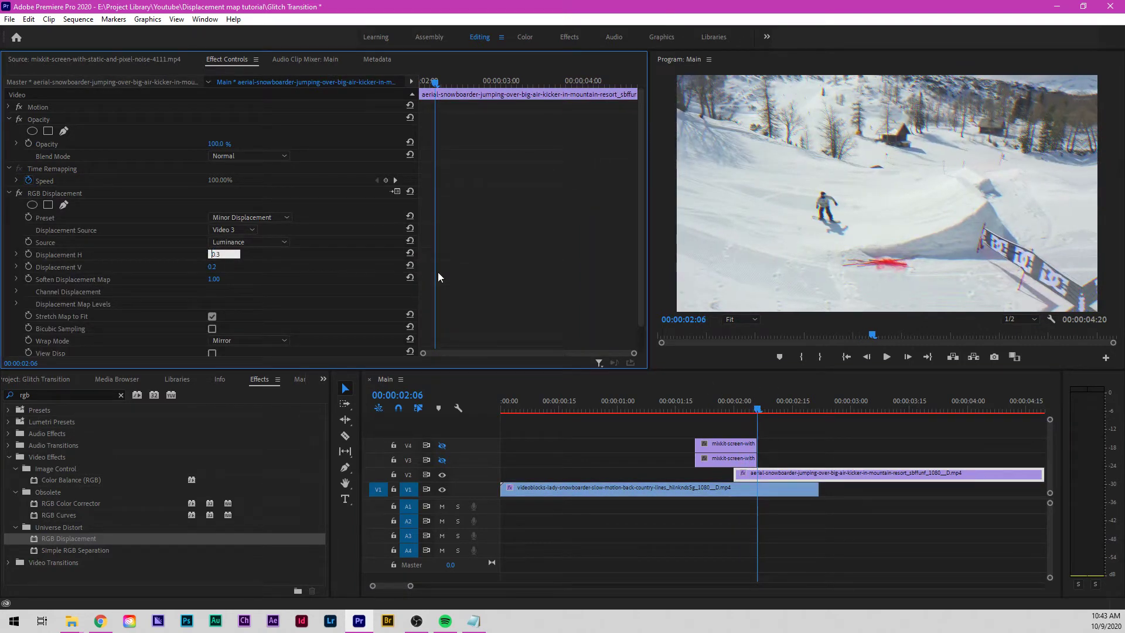
{"action": "type", "text": "-"}
{"action": "key", "text": "Tab"}
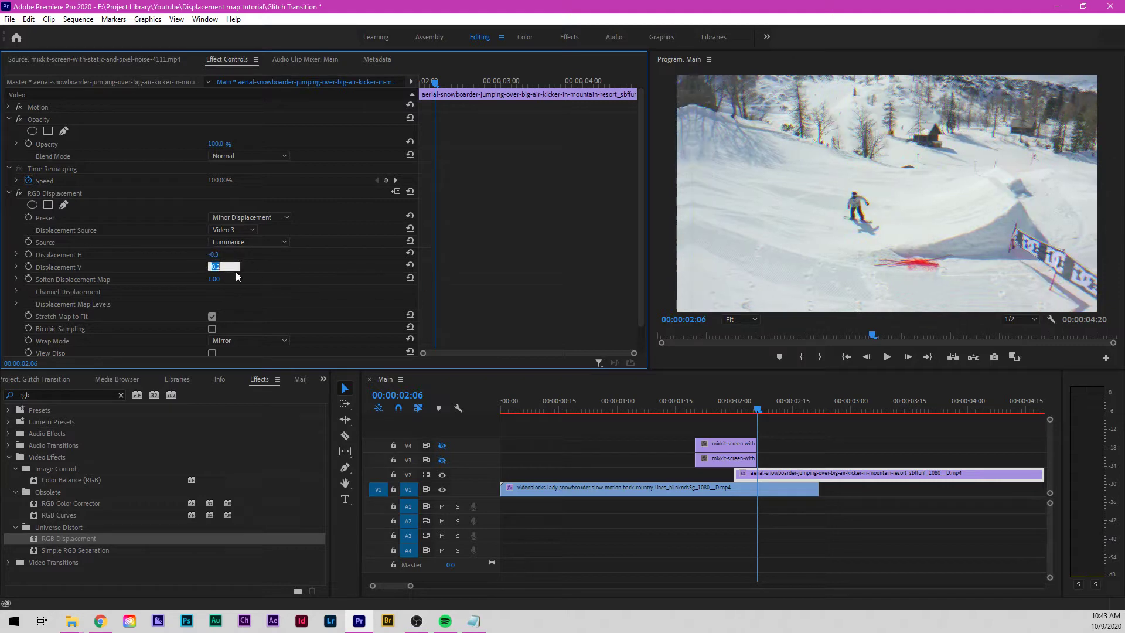
{"action": "left_click", "coordinate": [374, 245]}
{"action": "left_click_drag", "start_coordinate": [759, 409], "coordinate": [663, 412]}
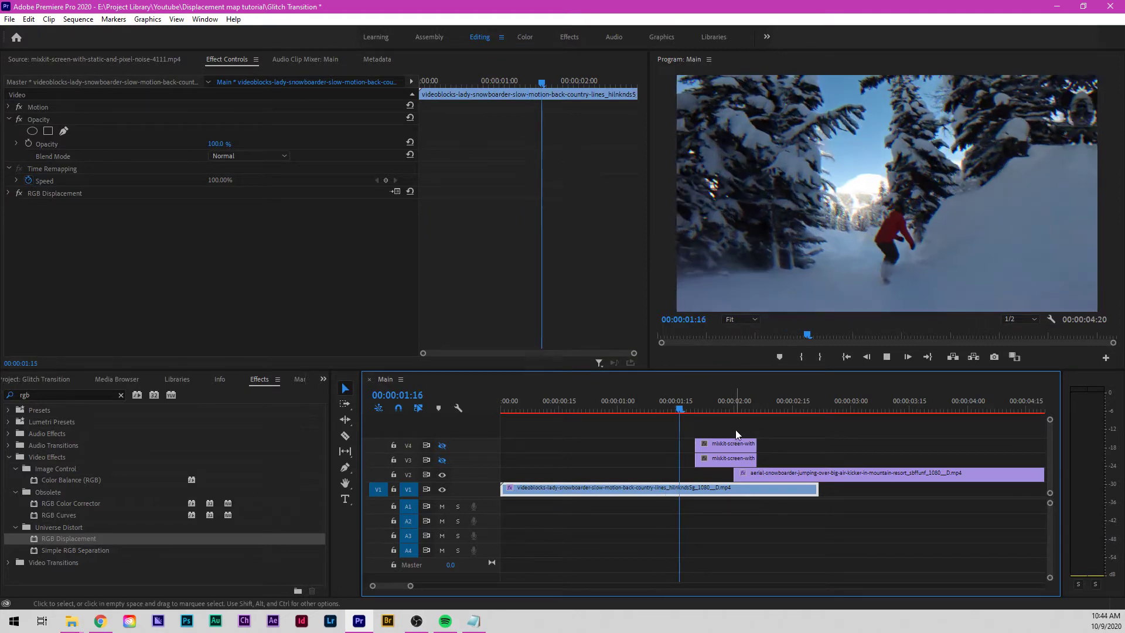
{"action": "key", "text": "space"}
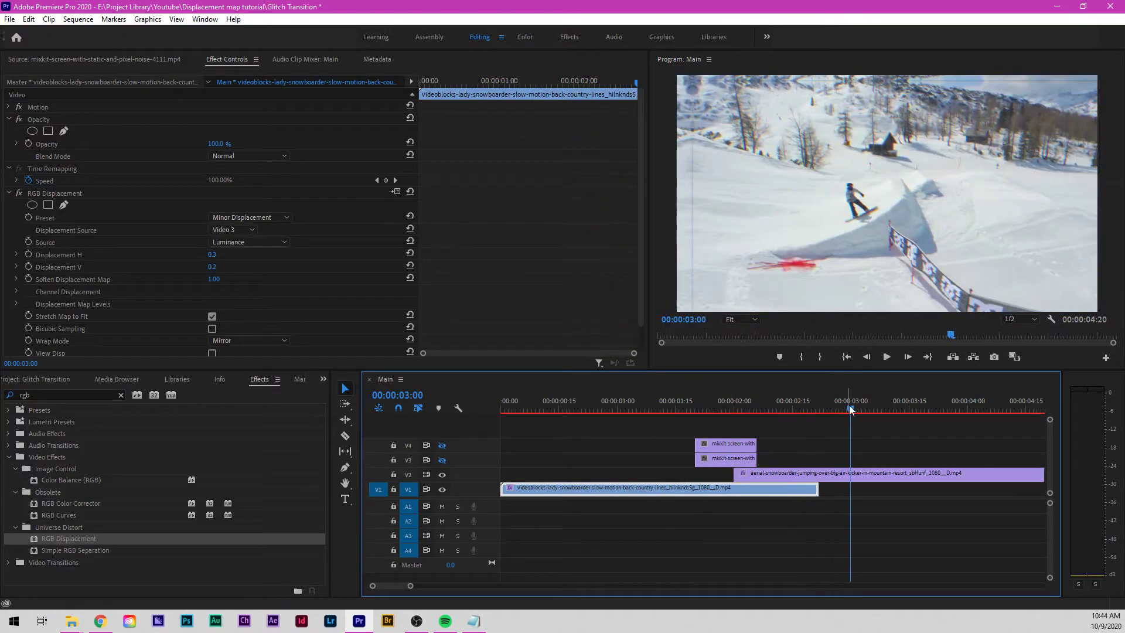
- Enable keyframing for Displacement H and V on the lady snowboarder clip at 00:00:01:25
{"action": "left_click_drag", "start_coordinate": [849, 409], "coordinate": [714, 414]}
{"action": "left_click", "coordinate": [28, 254]}
{"action": "left_click", "coordinate": [28, 267]}
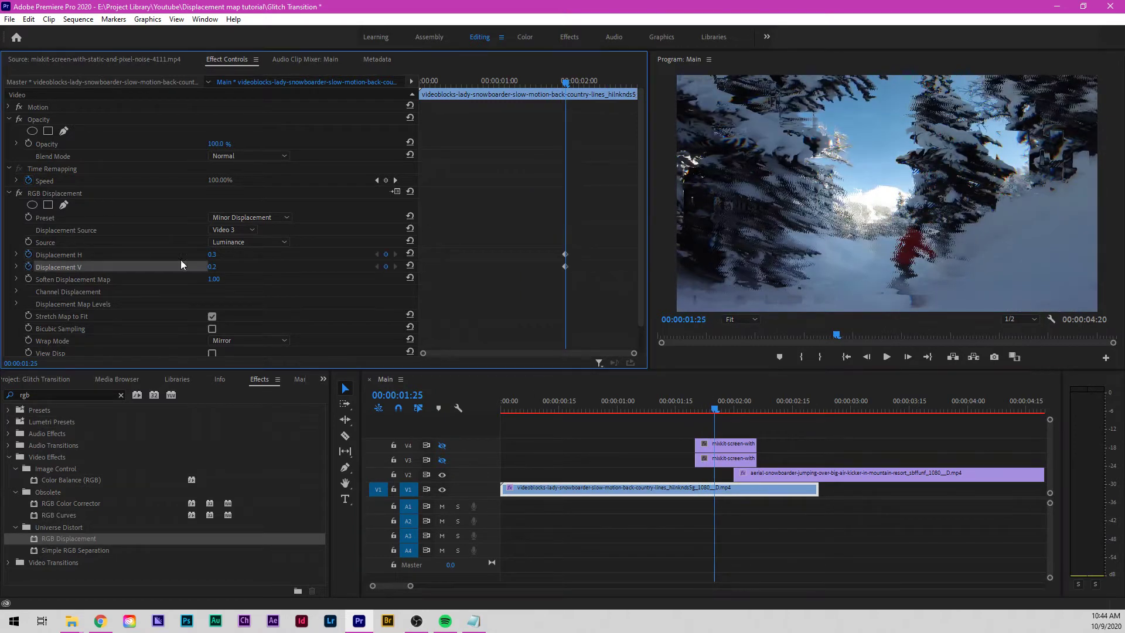
- Keyframe the lady snowboarder clip's Displacement H and V to 0 at 00:00:01:18, and play back the ramp
{"action": "left_click_drag", "start_coordinate": [716, 413], "coordinate": [689, 416]}
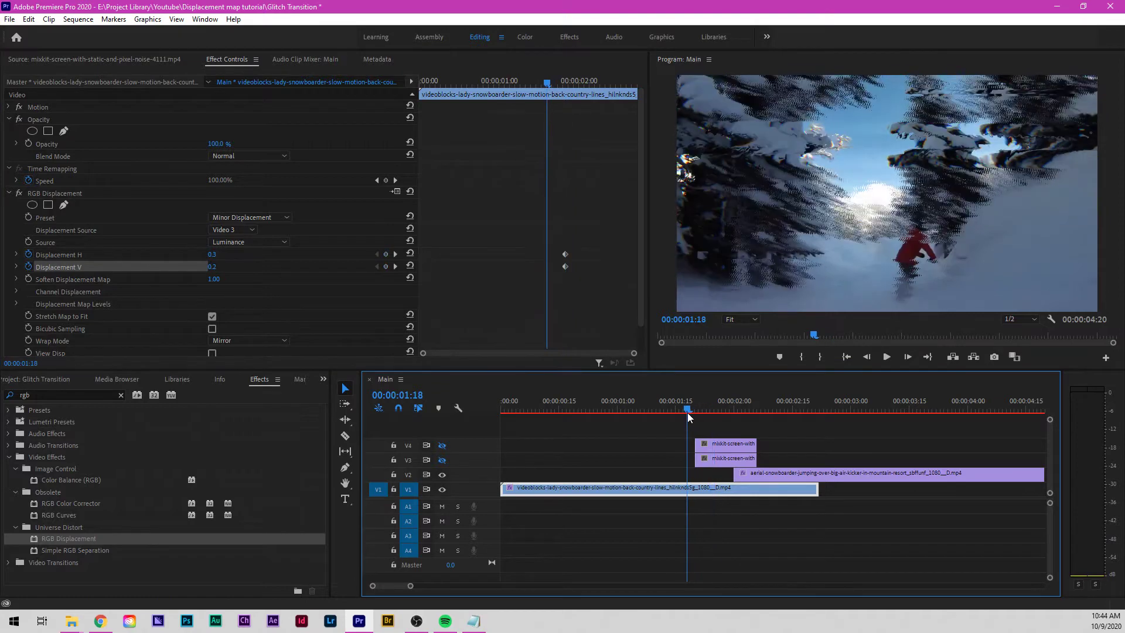
{"action": "left_click", "coordinate": [385, 254]}
{"action": "left_click", "coordinate": [385, 267]}
{"action": "left_click", "coordinate": [216, 255]}
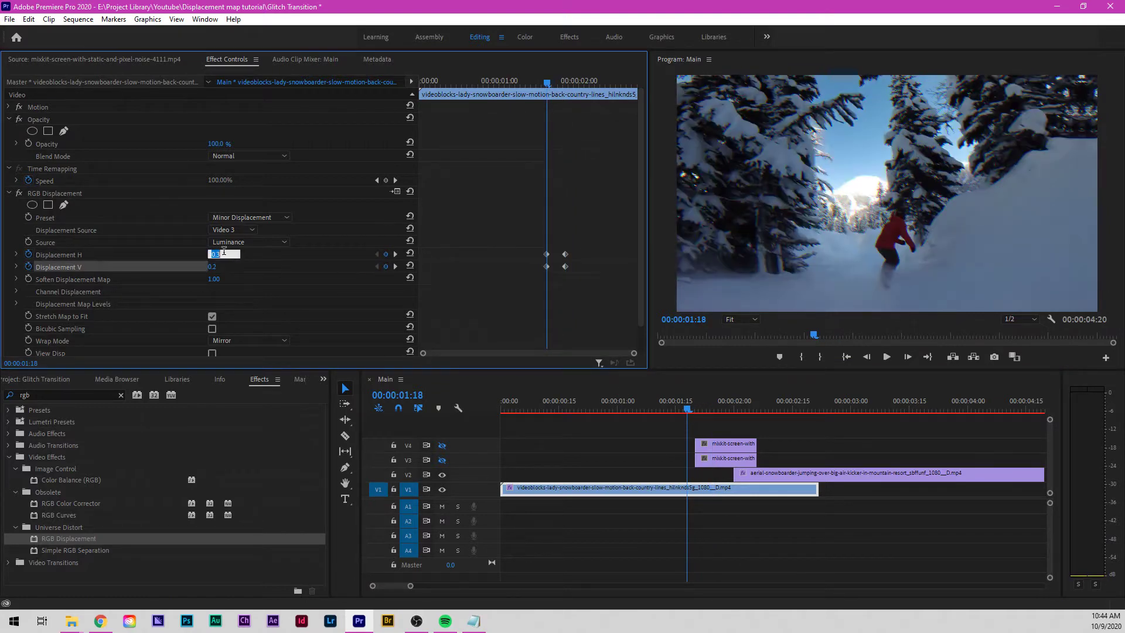
{"action": "type", "text": "0"}
{"action": "left_click", "coordinate": [213, 268]}
{"action": "type", "text": "0"}
{"action": "left_click", "coordinate": [280, 262]}
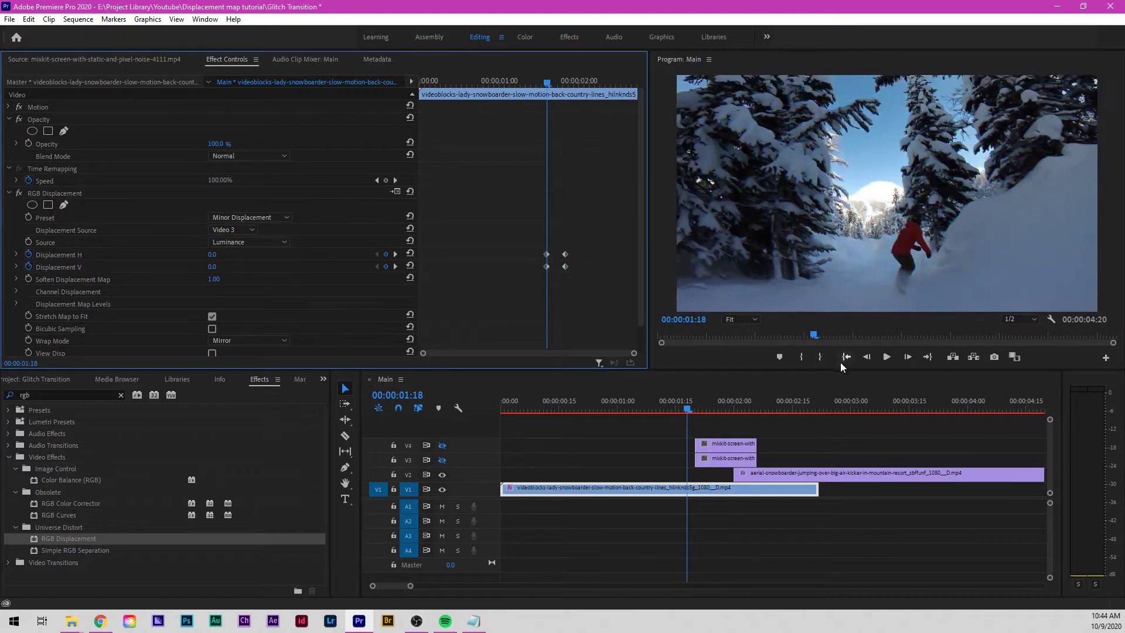
{"action": "key", "text": "space"}
{"action": "key", "text": "space"}
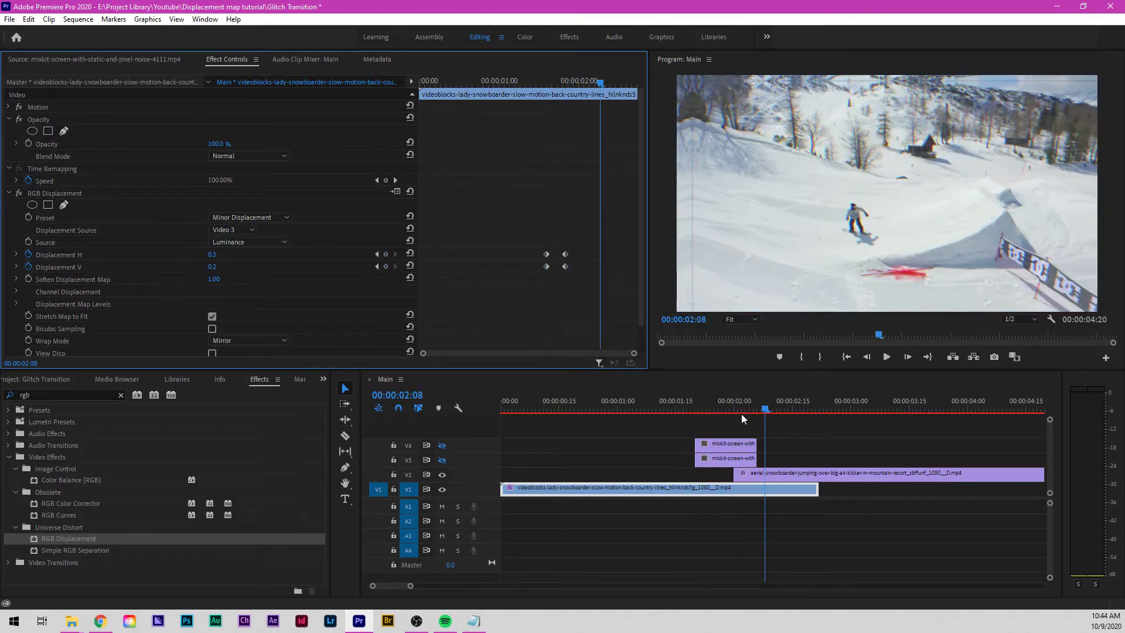
- Enable keyframing for Displacement H and V on the aerial snowboarder clip at 00:00:02:03
{"action": "left_click", "coordinate": [756, 461]}
{"action": "left_click", "coordinate": [760, 477]}
{"action": "left_click_drag", "start_coordinate": [765, 410], "coordinate": [745, 410]}
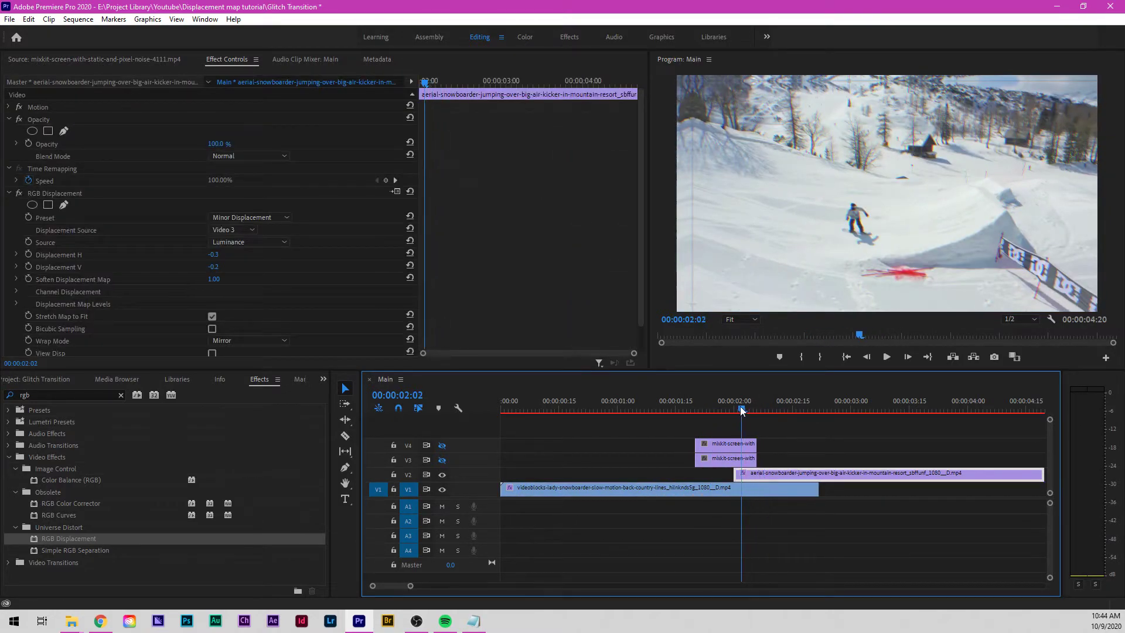
{"action": "left_click", "coordinate": [28, 254]}
{"action": "left_click", "coordinate": [28, 266]}
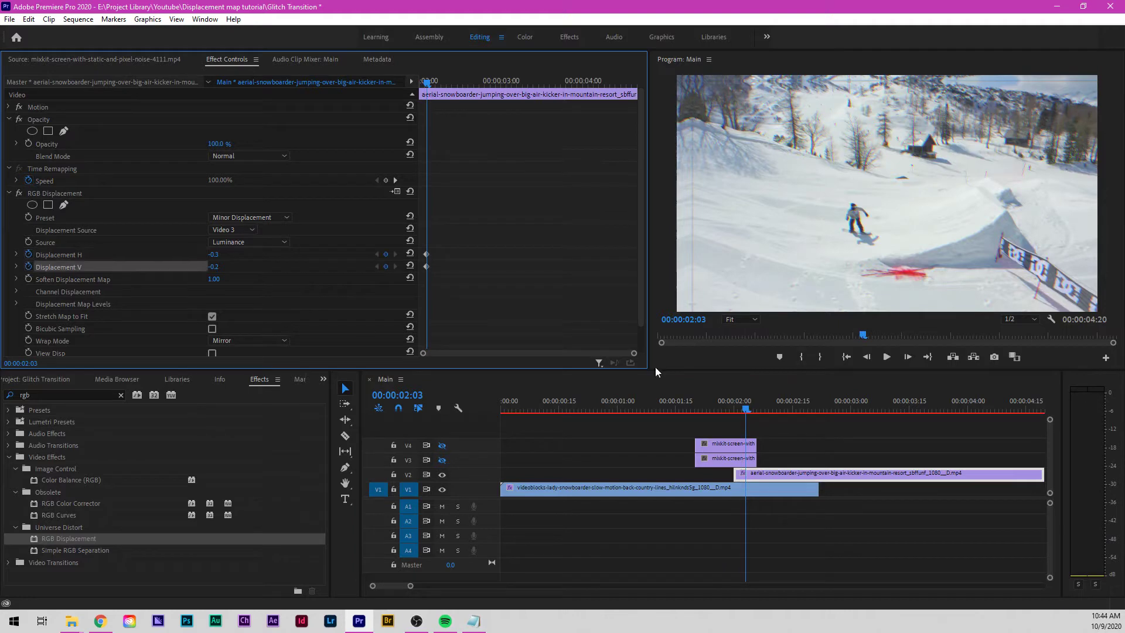
- Keyframe the aerial snowboarder clip's Displacement H and V to 0 at 00:00:02:15, and play back the transition from 00:00:01:14
{"action": "left_click_drag", "start_coordinate": [804, 408], "coordinate": [793, 409]}
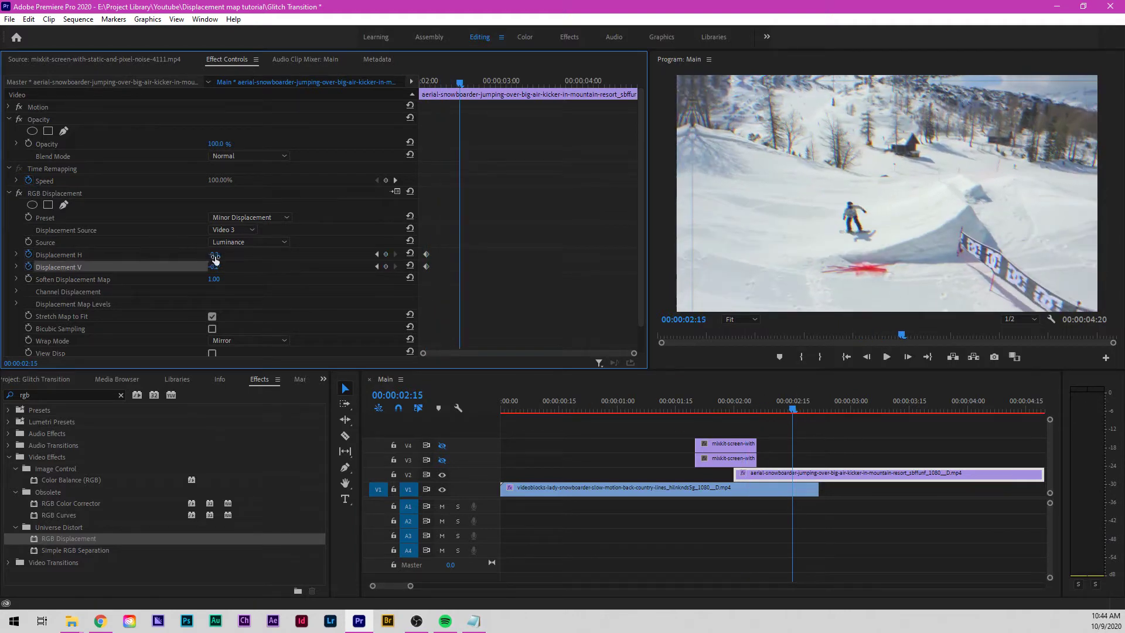
{"action": "type", "text": "0"}
{"action": "key", "text": "Tab"}
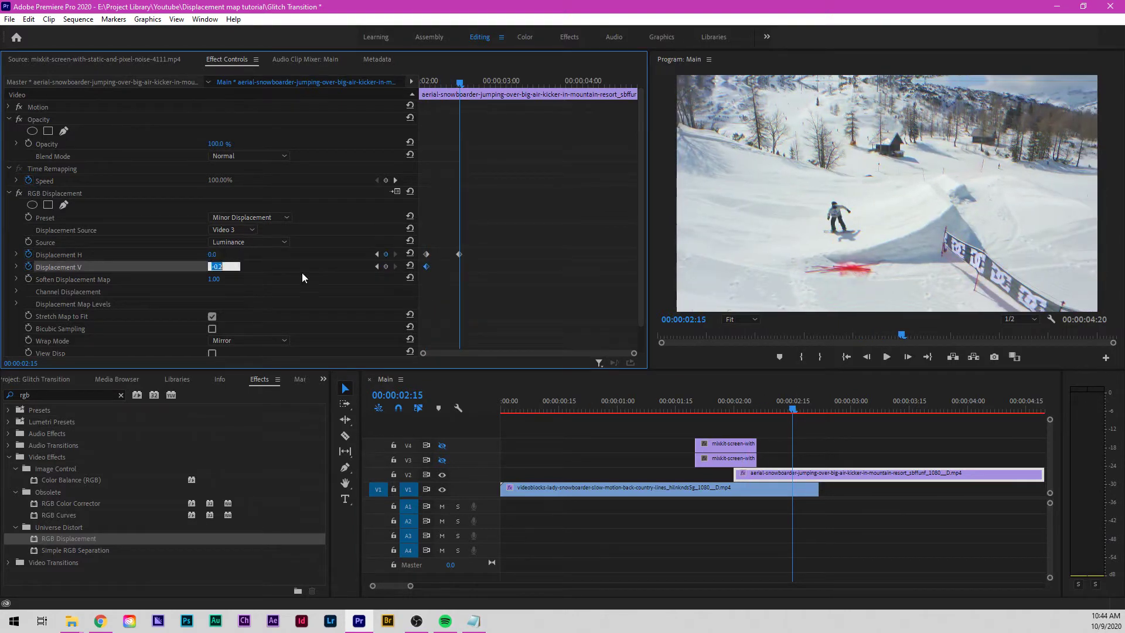
{"action": "type", "text": "0"}
{"action": "key", "text": "Return"}
{"action": "left_click_drag", "start_coordinate": [793, 408], "coordinate": [672, 410]}
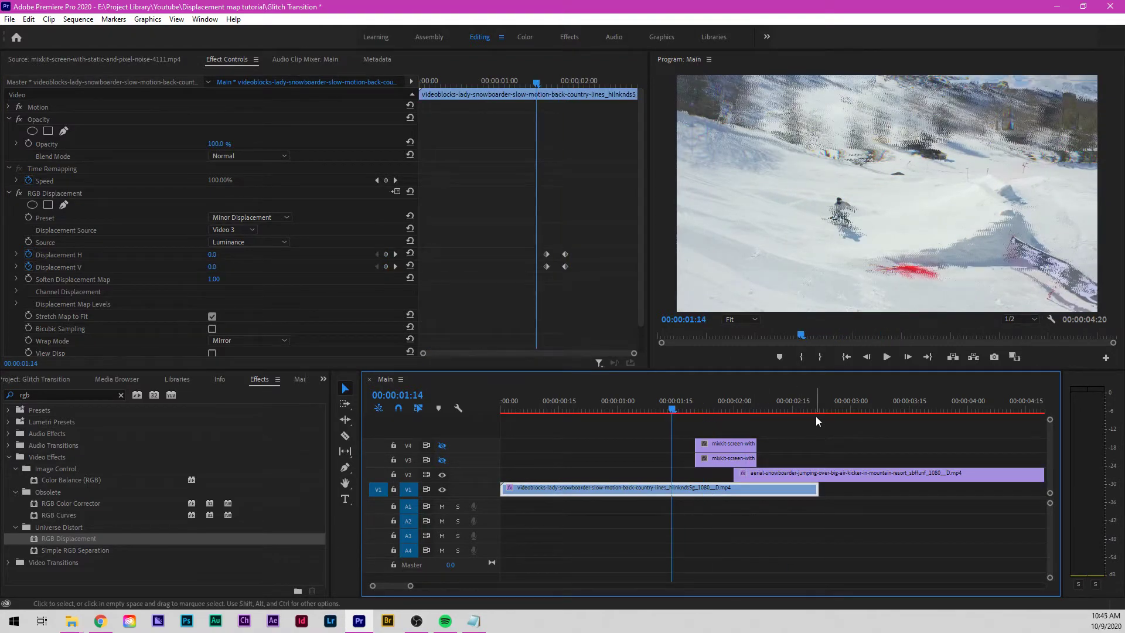
{"action": "key", "text": "space"}
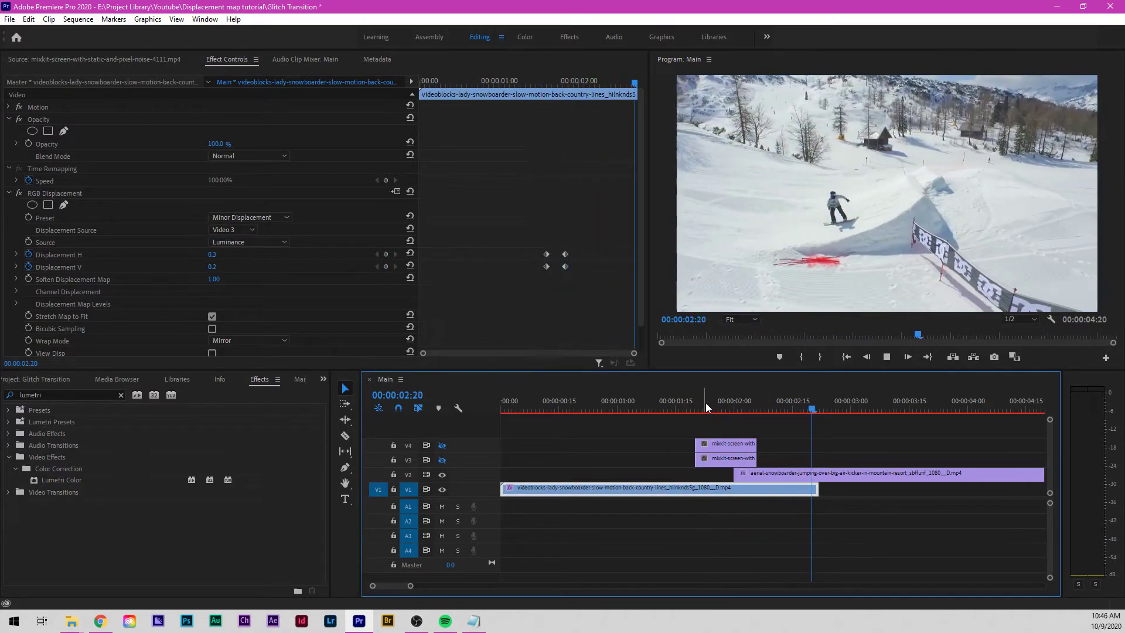
{"action": "key", "text": "space"}
- Make the V4 noise clip visible and set its opacity to 25%, previewing at 00:00:01:29
{"action": "left_click_drag", "start_coordinate": [803, 401], "coordinate": [730, 404]}
{"action": "left_click", "coordinate": [700, 449]}
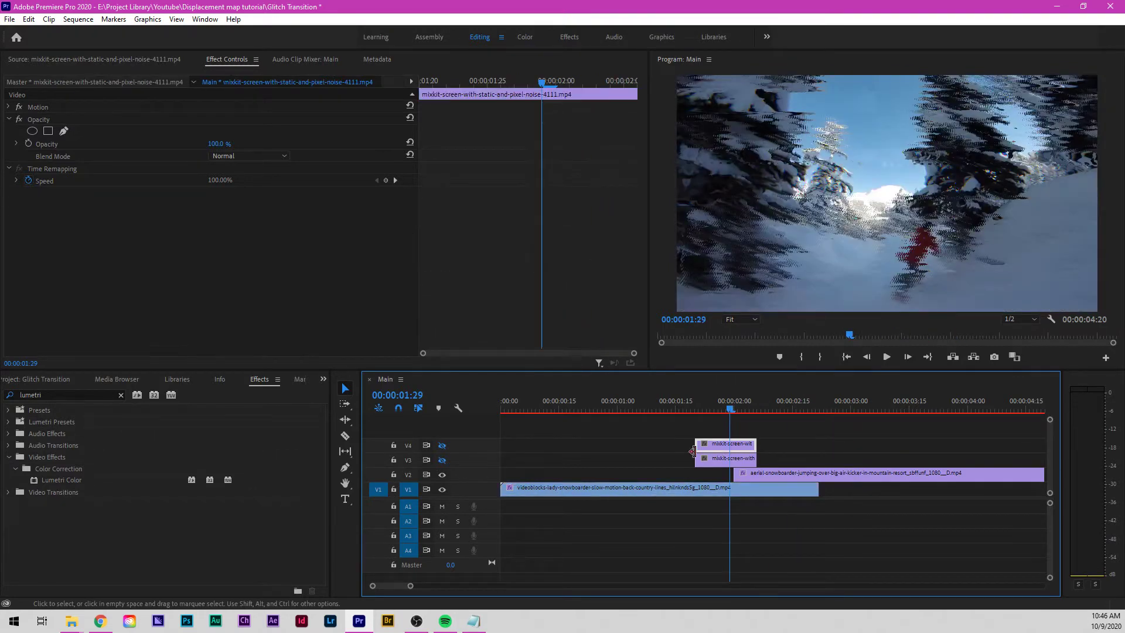
{"action": "left_click", "coordinate": [442, 446]}
{"action": "left_click", "coordinate": [217, 143]}
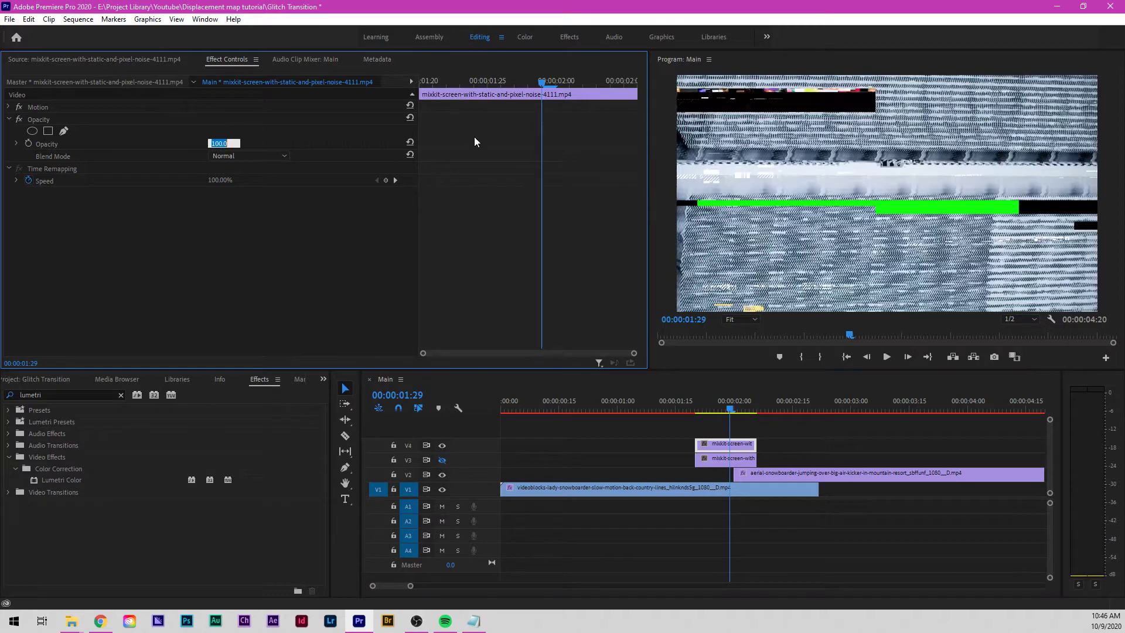
{"action": "type", "text": "25"}
{"action": "key", "text": "Return"}
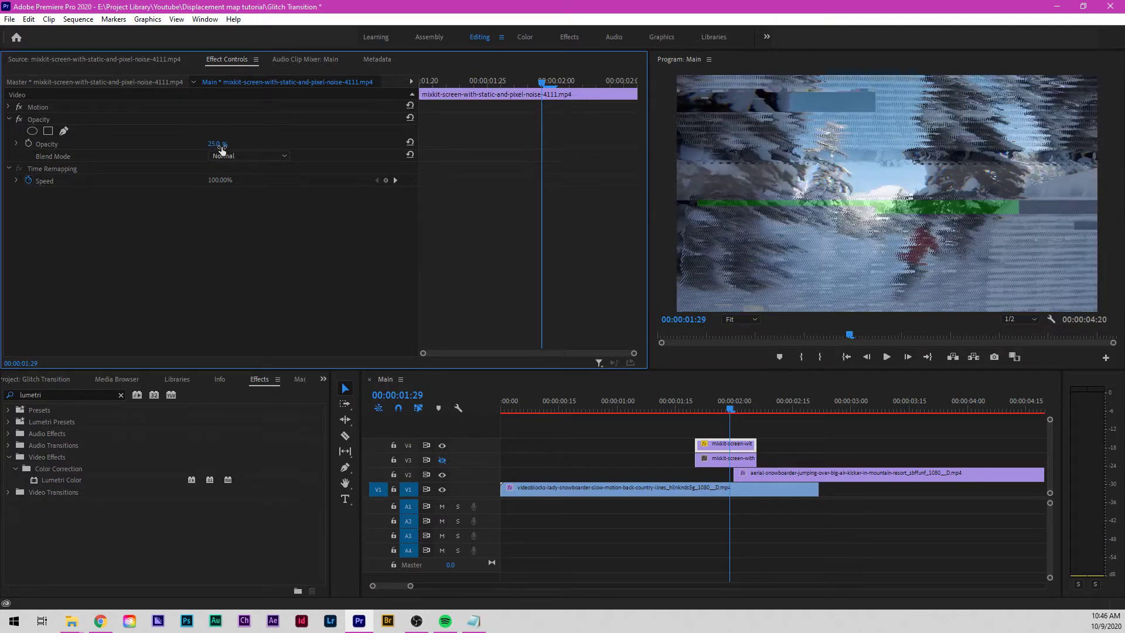
- Try the Screen, Soft Light and Overlay blend modes on the V4 noise clip
{"action": "left_click", "coordinate": [237, 155]}
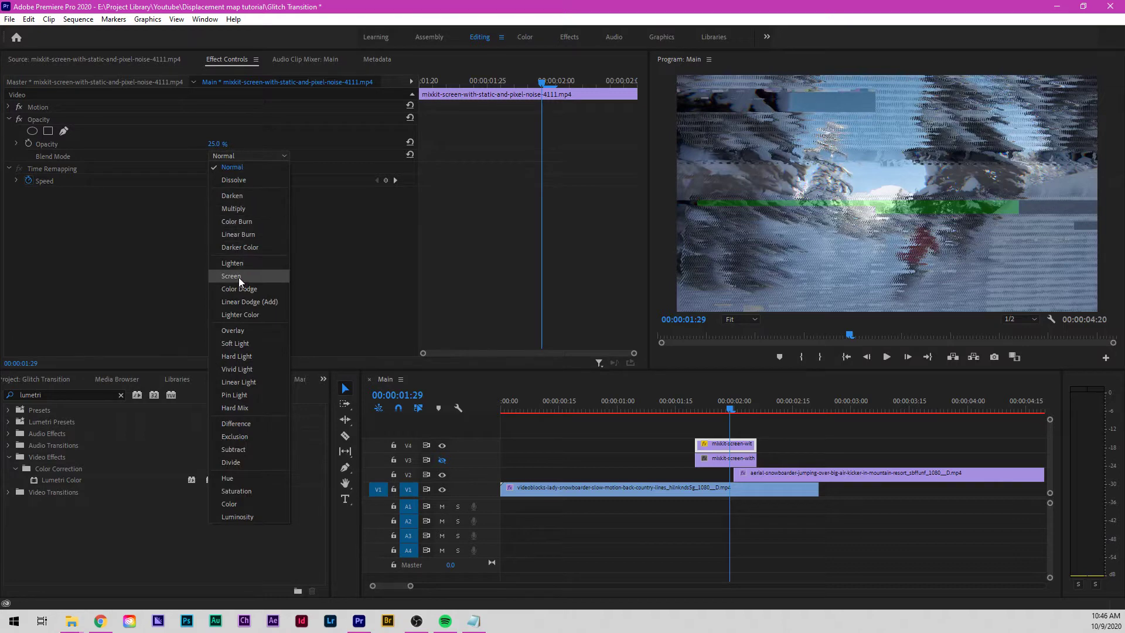
{"action": "left_click", "coordinate": [238, 276]}
{"action": "left_click", "coordinate": [233, 157]}
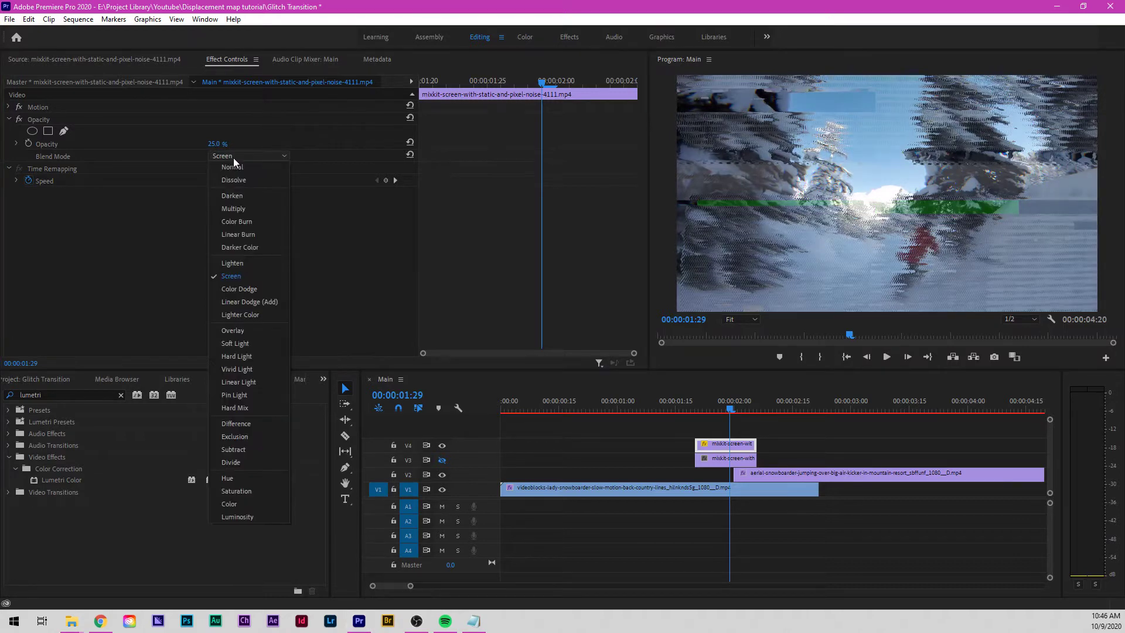
{"action": "left_click", "coordinate": [242, 343]}
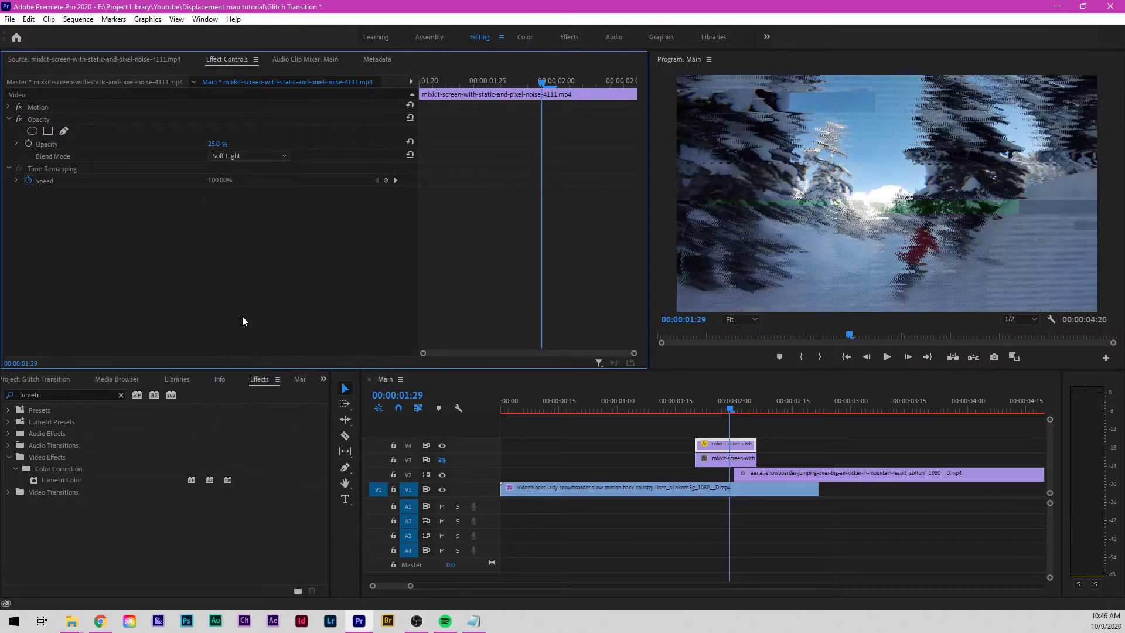
{"action": "left_click", "coordinate": [233, 156]}
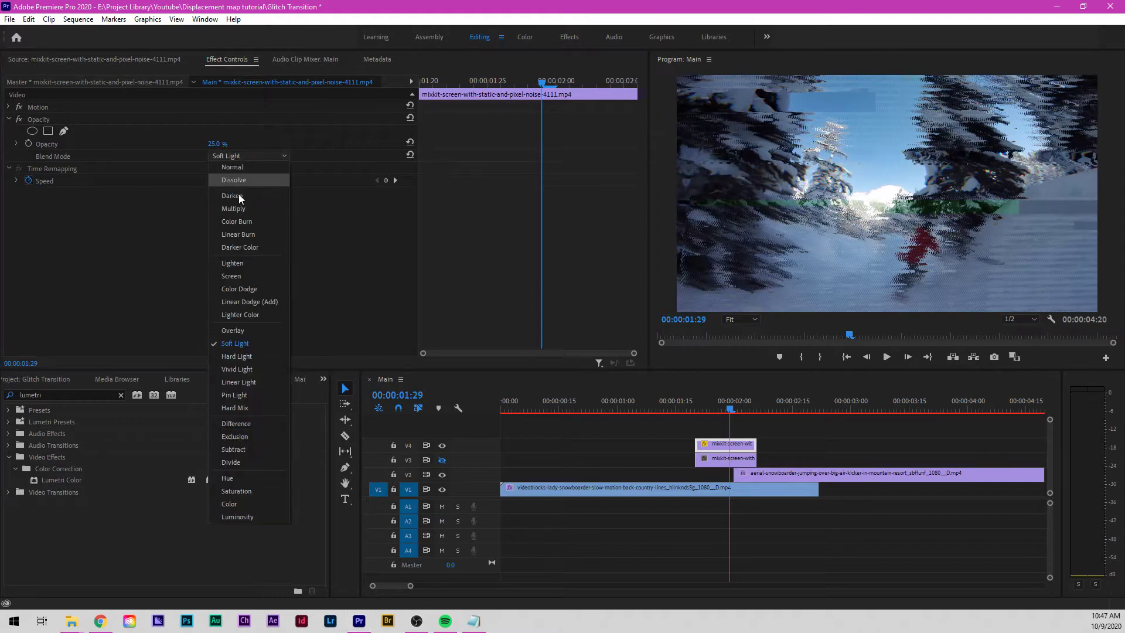
{"action": "left_click", "coordinate": [230, 331]}
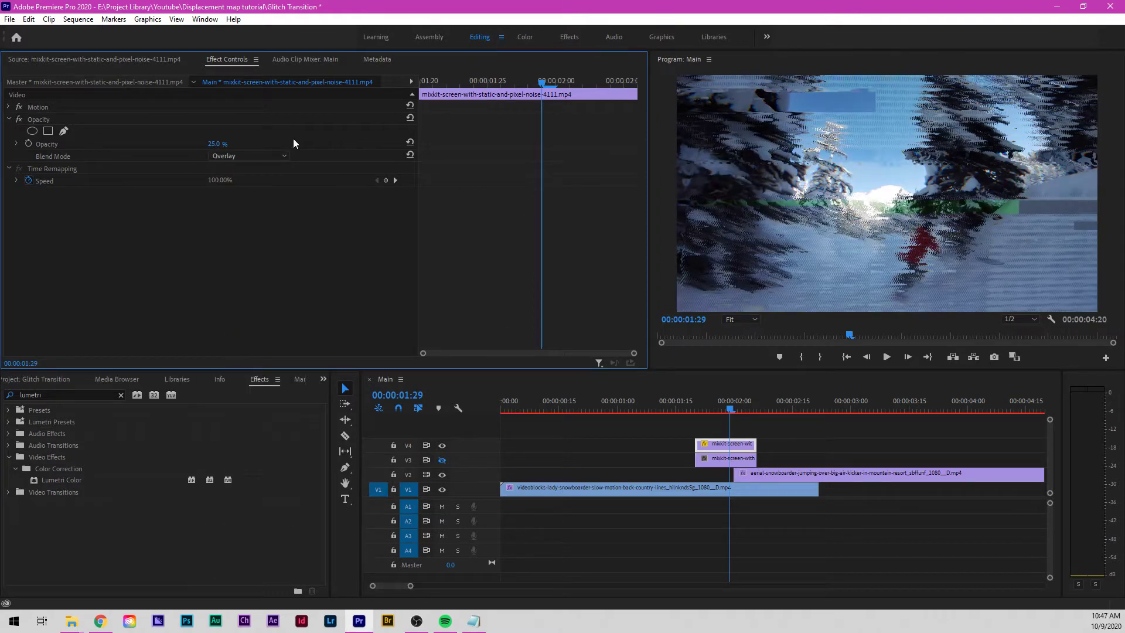
- Try 50% opacity on the V4 noise clip, settle on Soft Light at 35% opacity, and play back the transition
{"action": "left_click", "coordinate": [225, 144]}
{"action": "type", "text": "50"}
{"action": "key", "text": "Return"}
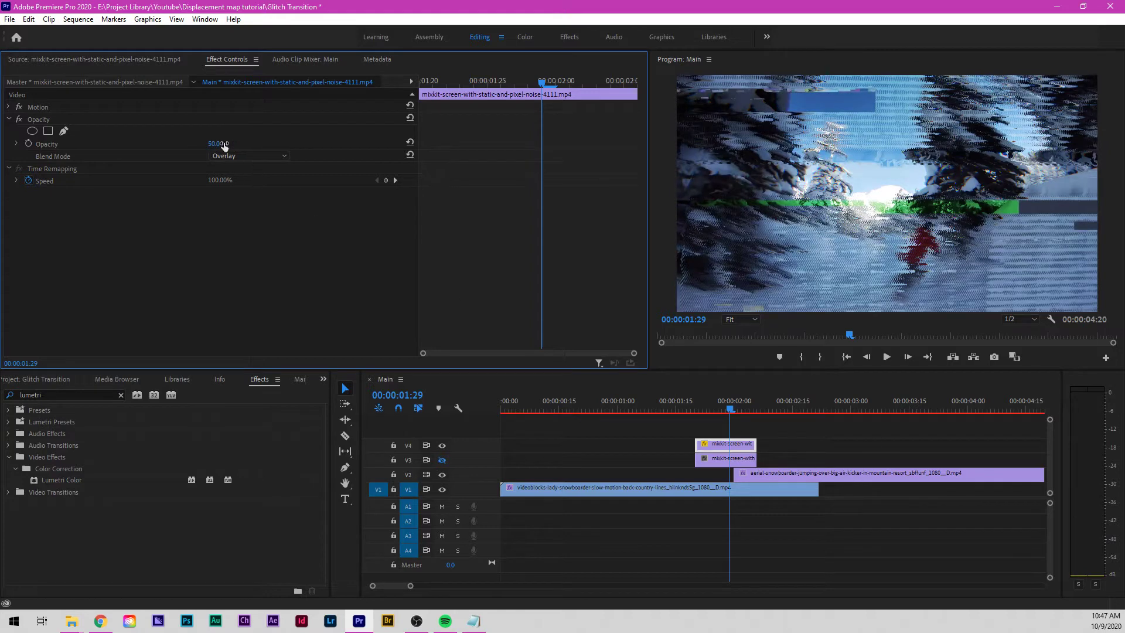
{"action": "left_click", "coordinate": [246, 344]}
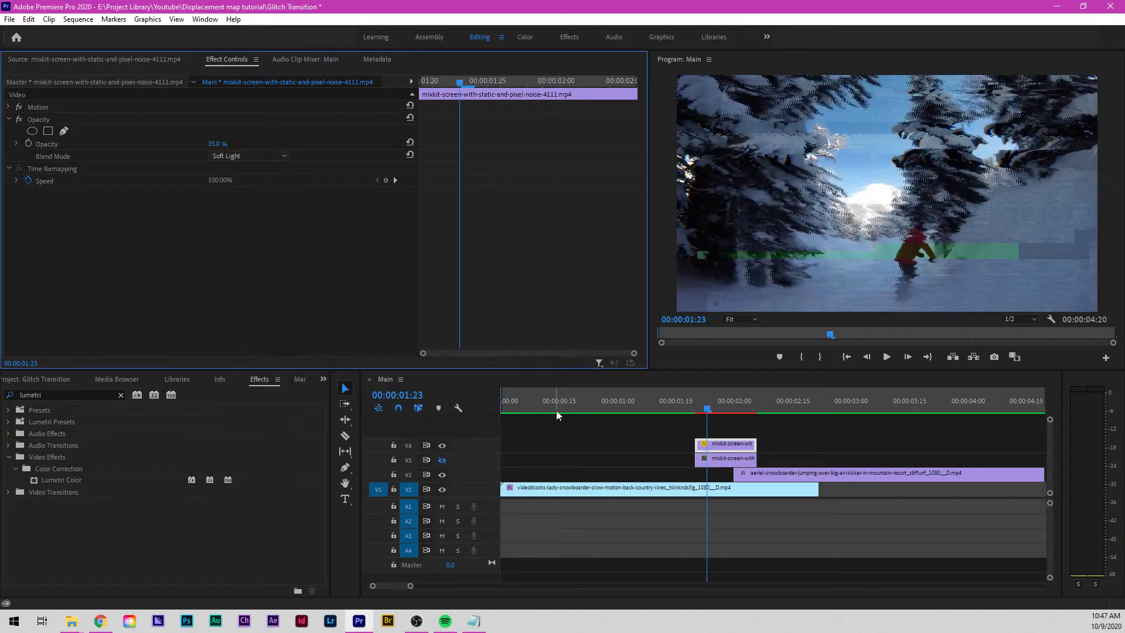
{"action": "key", "text": "space"}
{"action": "key", "text": "space"}
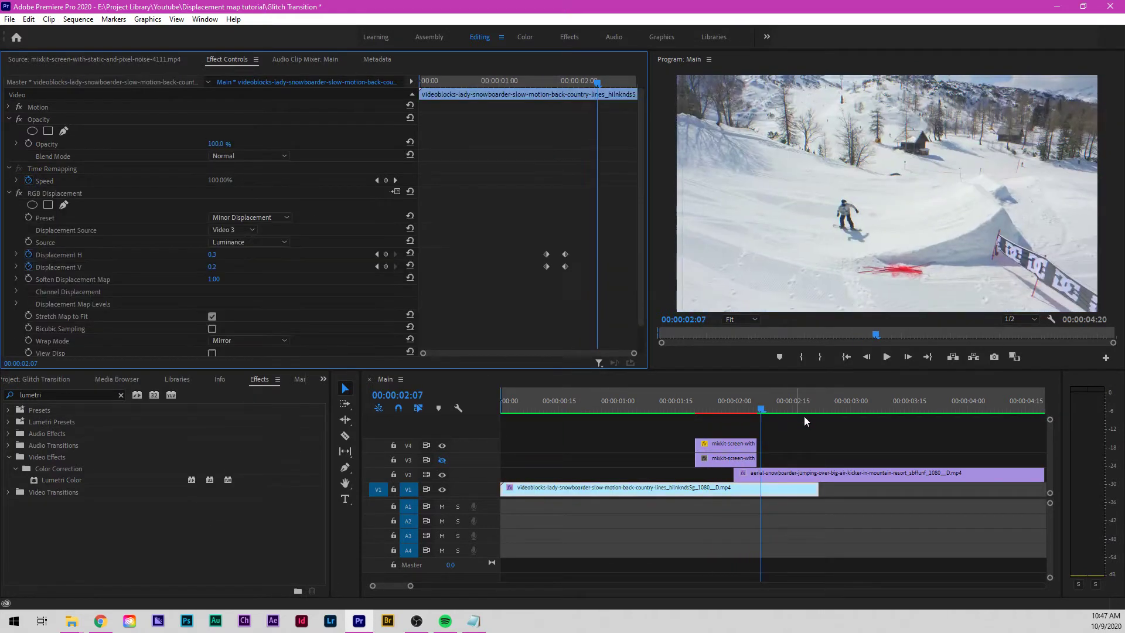
- Apply Lumetri Color to the V4 noise clip and set its Creative Saturation to 0
{"action": "left_click_drag", "start_coordinate": [753, 406], "coordinate": [714, 402]}
{"action": "left_click", "coordinate": [741, 448]}
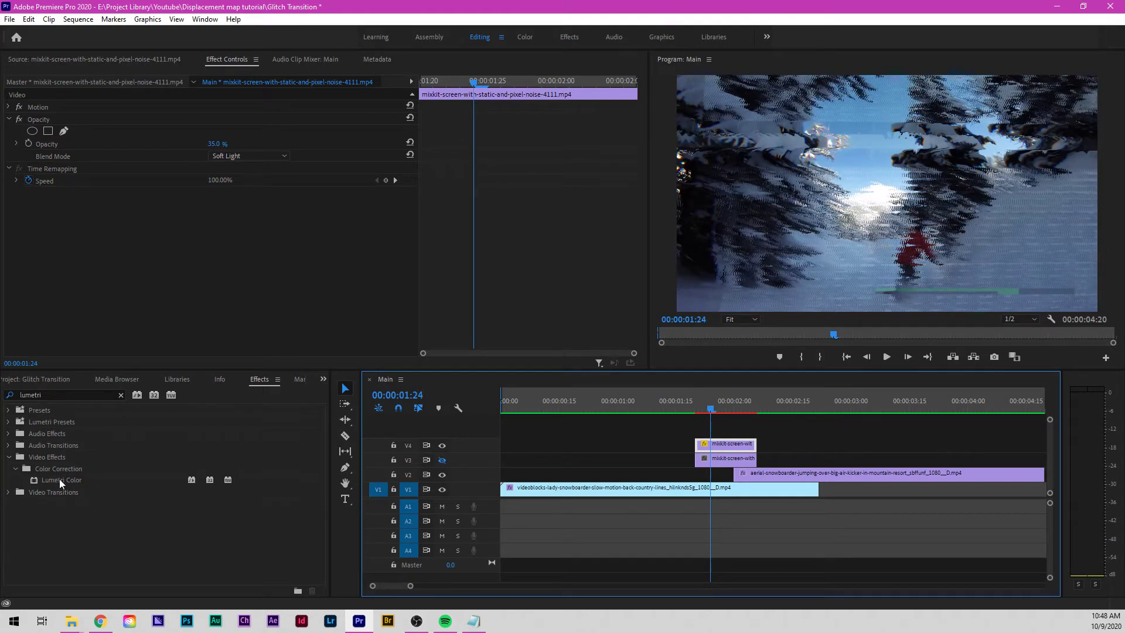
{"action": "left_click_drag", "start_coordinate": [60, 481], "coordinate": [714, 444]}
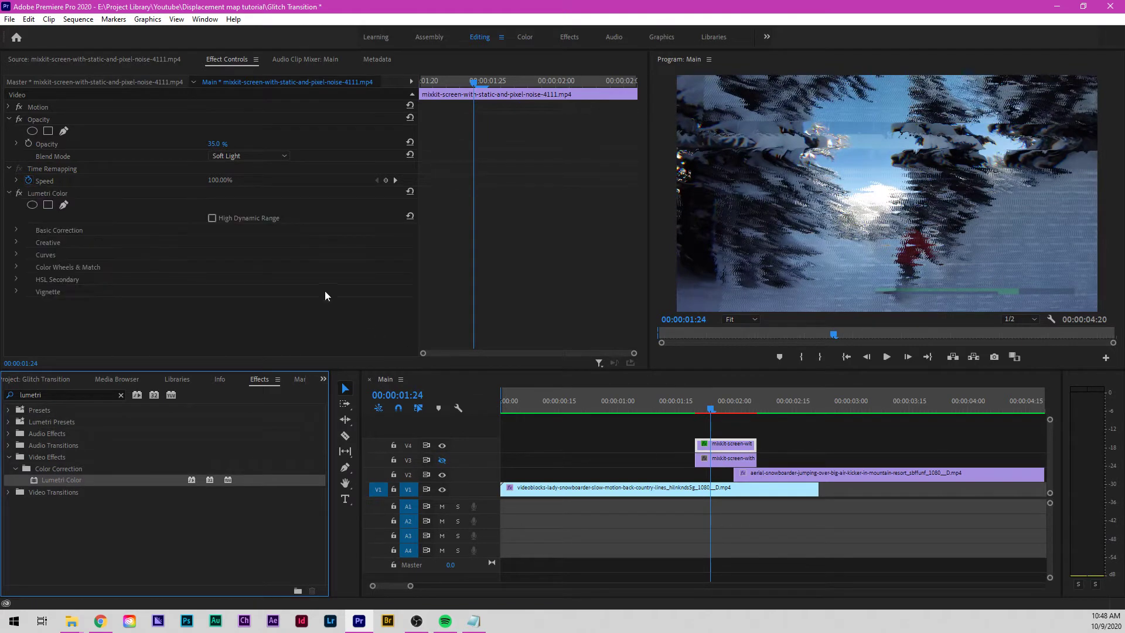
{"action": "left_click", "coordinate": [15, 242]}
{"action": "scroll", "coordinate": [145, 266], "scroll_direction": "down", "scroll_amount": 2}
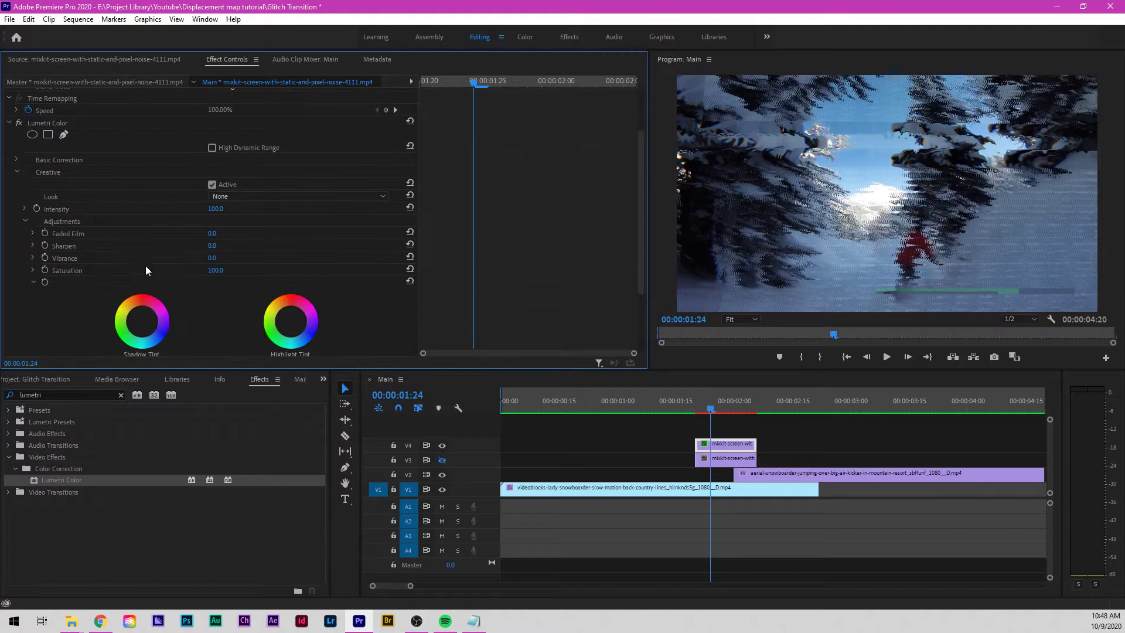
{"action": "left_click", "coordinate": [224, 268]}
{"action": "type", "text": "0"}
{"action": "key", "text": "Return"}
- Save the project, play back the transition, and return to 00:00:01:22
{"action": "key", "text": "ctrl+s"}
{"action": "key", "text": "space"}
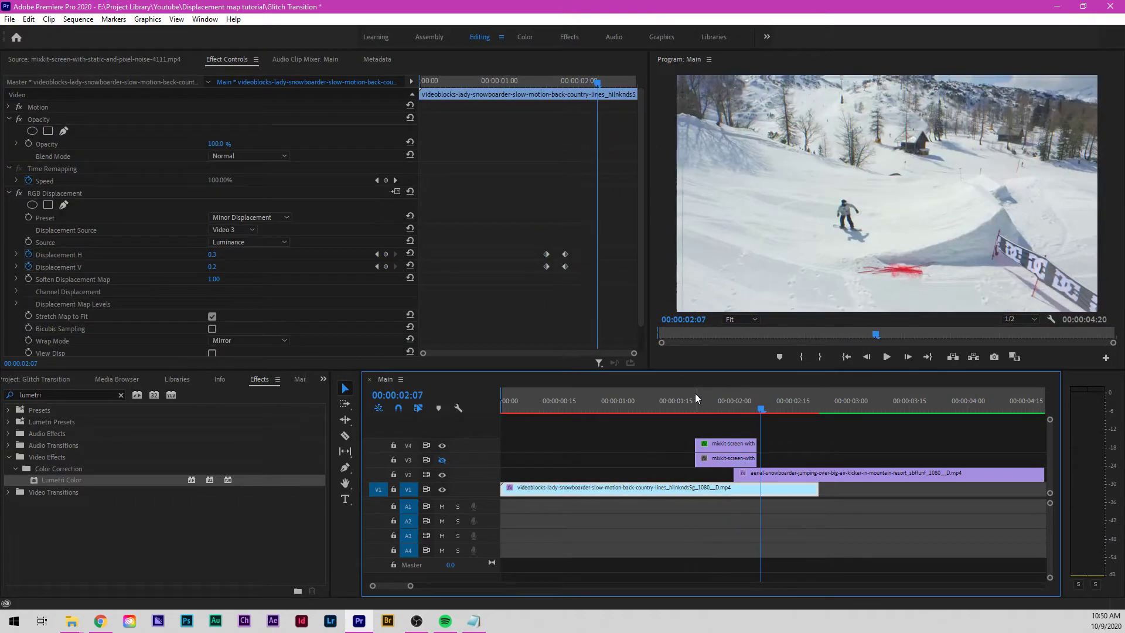
{"action": "mouse_move", "coordinate": [695, 394]}
{"action": "left_mouse_down"}
{"action": "mouse_move", "coordinate": [726, 399]}
{"action": "mouse_move", "coordinate": [703, 400]}
{"action": "left_mouse_up"}
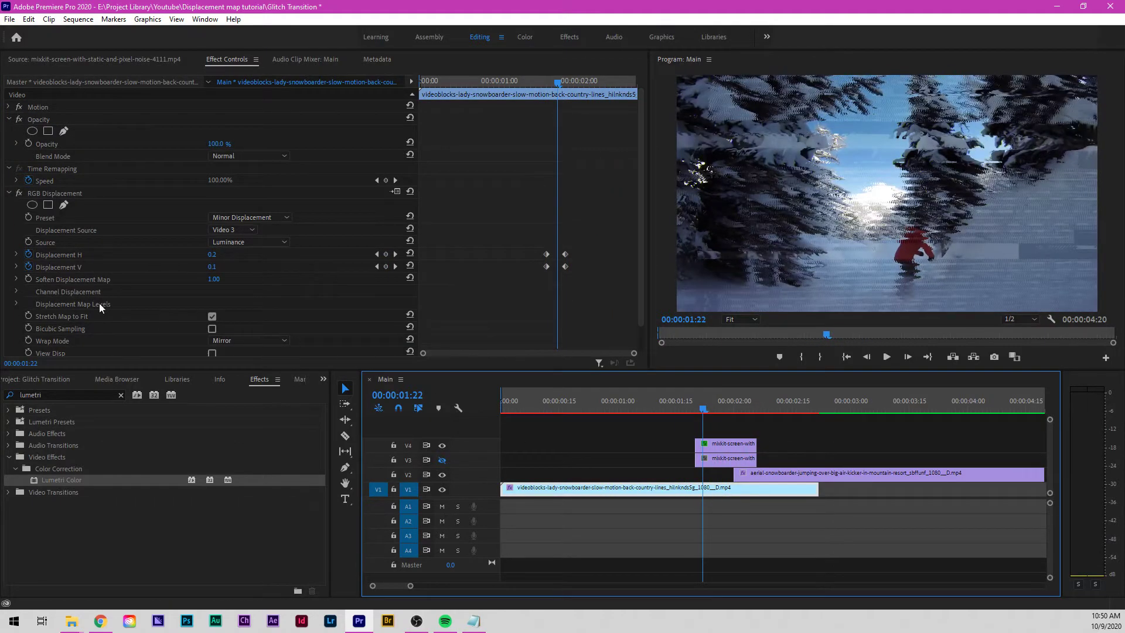
- Set Soften Displacement Map to 0 in the lady snowboarder clip's RGB Displacement effect
{"action": "left_click", "coordinate": [213, 279]}
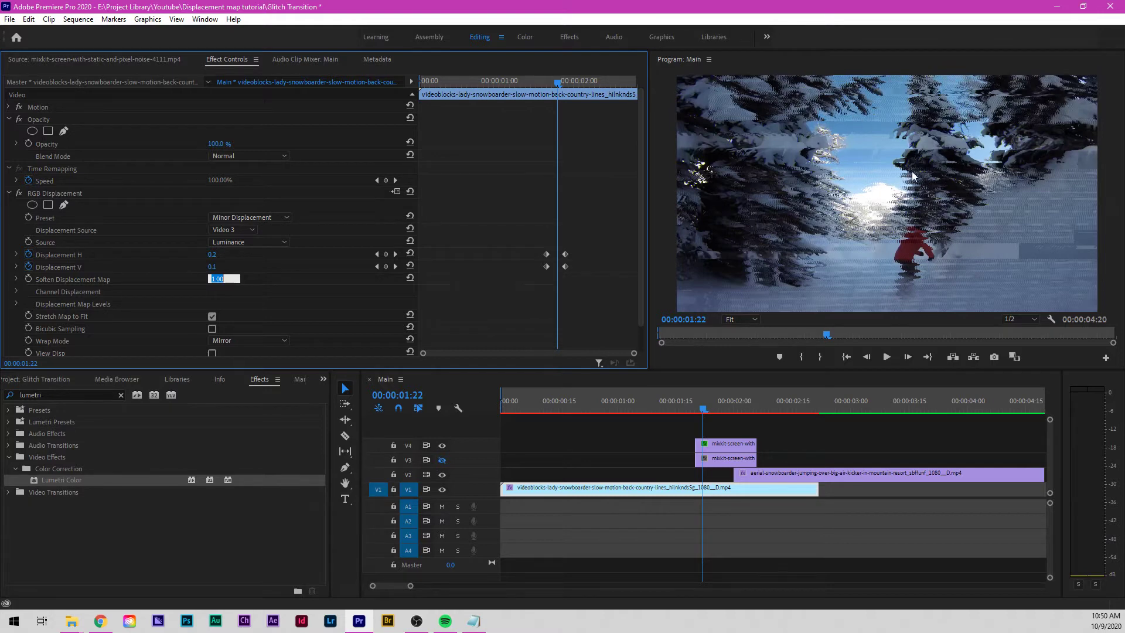
{"action": "left_click", "coordinate": [235, 279]}
{"action": "left_click_drag", "start_coordinate": [234, 278], "coordinate": [192, 281]}
{"action": "type", "text": "0"}
{"action": "key", "text": "Return"}
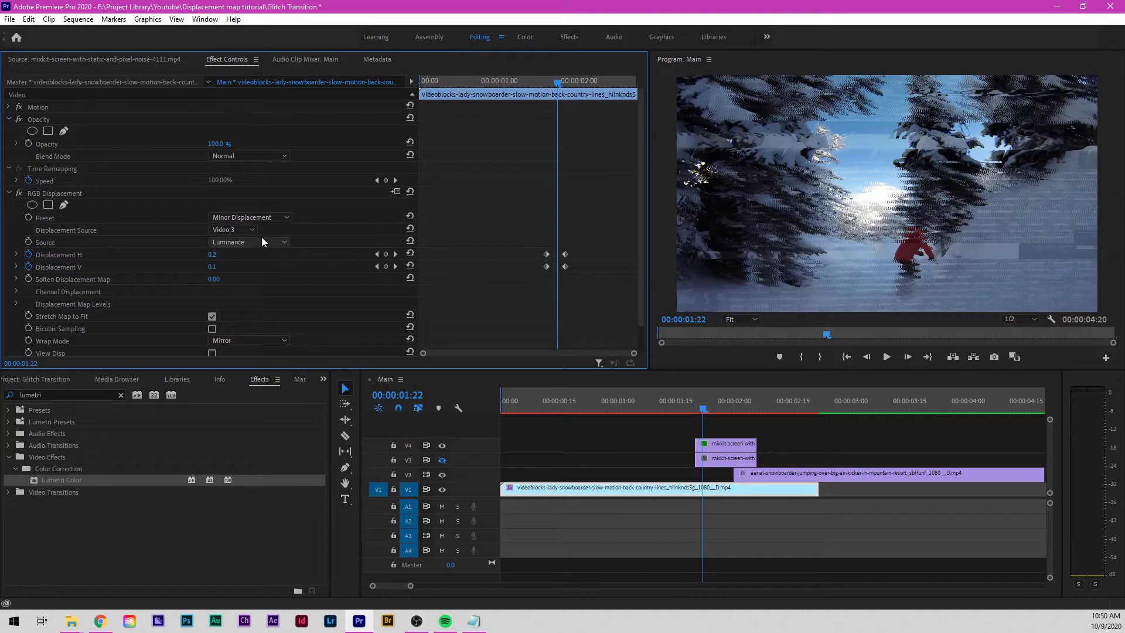
- Set Soften Displacement Map to 0 on the aerial snowboarder clip as well
{"action": "left_click", "coordinate": [773, 475]}
{"action": "left_click", "coordinate": [757, 404]}
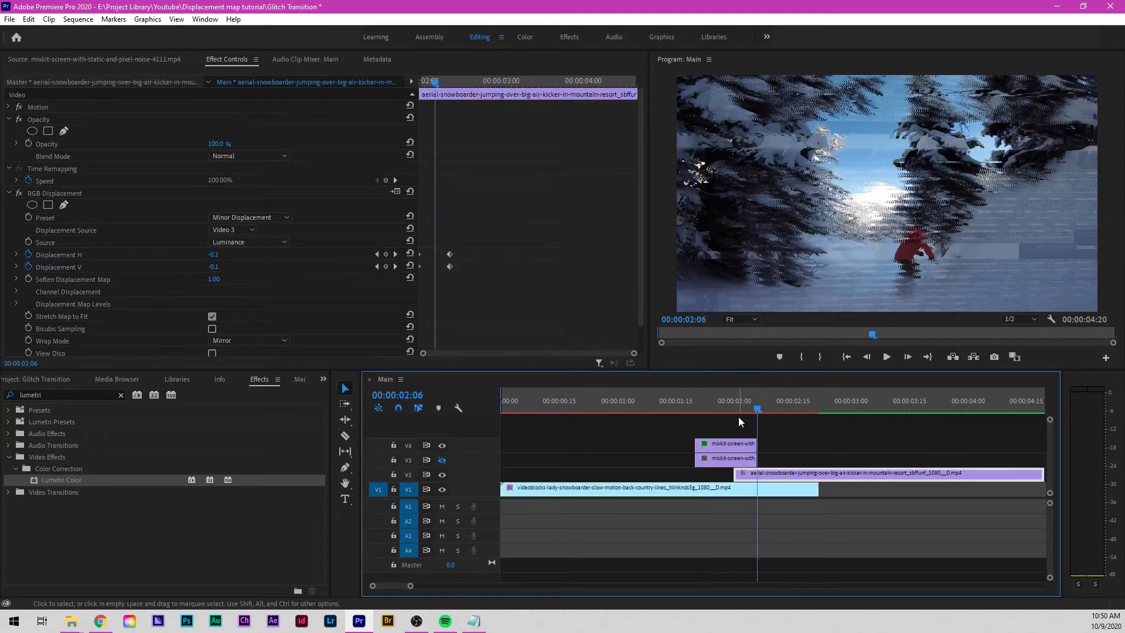
{"action": "left_click", "coordinate": [218, 280]}
{"action": "type", "text": "0"}
{"action": "key", "text": "Return"}
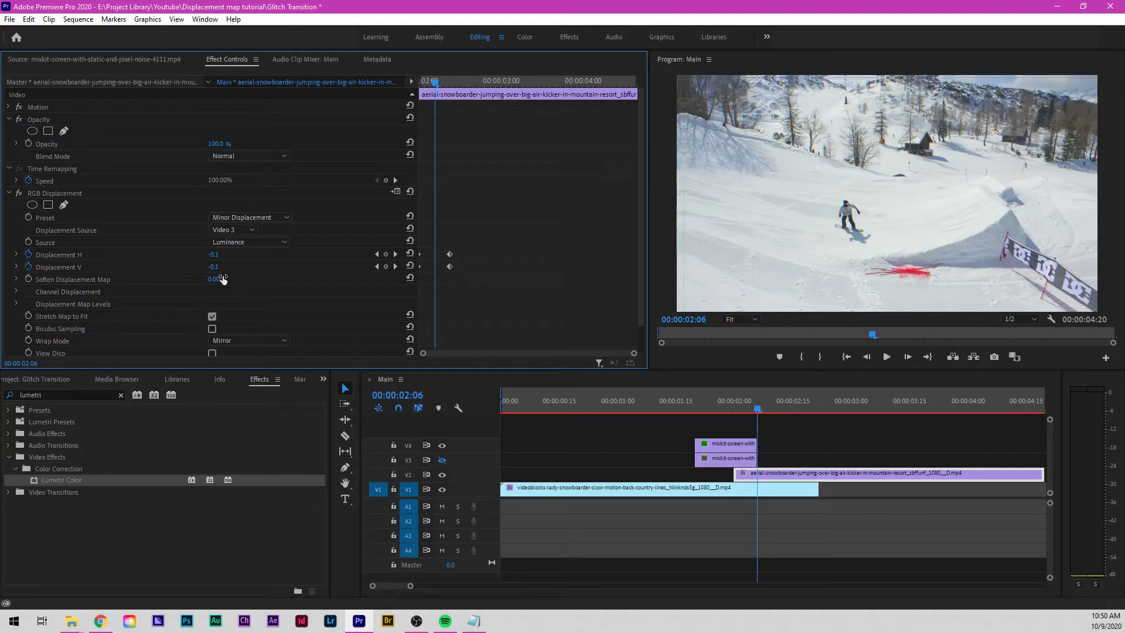
- In the lady snowboarder clip's Channel Displacement settings, set Displace Red X to 1, previewing at 00:00:01:23
{"action": "left_click", "coordinate": [697, 402]}
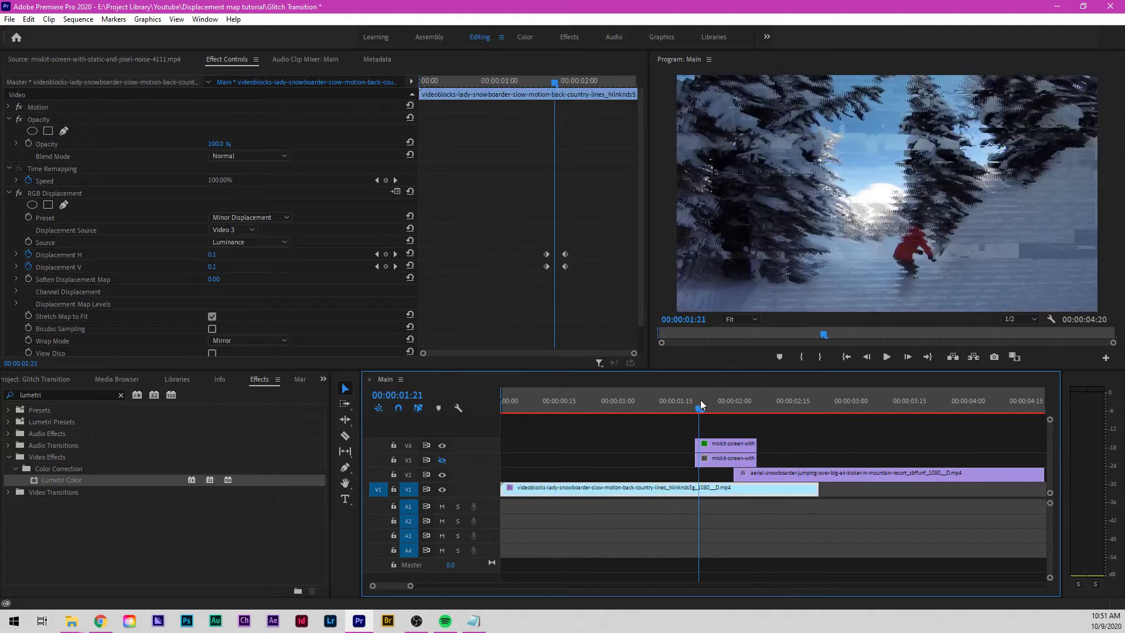
{"action": "left_click", "coordinate": [762, 526]}
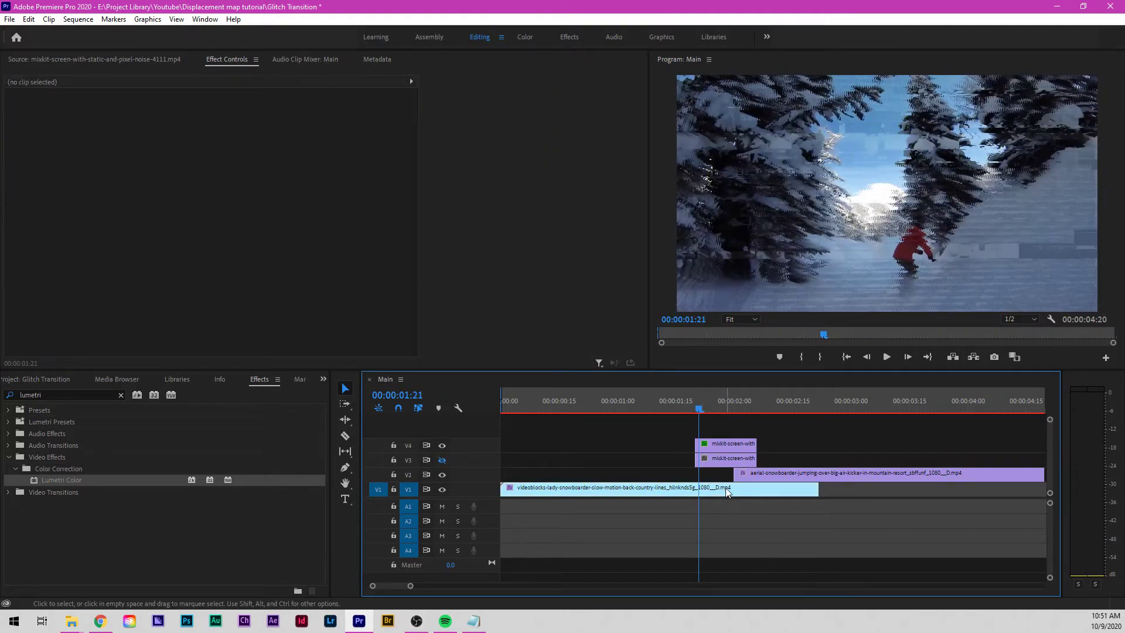
{"action": "left_click", "coordinate": [727, 492]}
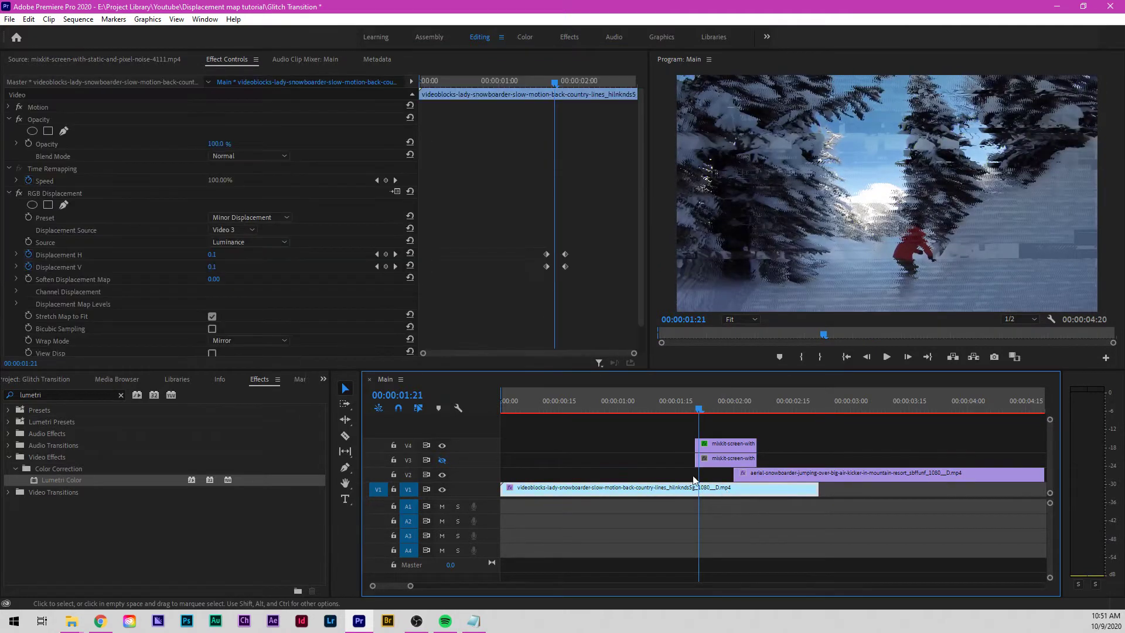
{"action": "left_click", "coordinate": [18, 292]}
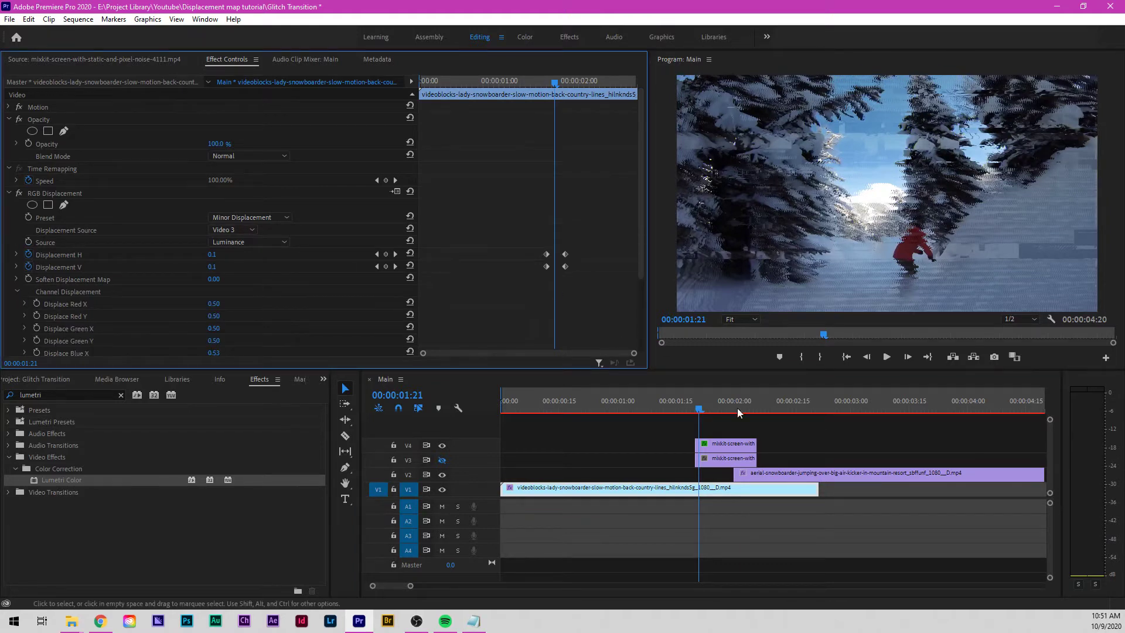
{"action": "left_click", "coordinate": [706, 410]}
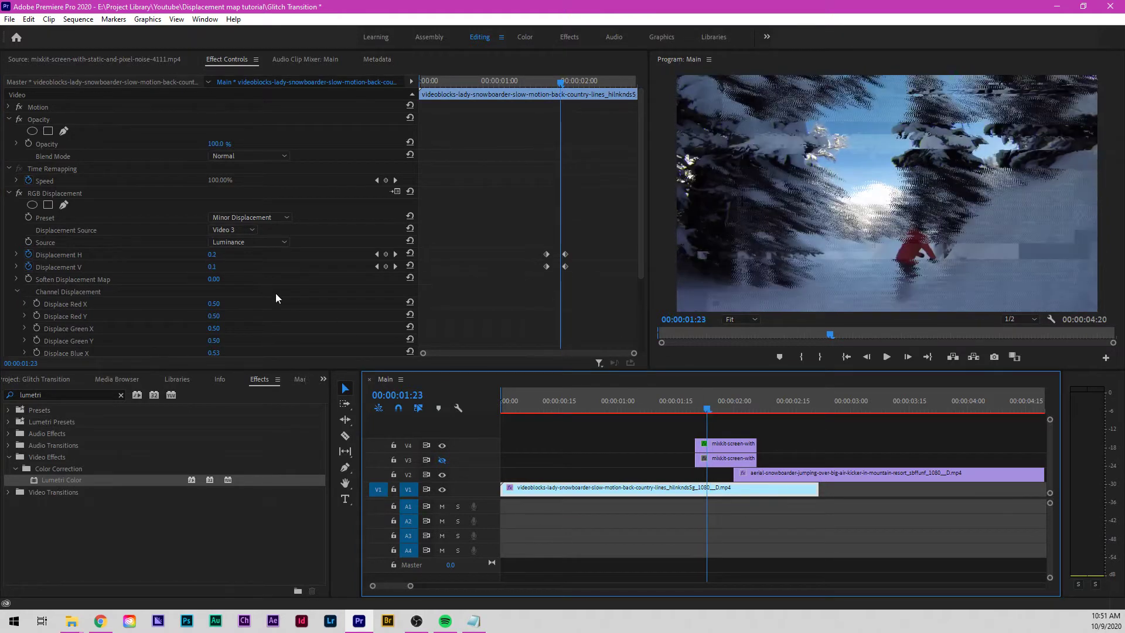
{"action": "scroll", "coordinate": [299, 270], "scroll_direction": "down", "scroll_amount": 2}
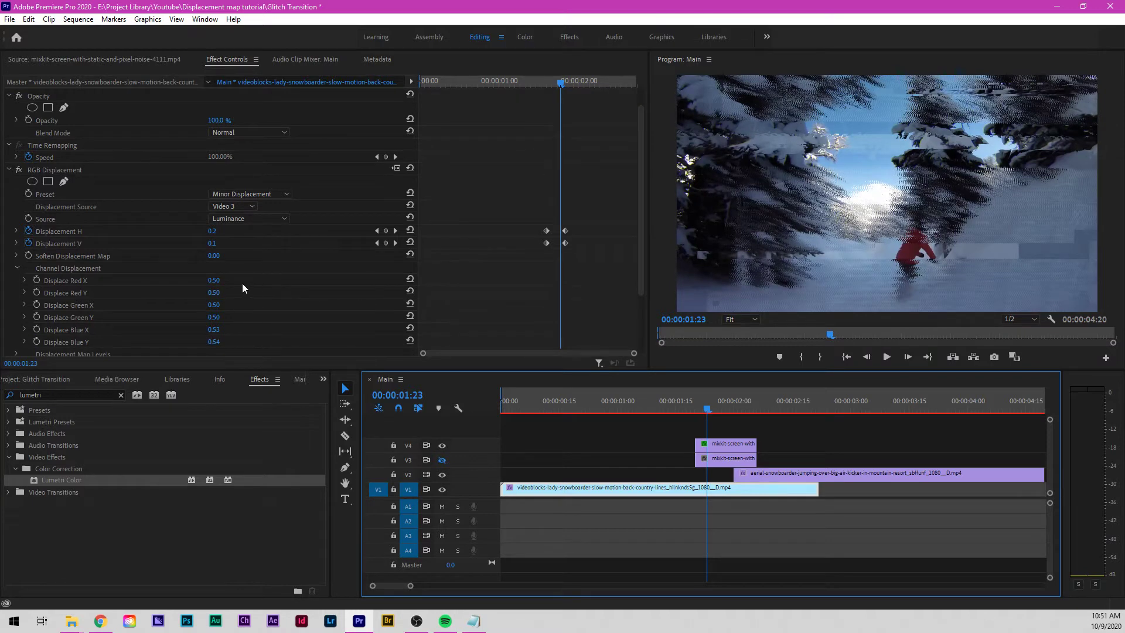
{"action": "left_click", "coordinate": [215, 280]}
{"action": "type", "text": "1"}
{"action": "key", "text": "Return"}
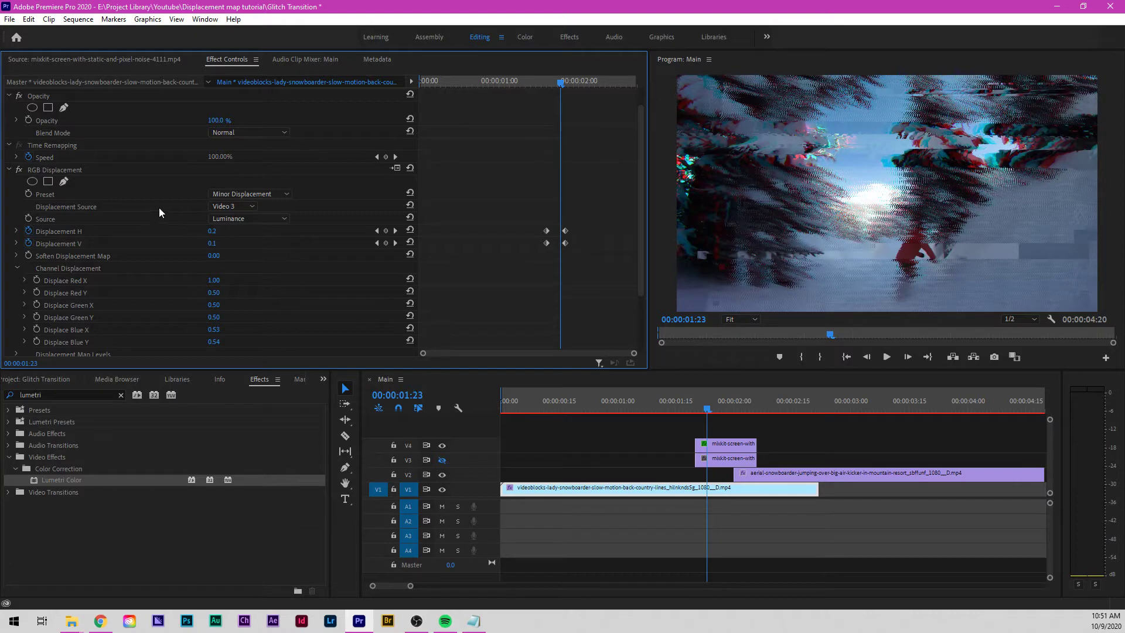
{"action": "left_click", "coordinate": [215, 292]}
{"action": "type", "text": "0.8"}
{"action": "key", "text": "Return"}
{"action": "key", "text": "ctrl+z"}
- Set Displace Red Y to -1 on the lady snowboarder clip
{"action": "left_click", "coordinate": [217, 292]}
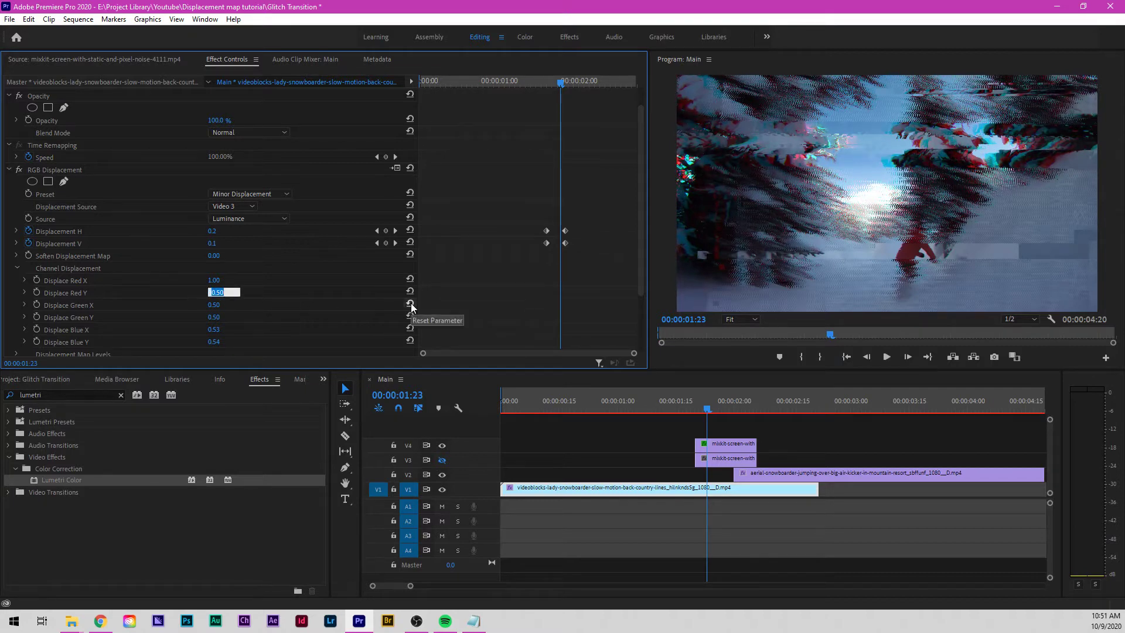
{"action": "type", "text": "-1"}
{"action": "key", "text": "Return"}
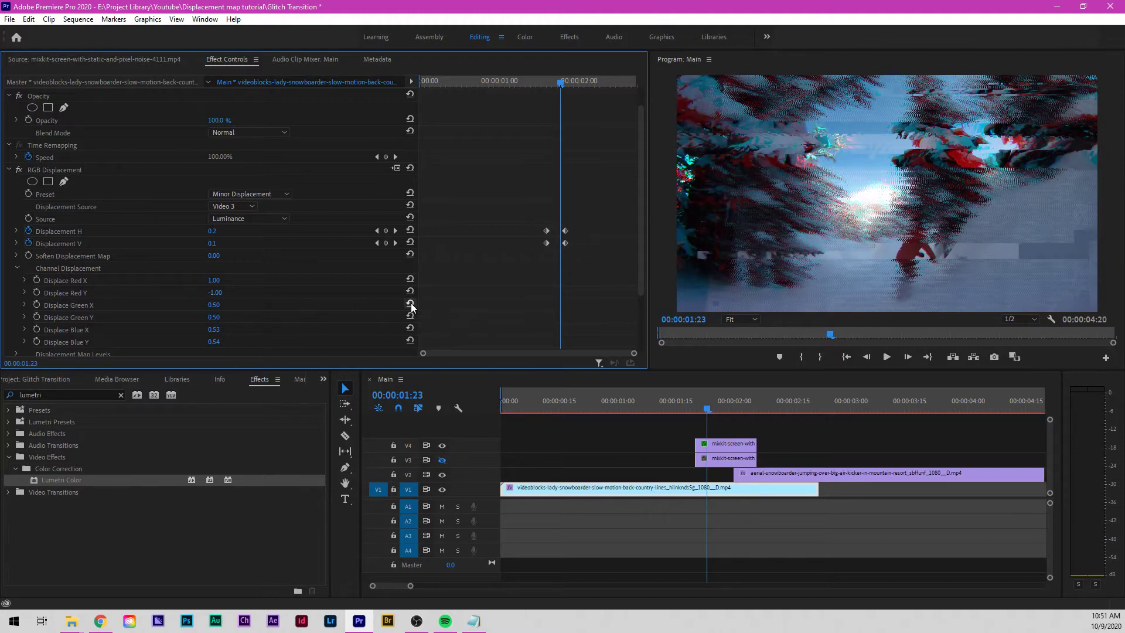
- In the aerial snowboarder clip's Channel Displacement settings, set Displace Red X to -1 and Displace Red Y to 1
{"action": "left_click_drag", "start_coordinate": [708, 410], "coordinate": [754, 410]}
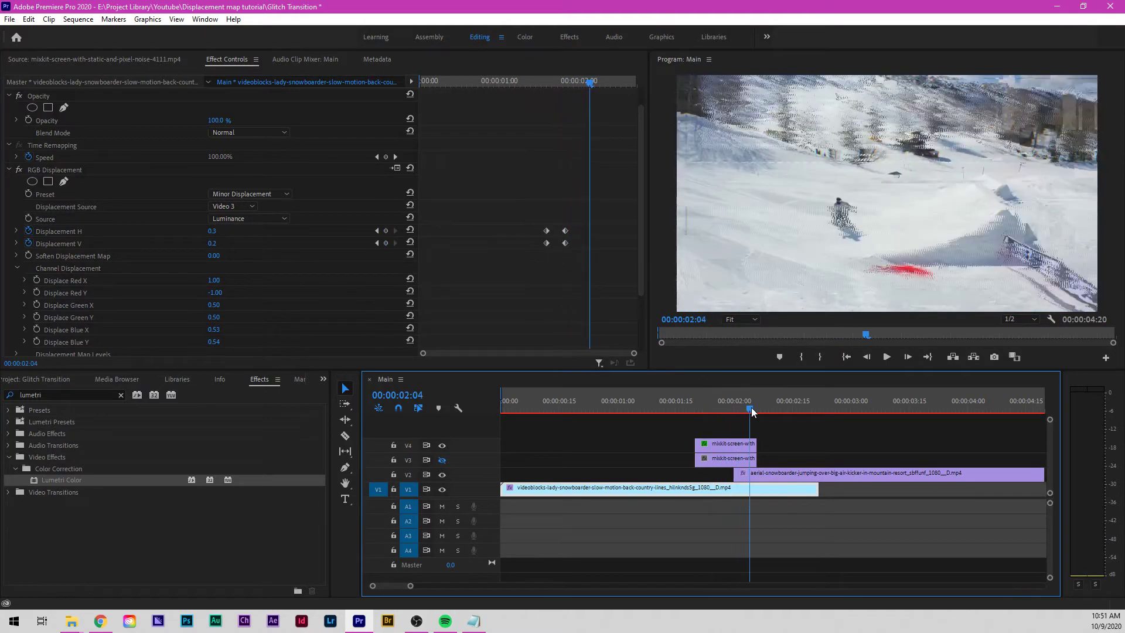
{"action": "left_click", "coordinate": [778, 472]}
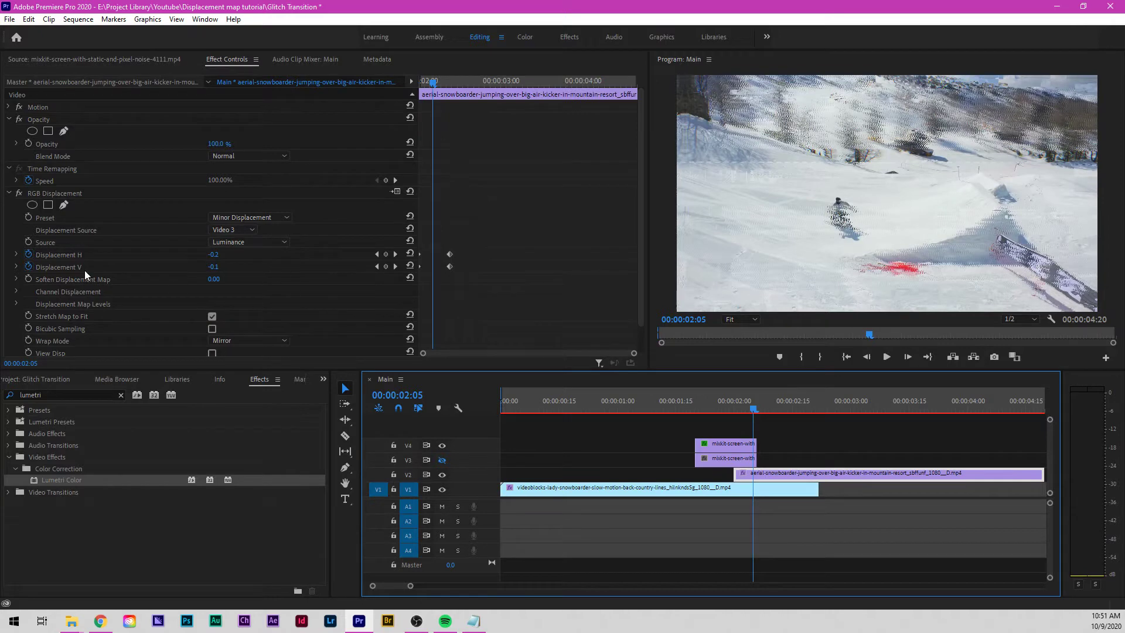
{"action": "left_click", "coordinate": [16, 292]}
{"action": "scroll", "coordinate": [180, 294], "scroll_direction": "down", "scroll_amount": 3}
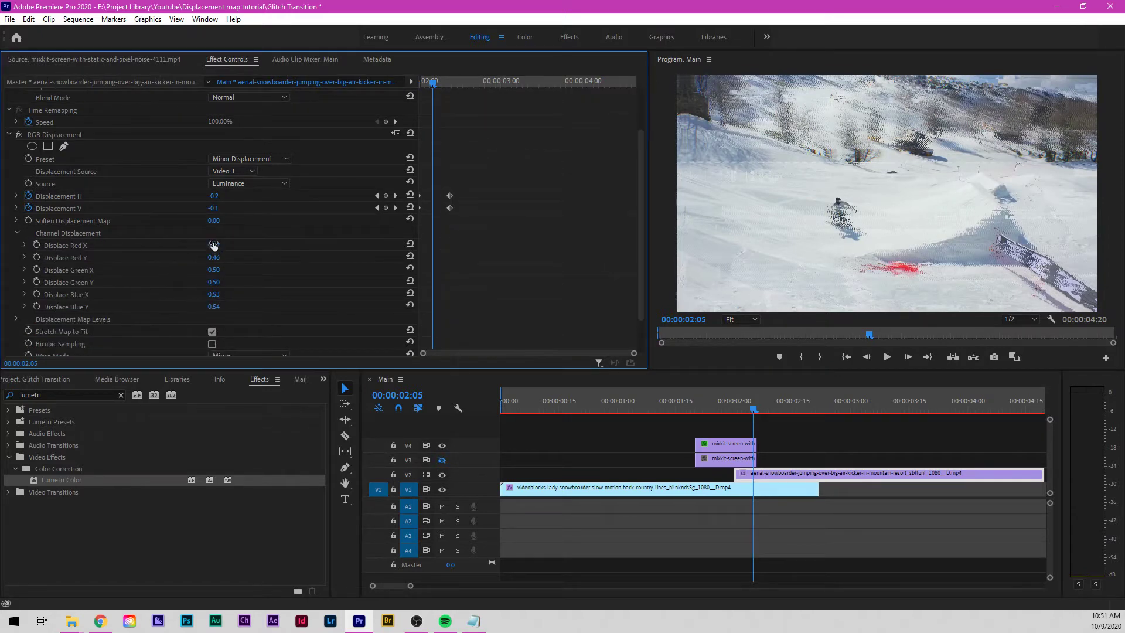
{"action": "left_click", "coordinate": [214, 246]}
{"action": "type", "text": "-1"}
{"action": "key", "text": "Return"}
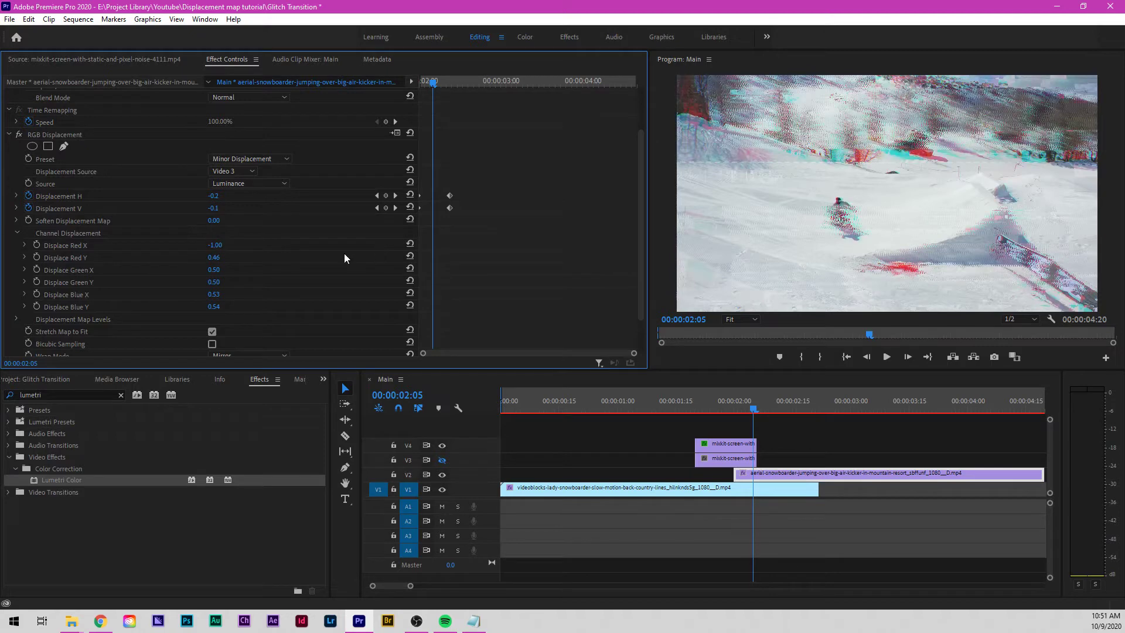
{"action": "type", "text": "1"}
{"action": "key", "text": "Return"}
- Play back the glitch transition between the lady snowboarder and aerial clips several times to review the color displacement
{"action": "left_click", "coordinate": [742, 409]}
{"action": "left_click_drag", "start_coordinate": [741, 408], "coordinate": [682, 408]}
{"action": "key", "text": "space"}
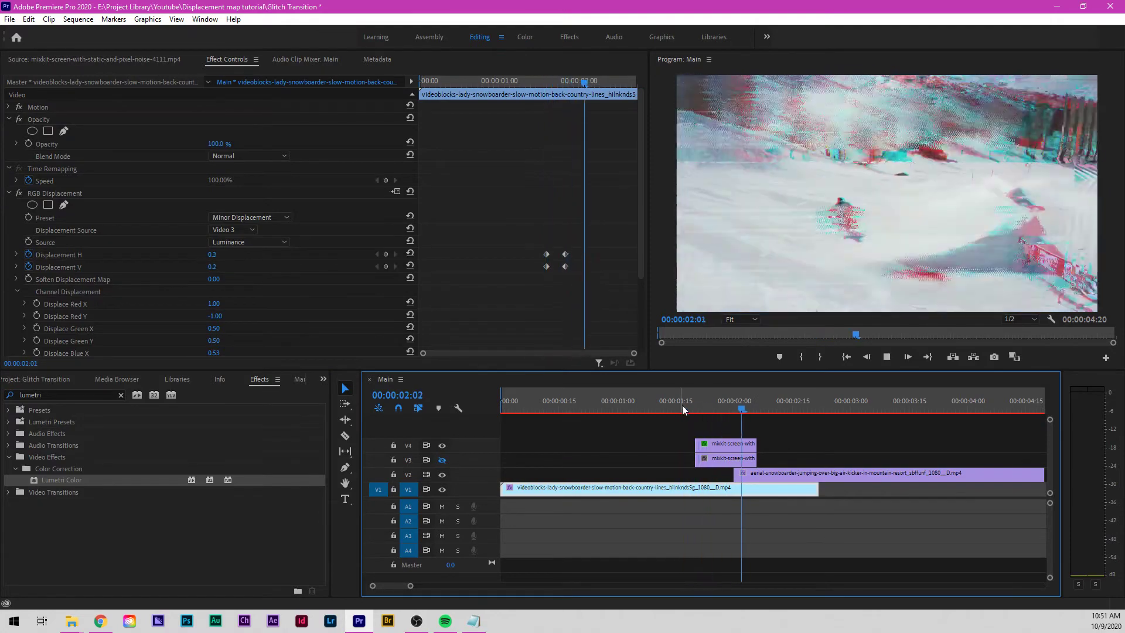
{"action": "key", "text": "space"}
{"action": "left_click", "coordinate": [721, 400]}
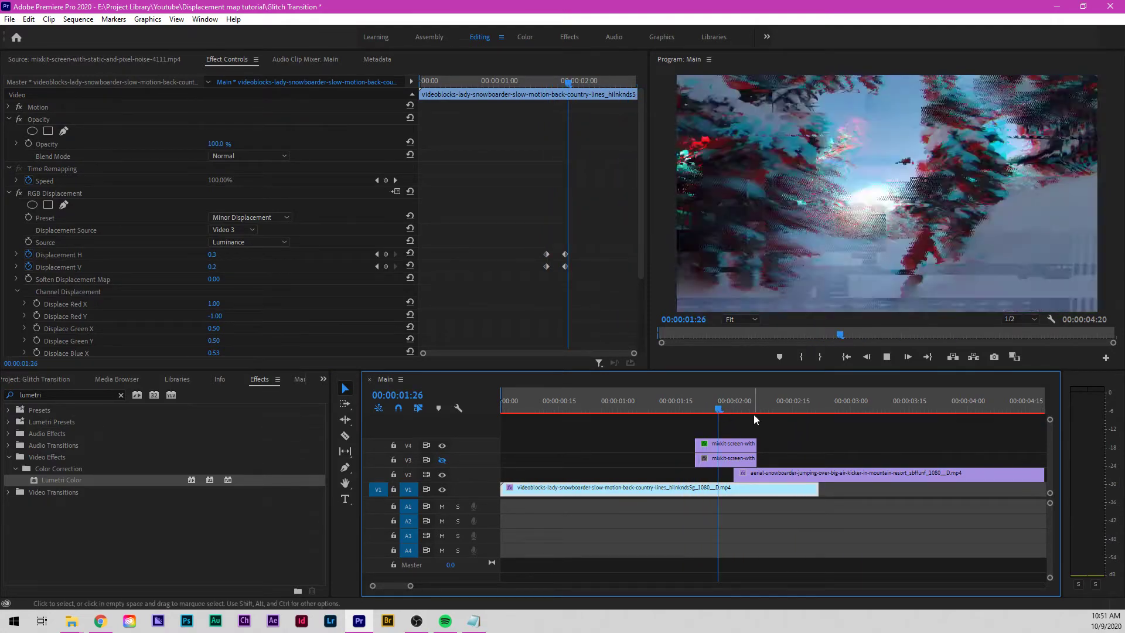
{"action": "key", "text": "space"}
{"action": "key", "text": "space"}
{"action": "left_click", "coordinate": [735, 408]}
{"action": "key", "text": "space"}
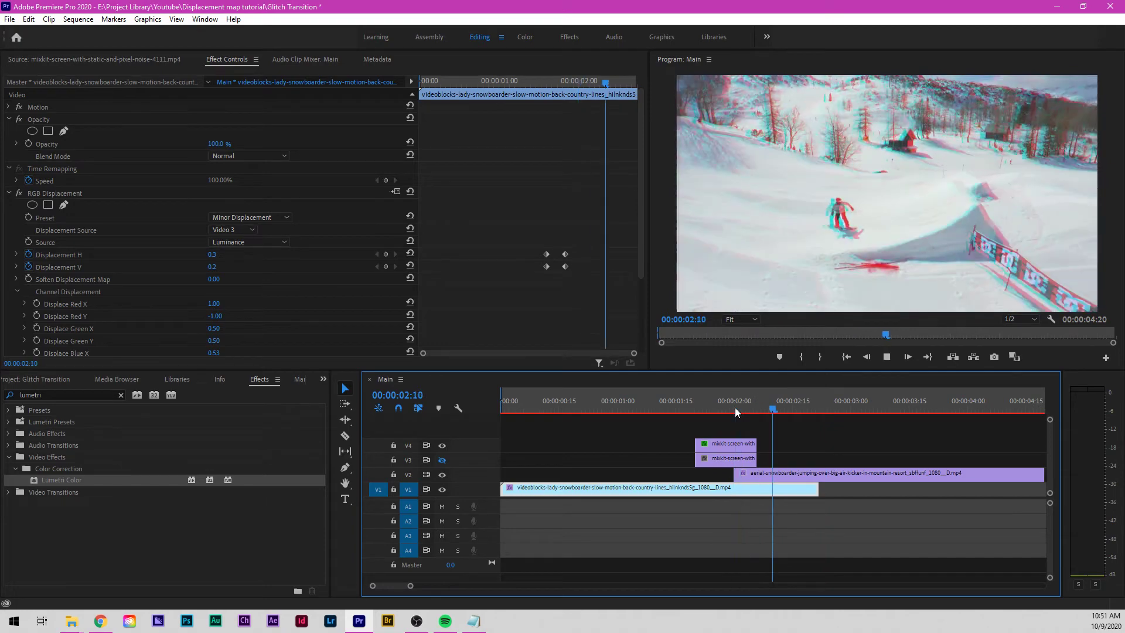
{"action": "left_click", "coordinate": [709, 399]}
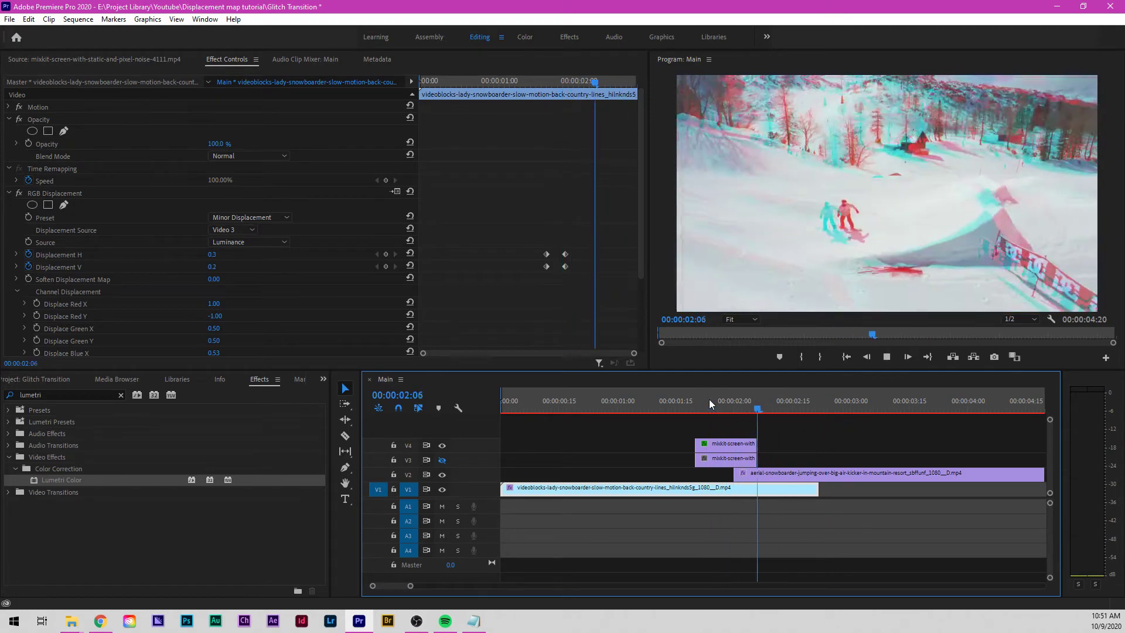
{"action": "key", "text": "space"}
{"action": "left_click_drag", "start_coordinate": [785, 408], "coordinate": [738, 409]}
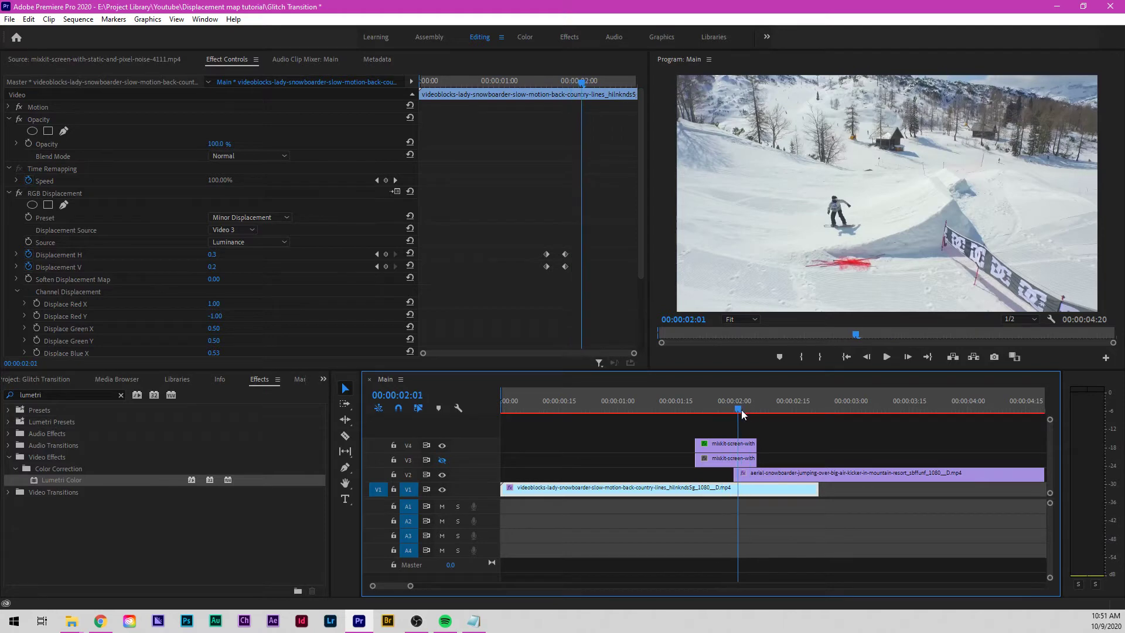
- Inspect the Displacement H and Displacement V keyframes on the aerial snowboarder clip
{"action": "left_click", "coordinate": [756, 476]}
{"action": "scroll", "coordinate": [589, 287], "scroll_direction": "down", "scroll_amount": 2}
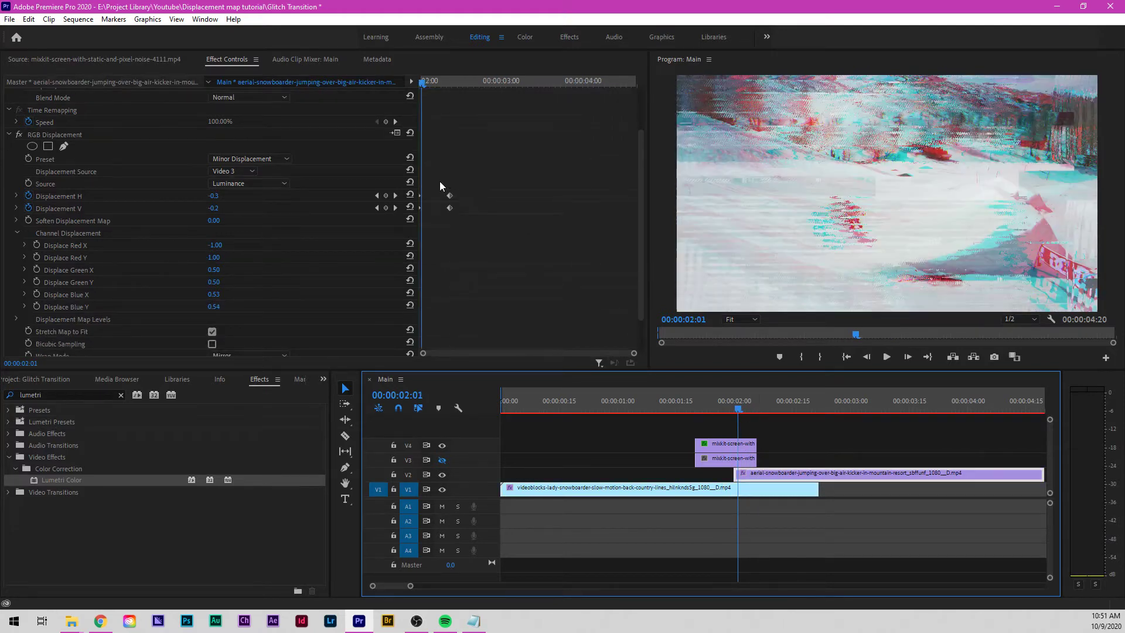
{"action": "left_click_drag", "start_coordinate": [439, 182], "coordinate": [455, 215]}
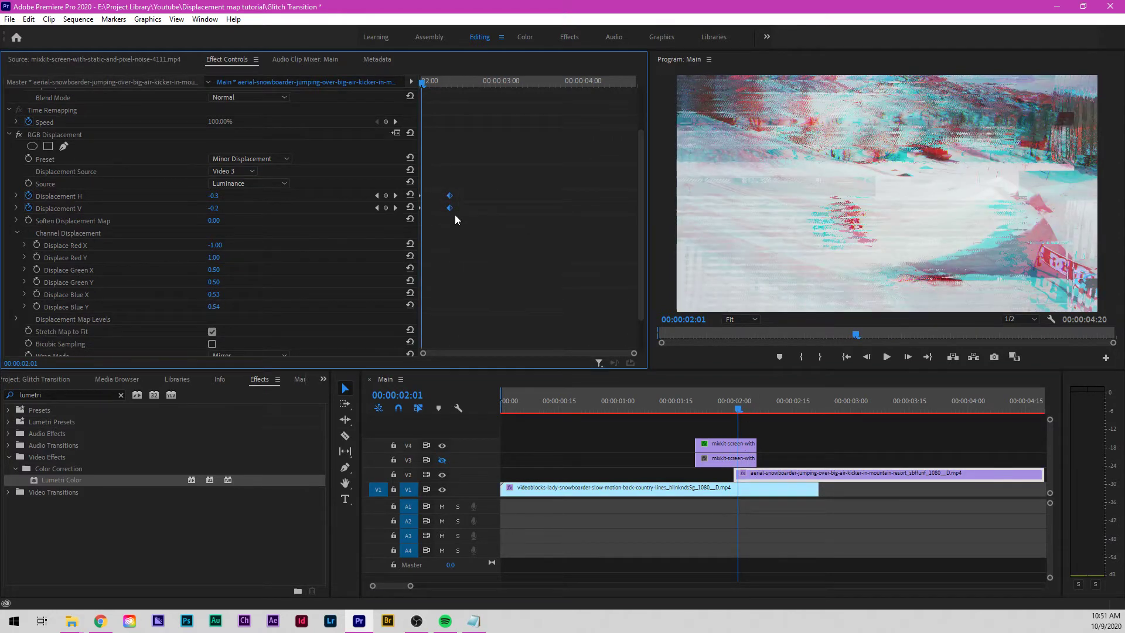
{"action": "left_click", "coordinate": [377, 195]}
- Set Displace Red Y to 0.5 on the aerial snowboarder clip, previewing at 00:00:02:03
{"action": "left_click_drag", "start_coordinate": [733, 404], "coordinate": [747, 402]}
{"action": "left_click", "coordinate": [788, 474]}
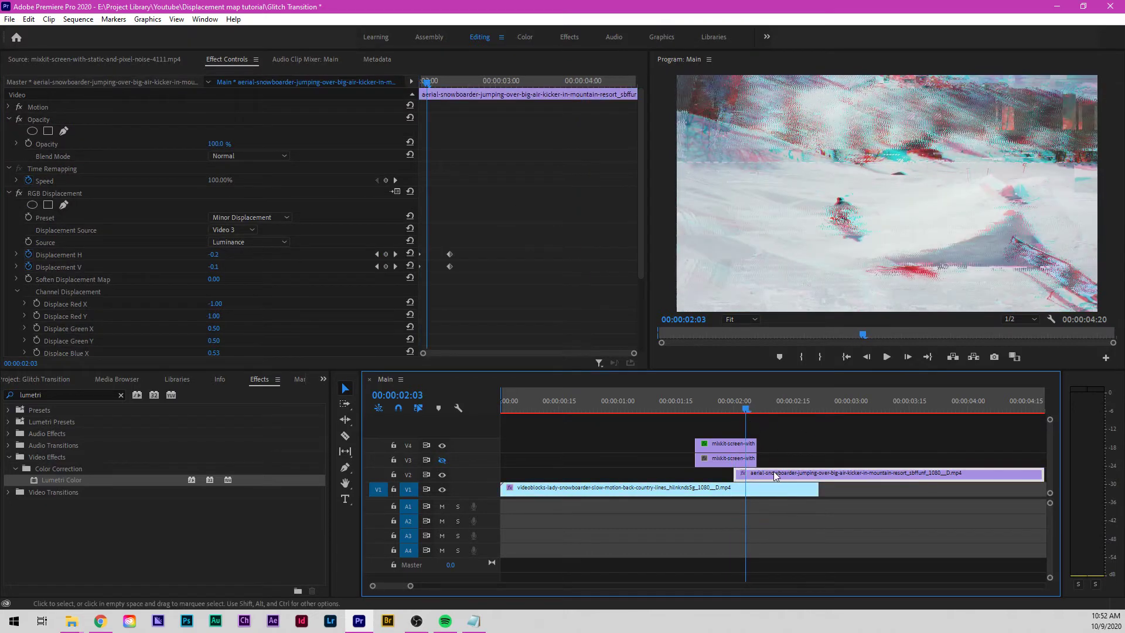
{"action": "scroll", "coordinate": [564, 290], "scroll_direction": "down", "scroll_amount": 2}
{"action": "left_click", "coordinate": [216, 268]}
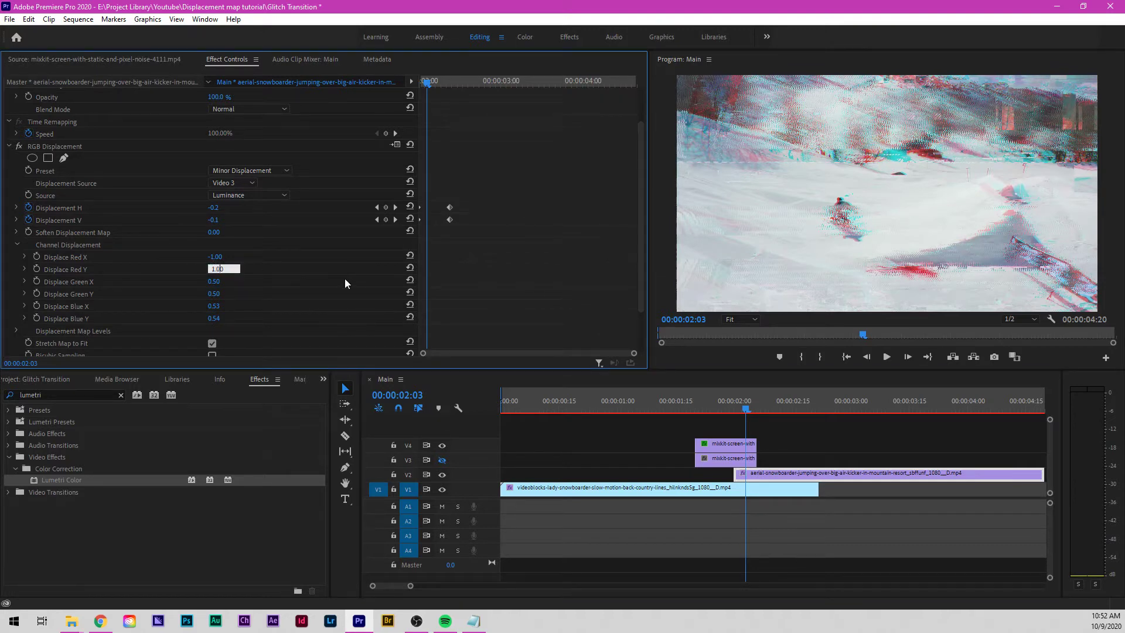
{"action": "key", "text": "BackSpace"}
{"action": "key", "text": "BackSpace"}
{"action": "key", "text": "BackSpace"}
{"action": "type", "text": ".5"}
{"action": "key", "text": "Return"}
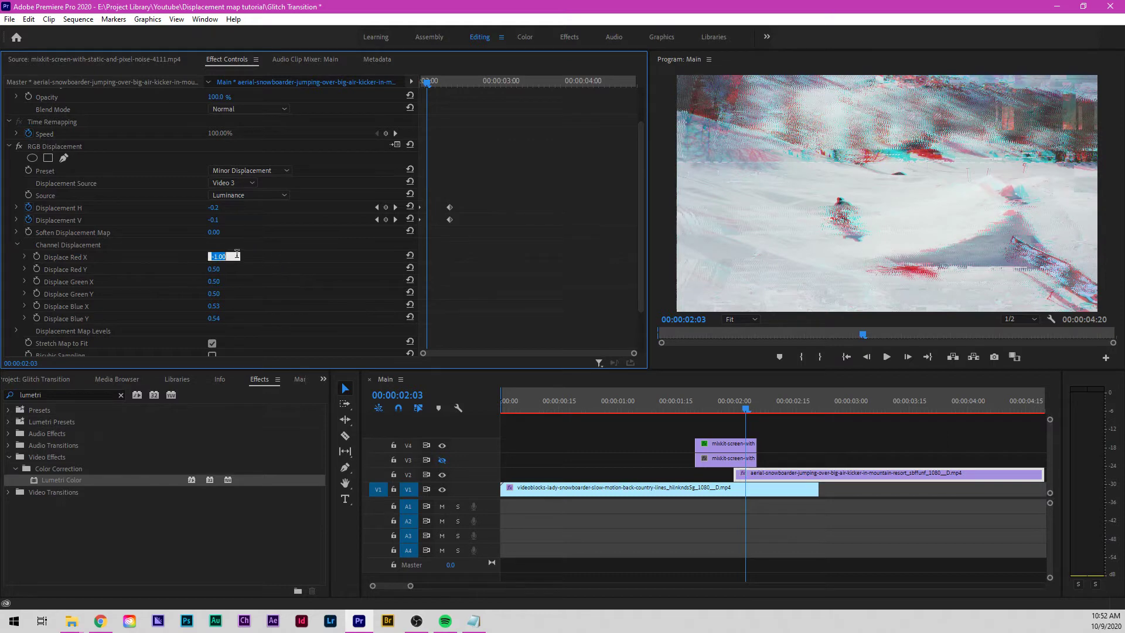
- Try Displace Red X at 0.5 on the aerial snowboarder clip, and settle on 1
{"action": "type", "text": ".5"}
{"action": "key", "text": "Return"}
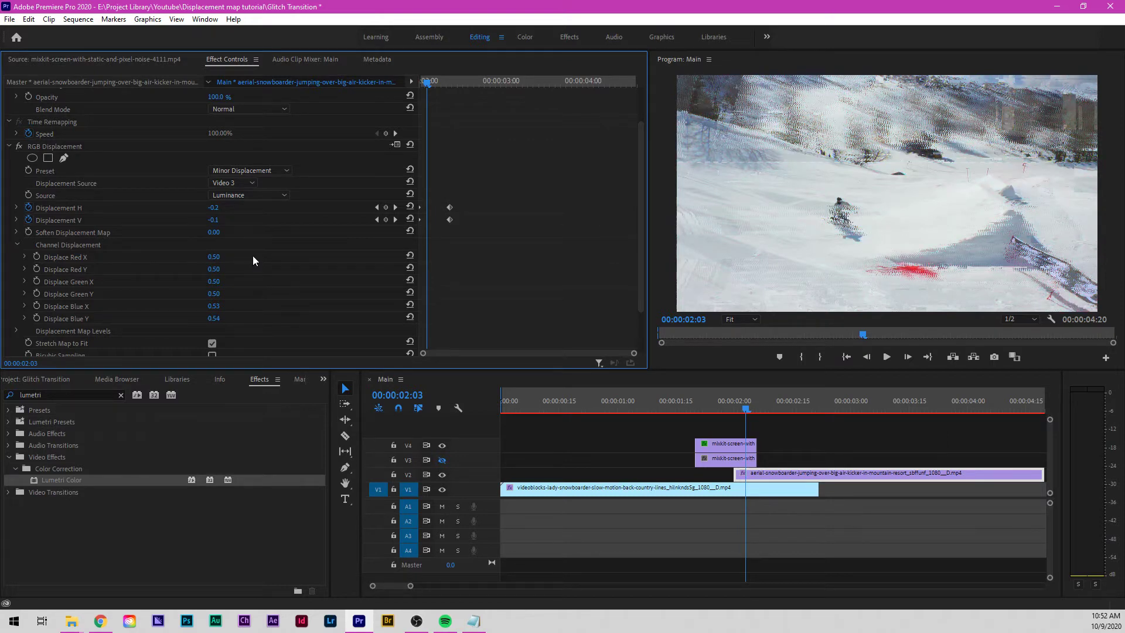
{"action": "type", "text": "1"}
{"action": "key", "text": "Return"}
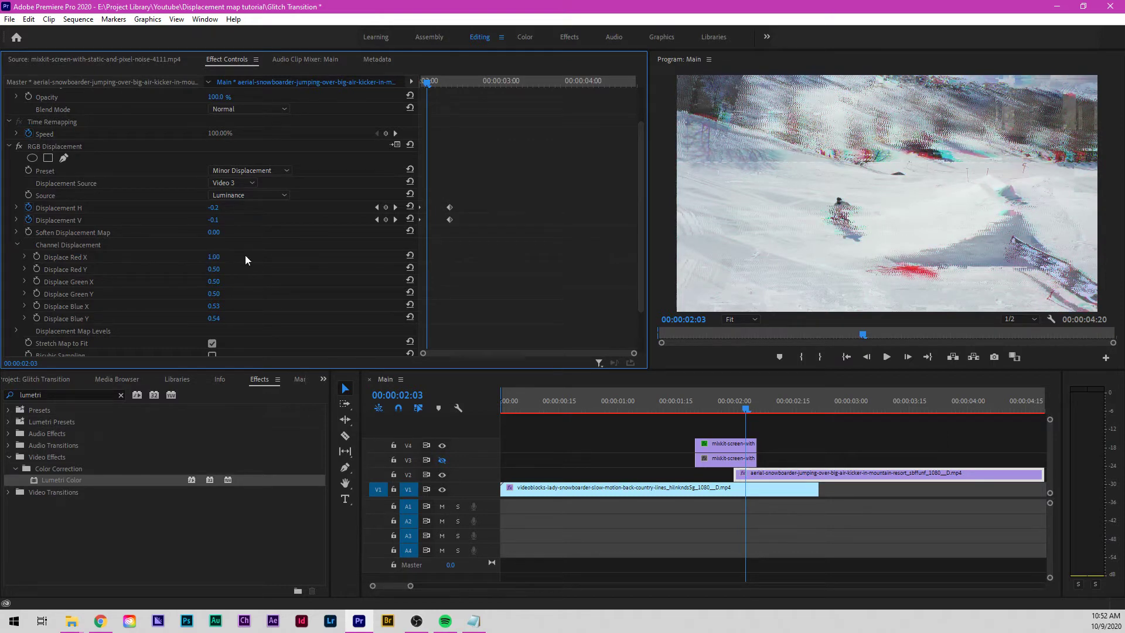
- Replay the transition from just before the noise overlay to check the aerial clip's revised red channel displacement
{"action": "key", "text": "space"}
{"action": "key", "text": "space"}
{"action": "left_click", "coordinate": [683, 404]}
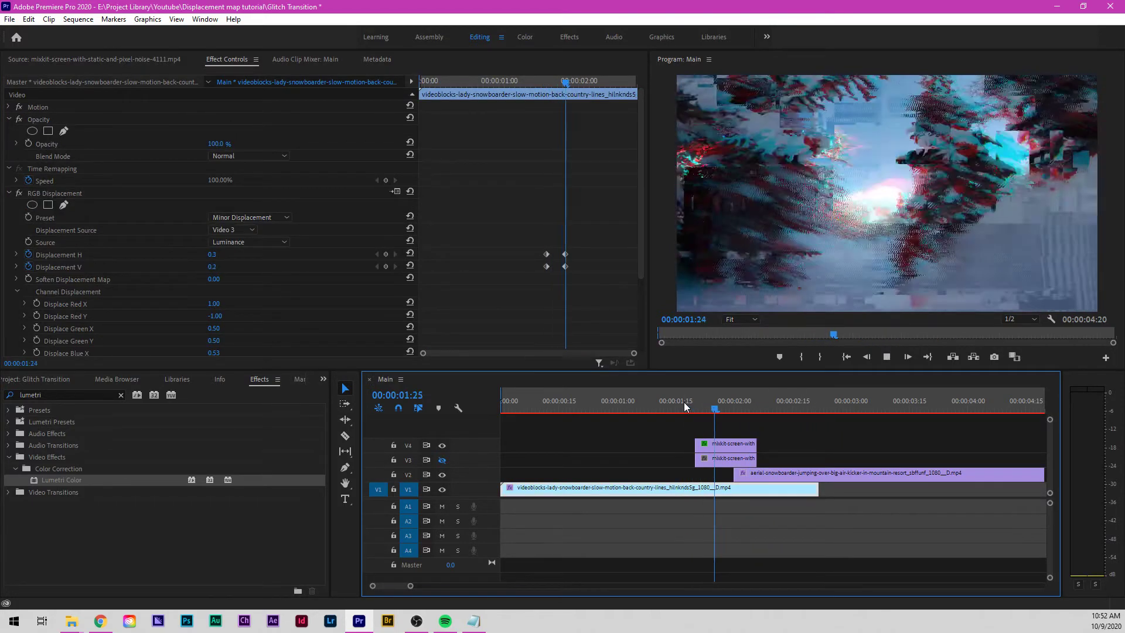
{"action": "key", "text": "space"}
{"action": "left_click", "coordinate": [684, 404]}
{"action": "key", "text": "space"}
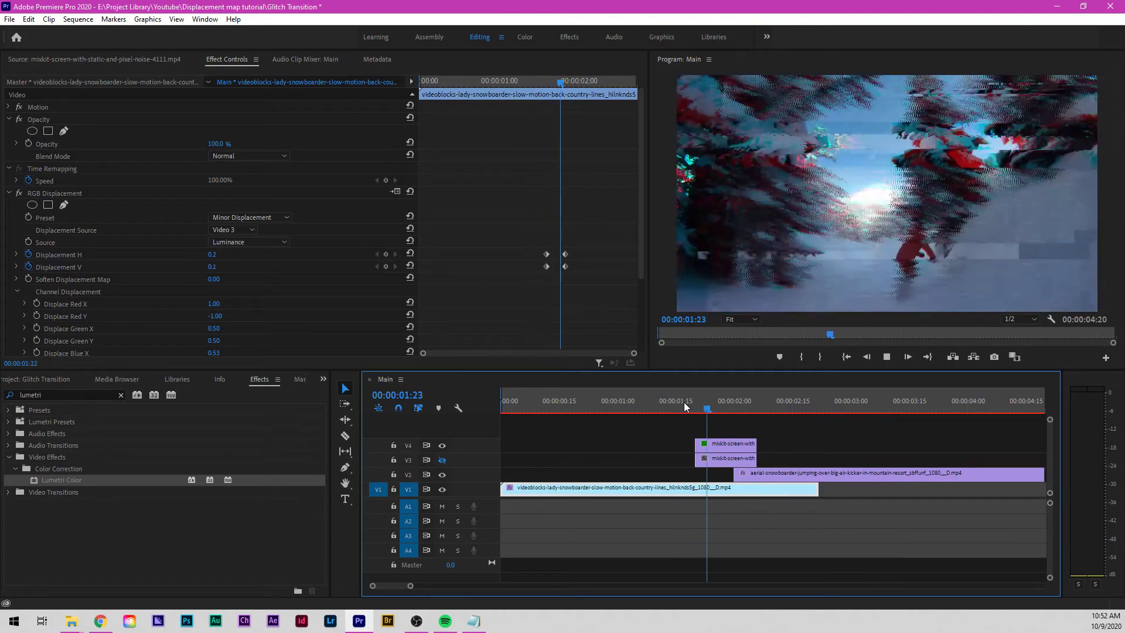
{"action": "key", "text": "space"}
{"action": "left_click", "coordinate": [664, 400]}
{"action": "key", "text": "space"}
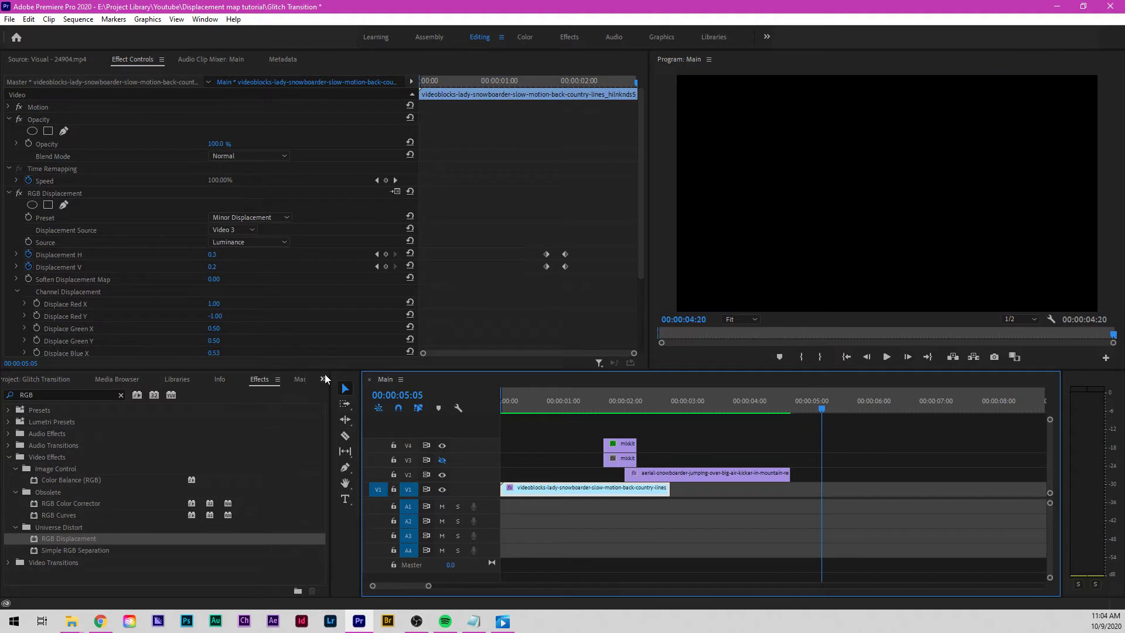
- Add the lady snowboarder clip to V1 and the snowboard selfie clip to V2 after the first transition, overlapping them
{"action": "left_click", "coordinate": [323, 379]}
{"action": "left_click", "coordinate": [353, 437]}
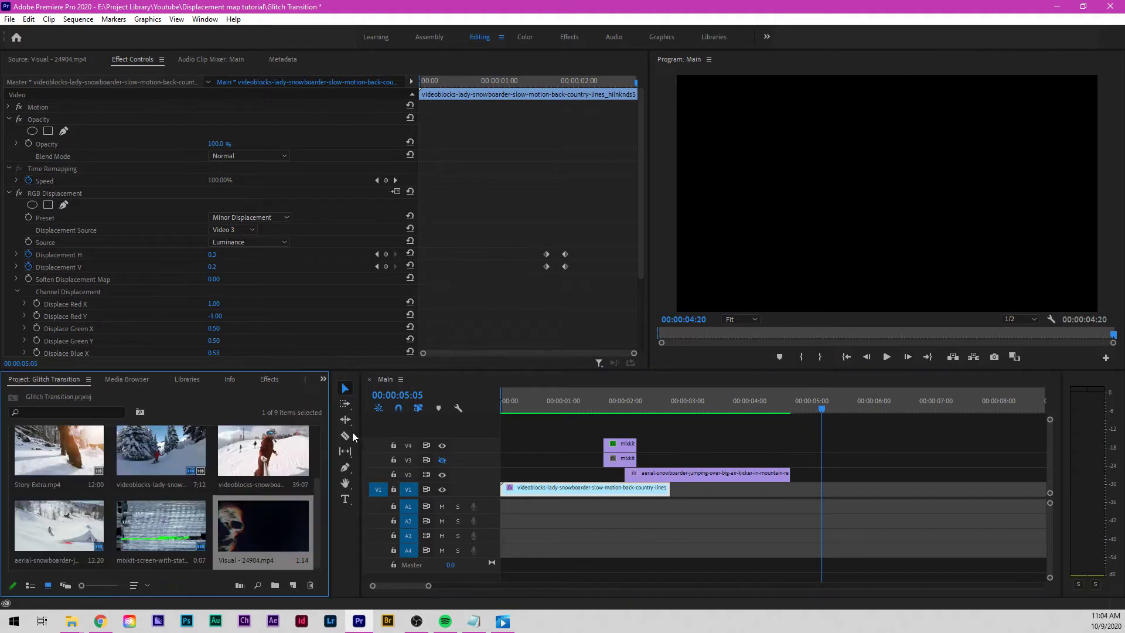
{"action": "left_click_drag", "start_coordinate": [172, 449], "coordinate": [905, 499]}
{"action": "left_click_drag", "start_coordinate": [277, 465], "coordinate": [869, 482]}
- Cut the snowboard selfie clip on V2 shortly after the overlap begins, and delete the remainder
{"action": "key", "text": "c"}
{"action": "left_click", "coordinate": [950, 474]}
{"action": "key", "text": "v"}
{"action": "left_click", "coordinate": [970, 471]}
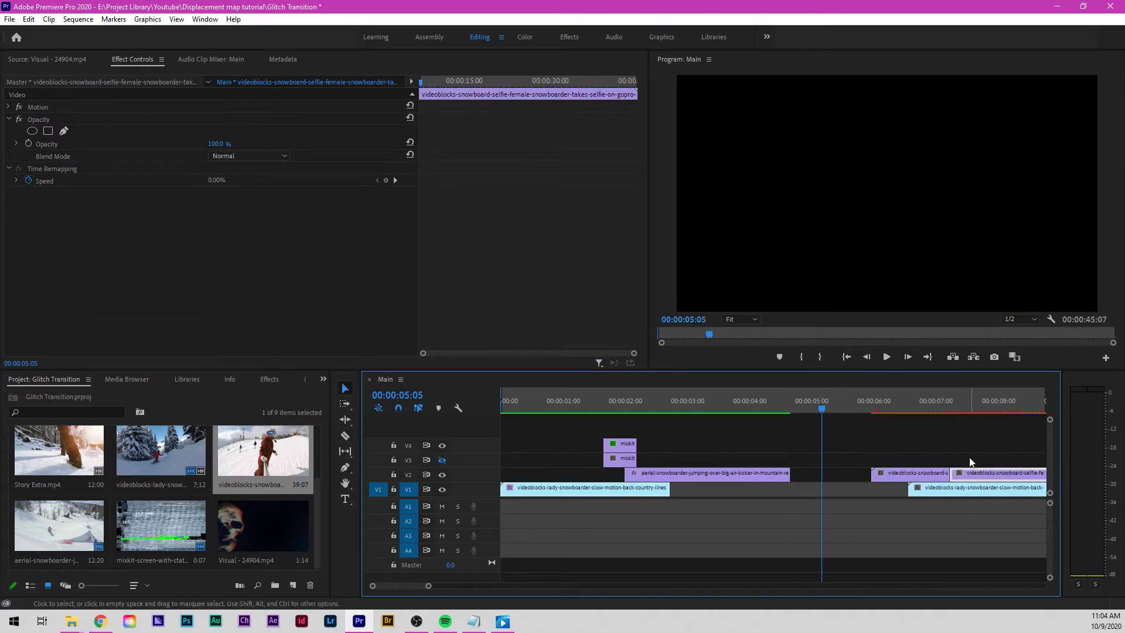
{"action": "key", "text": "Delete"}
- Cut the second lady snowboarder clip on V1 at 00:00:08:06 and delete everything after the cut
{"action": "left_click", "coordinate": [905, 405]}
{"action": "left_click_drag", "start_coordinate": [907, 405], "coordinate": [1011, 402]}
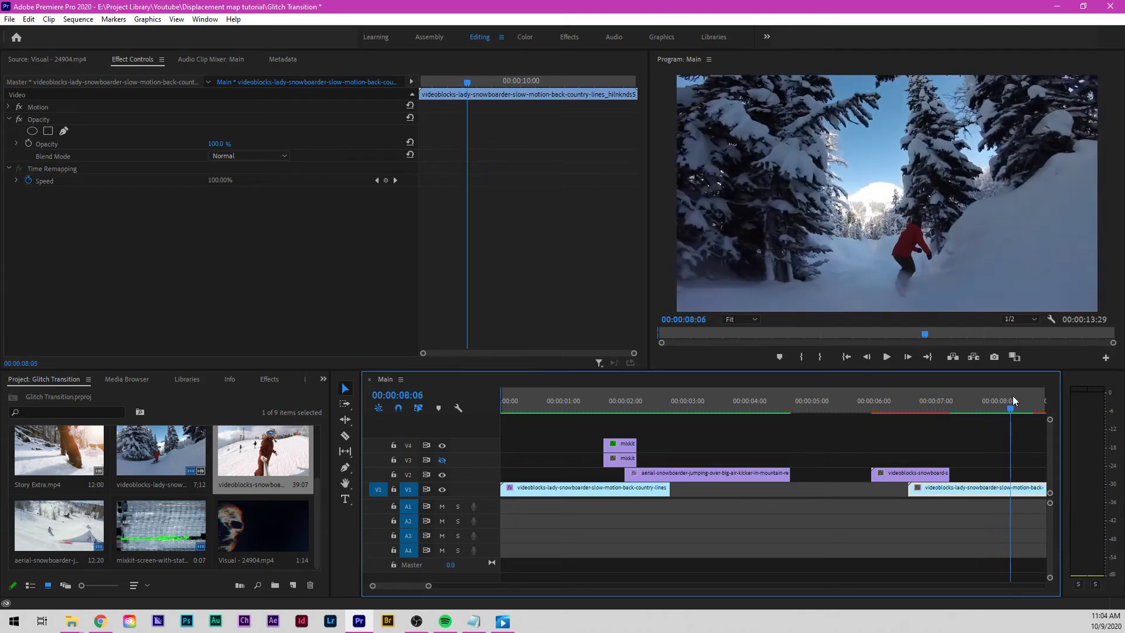
{"action": "key", "text": "c"}
{"action": "left_click", "coordinate": [1011, 487]}
{"action": "key", "text": "v"}
{"action": "left_click", "coordinate": [1022, 487]}
{"action": "key", "text": "Delete"}
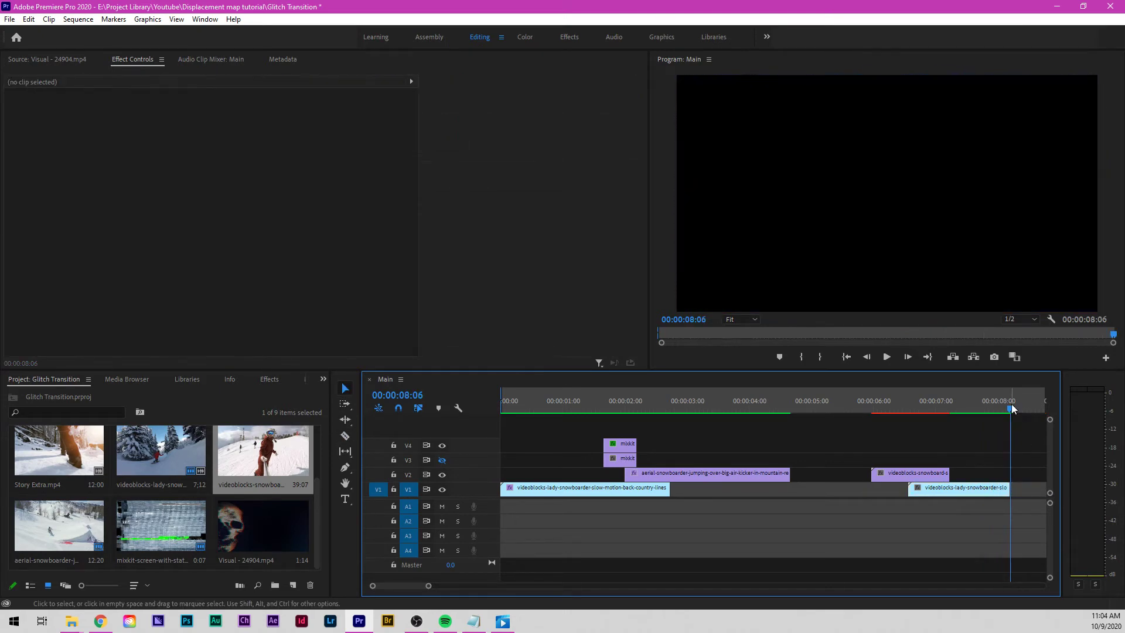
- Extend the out point of Visual - 24904.mp4 to 00:00:02:18 and place the clip on V3 at about 00:00:06:24
{"action": "left_click", "coordinate": [925, 407]}
{"action": "left_click", "coordinate": [237, 523]}
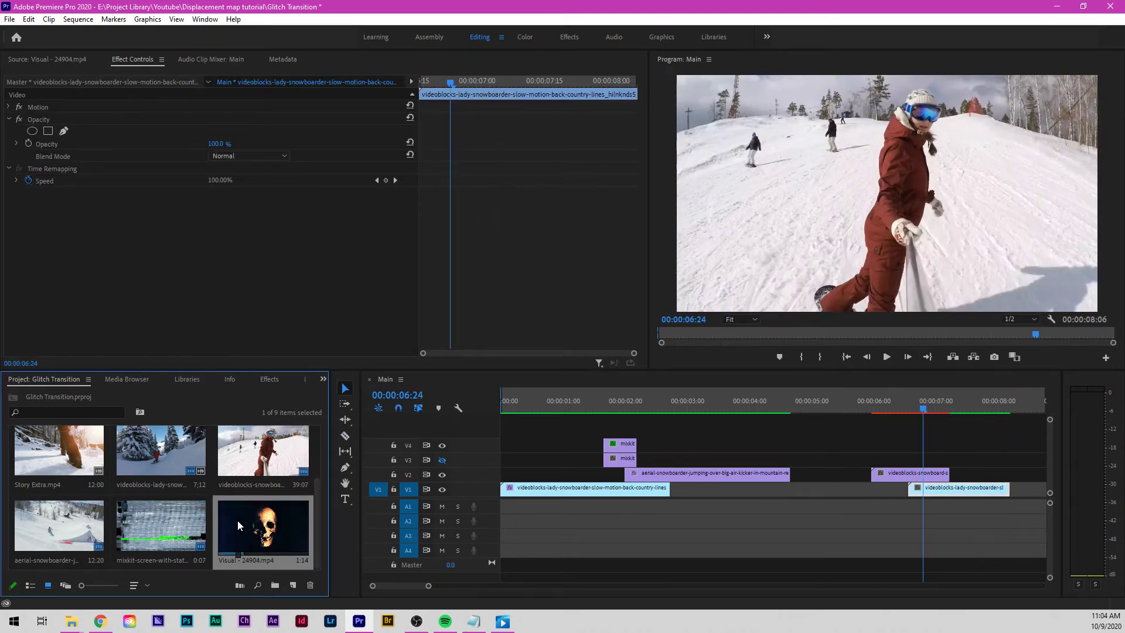
{"action": "double_click", "coordinate": [239, 523]}
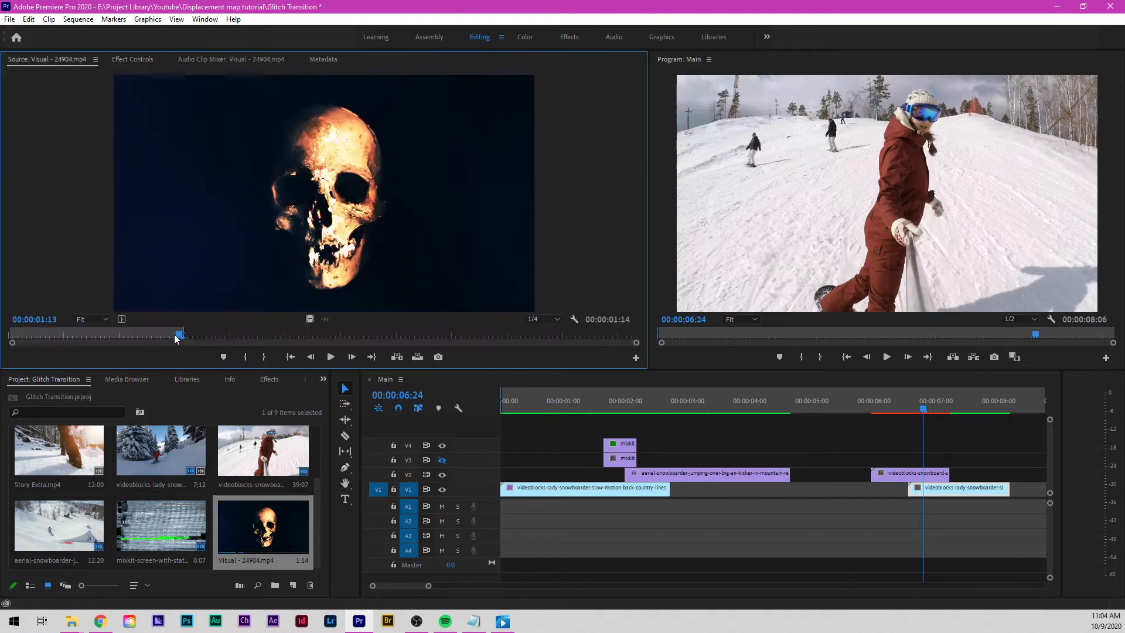
{"action": "left_click_drag", "start_coordinate": [176, 338], "coordinate": [922, 461]}
{"action": "right_click", "coordinate": [305, 228]}
{"action": "left_click", "coordinate": [374, 204]}
- Apply the RGB Displacement effect to the snowboard selfie clip on V2 and show its effect settings
{"action": "mouse_move", "coordinate": [924, 412]}
{"action": "left_mouse_down"}
{"action": "mouse_move", "coordinate": [905, 412]}
{"action": "mouse_move", "coordinate": [940, 412]}
{"action": "mouse_move", "coordinate": [902, 412]}
{"action": "left_mouse_up"}
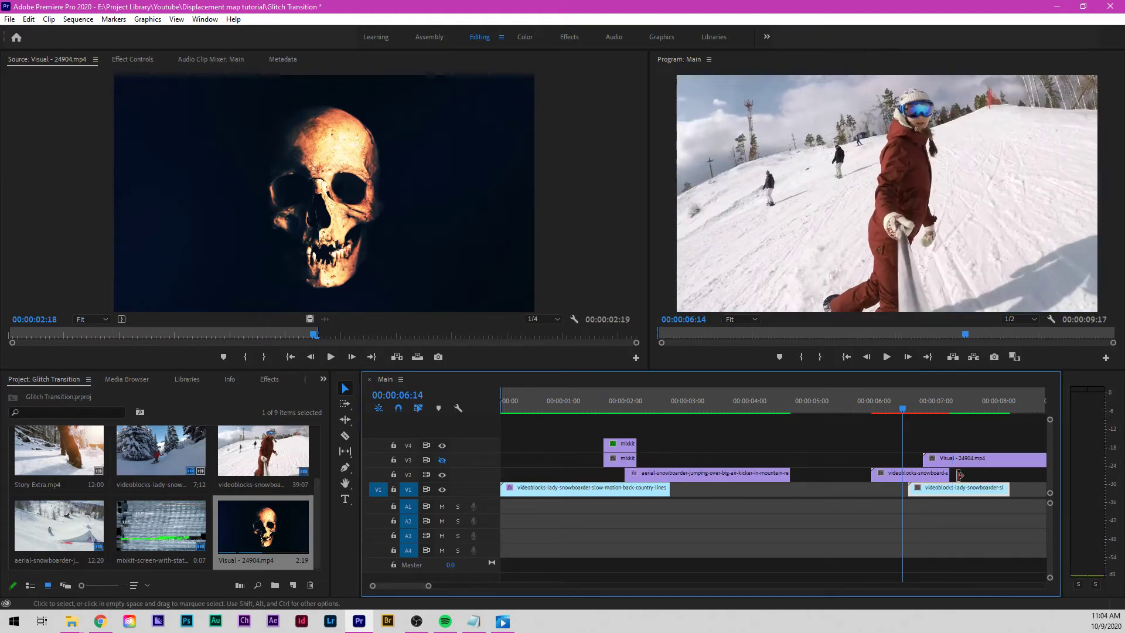
{"action": "left_click", "coordinate": [896, 477]}
{"action": "left_click", "coordinate": [269, 379]}
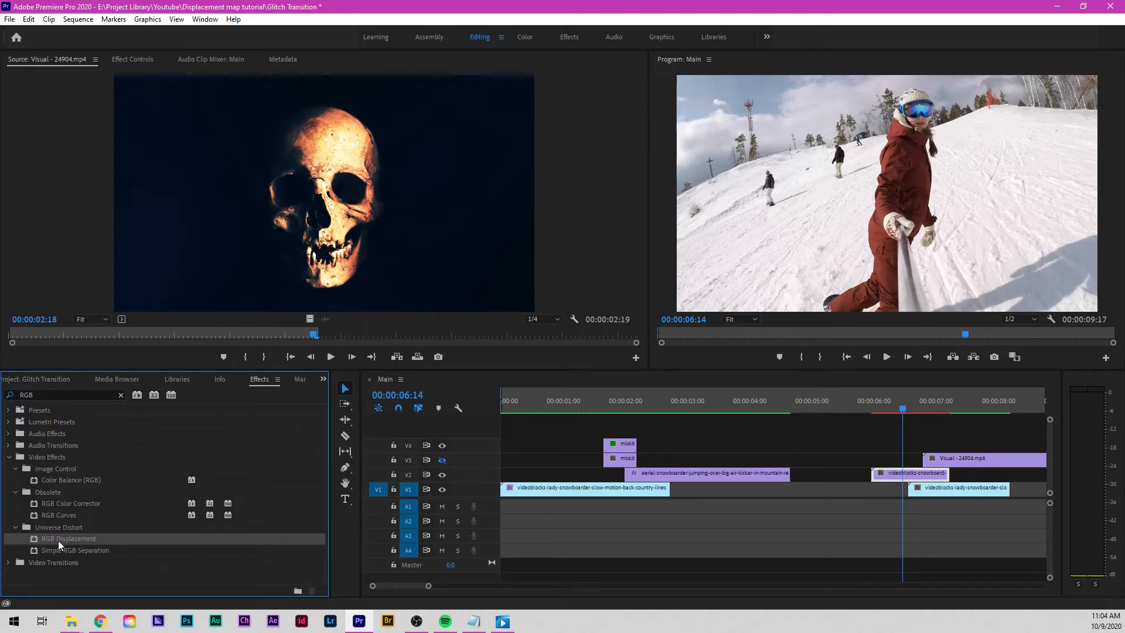
{"action": "left_click_drag", "start_coordinate": [58, 540], "coordinate": [905, 483]}
{"action": "left_click", "coordinate": [133, 59]}
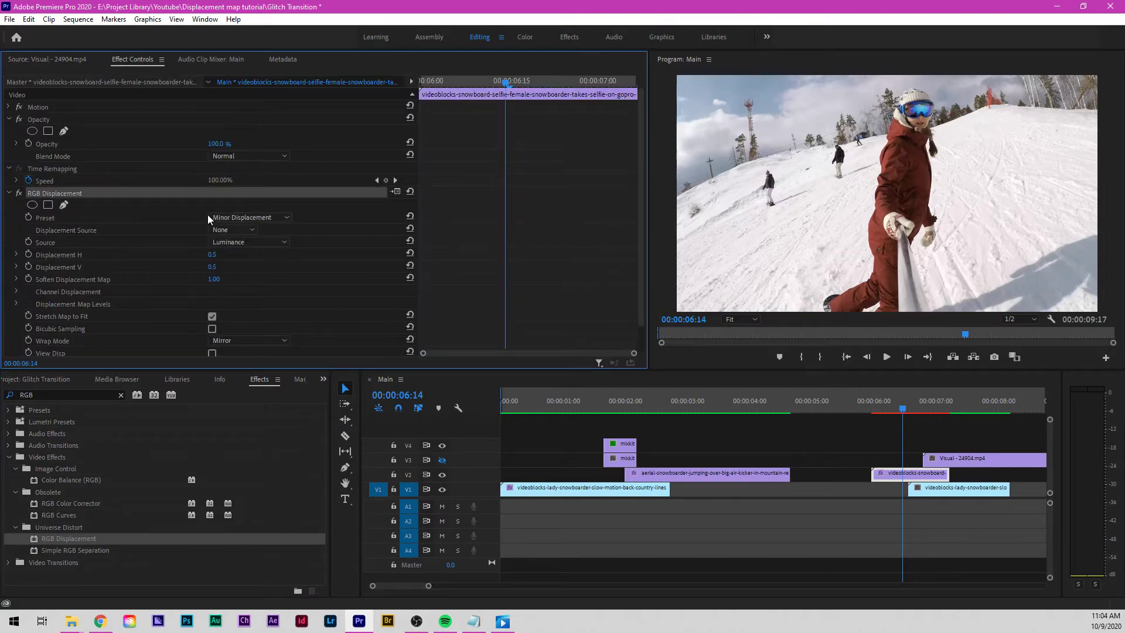
- Keep the Minor Displacement preset on the selfie clip and set its Displacement Source to Video 3
{"action": "left_click", "coordinate": [244, 216]}
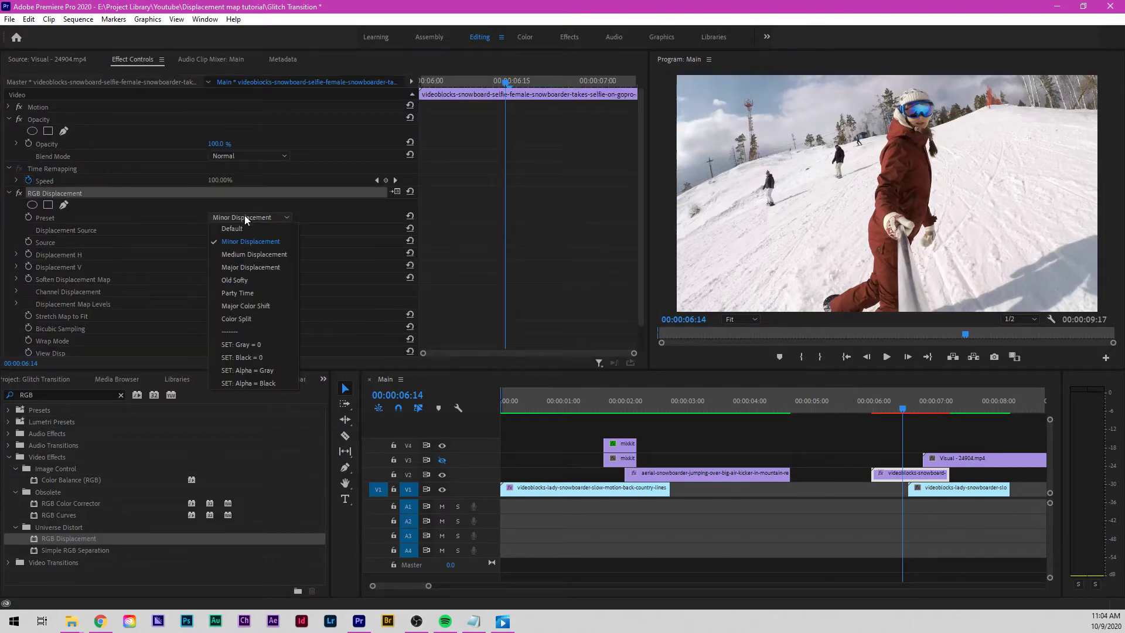
{"action": "left_click", "coordinate": [242, 207]}
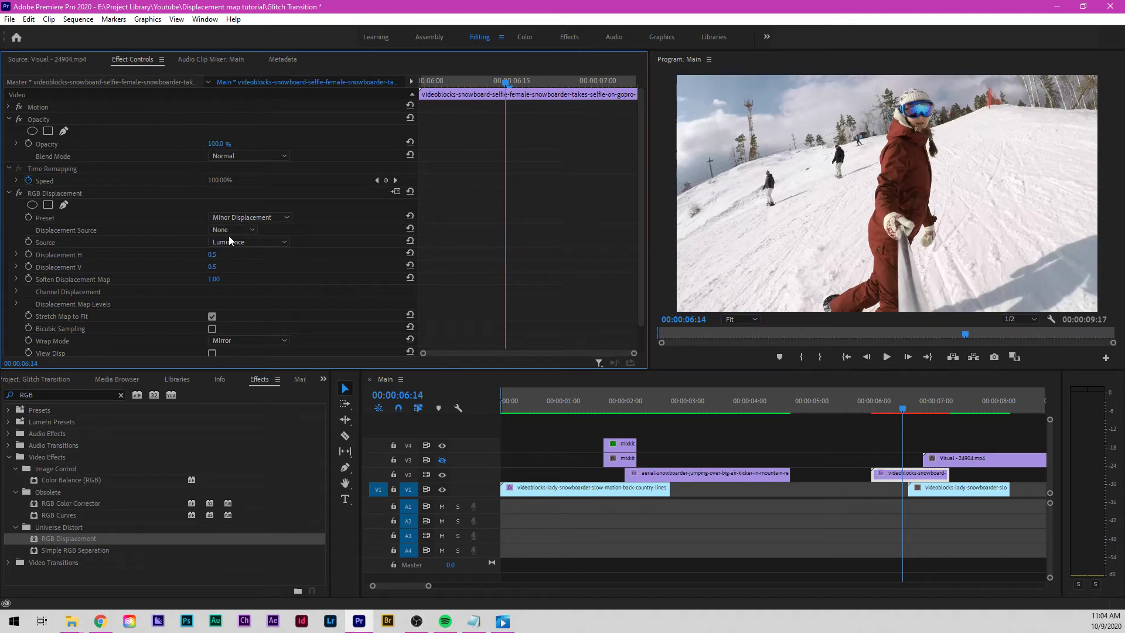
{"action": "left_click", "coordinate": [230, 230]}
{"action": "left_click", "coordinate": [235, 270]}
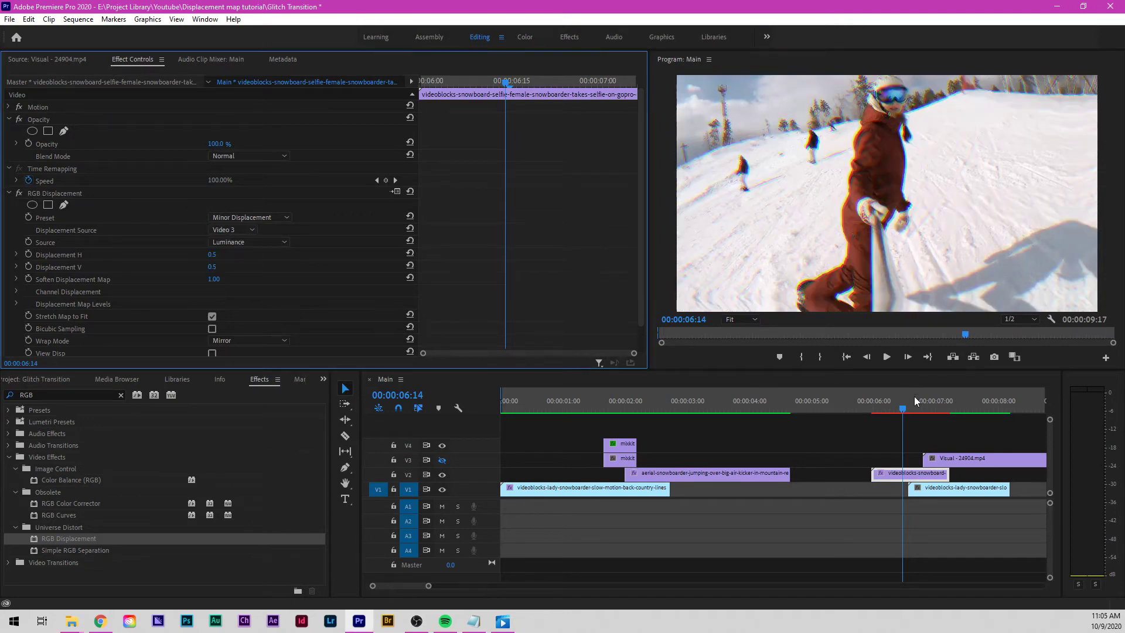
- Play the second transition to review how the skull footage displaces the selfie clip
{"action": "key", "text": "space"}
{"action": "key", "text": "space"}
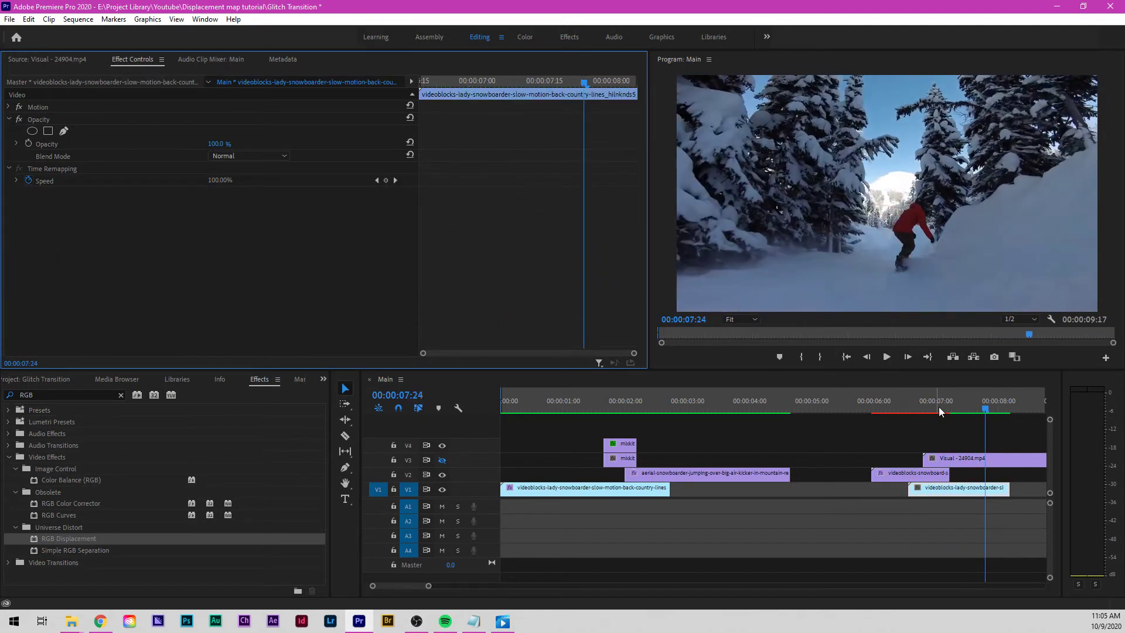
{"action": "mouse_move", "coordinate": [939, 406]}
{"action": "left_mouse_down"}
{"action": "mouse_move", "coordinate": [906, 399]}
{"action": "mouse_move", "coordinate": [921, 400]}
{"action": "left_mouse_up"}
{"action": "key", "text": "space"}
{"action": "key", "text": "space"}
- Copy the RGB Displacement effect from the selfie clip to the second lady snowboarder clip and play the result
{"action": "left_click", "coordinate": [899, 472]}
{"action": "left_click", "coordinate": [54, 195]}
{"action": "key", "text": "ctrl+c"}
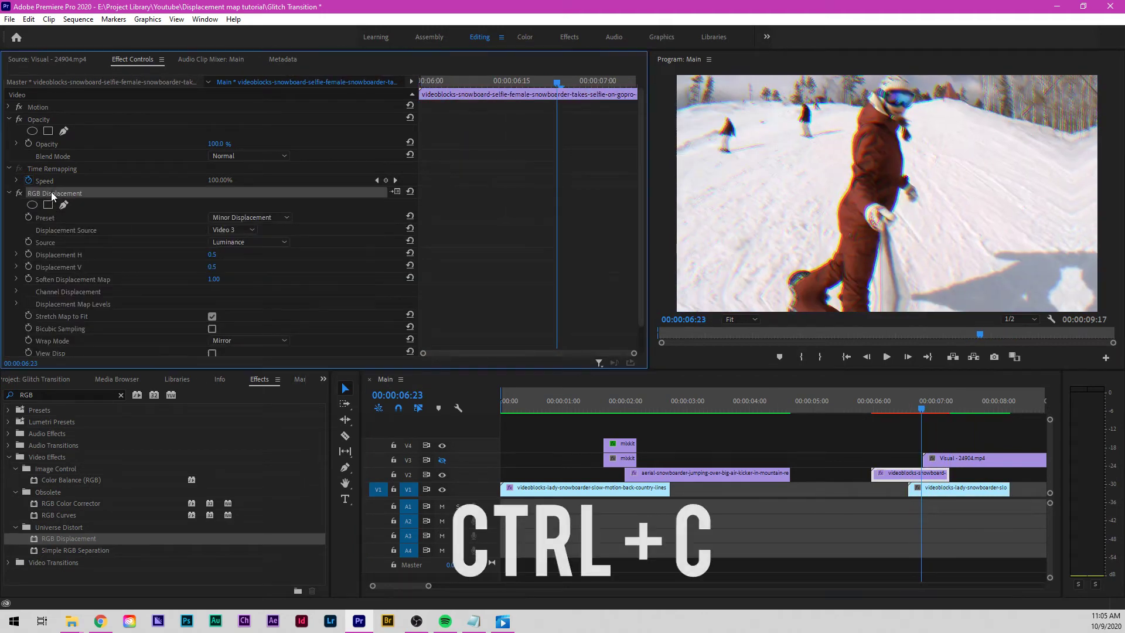
{"action": "left_click", "coordinate": [951, 490]}
{"action": "key", "text": "ctrl+v"}
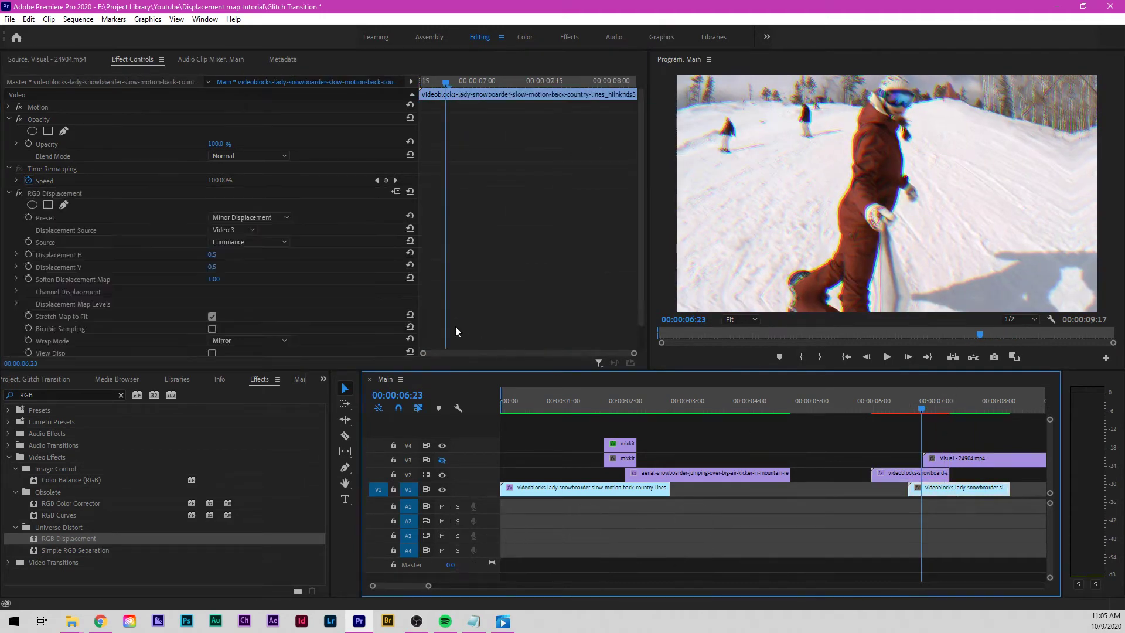
{"action": "key", "text": "space"}
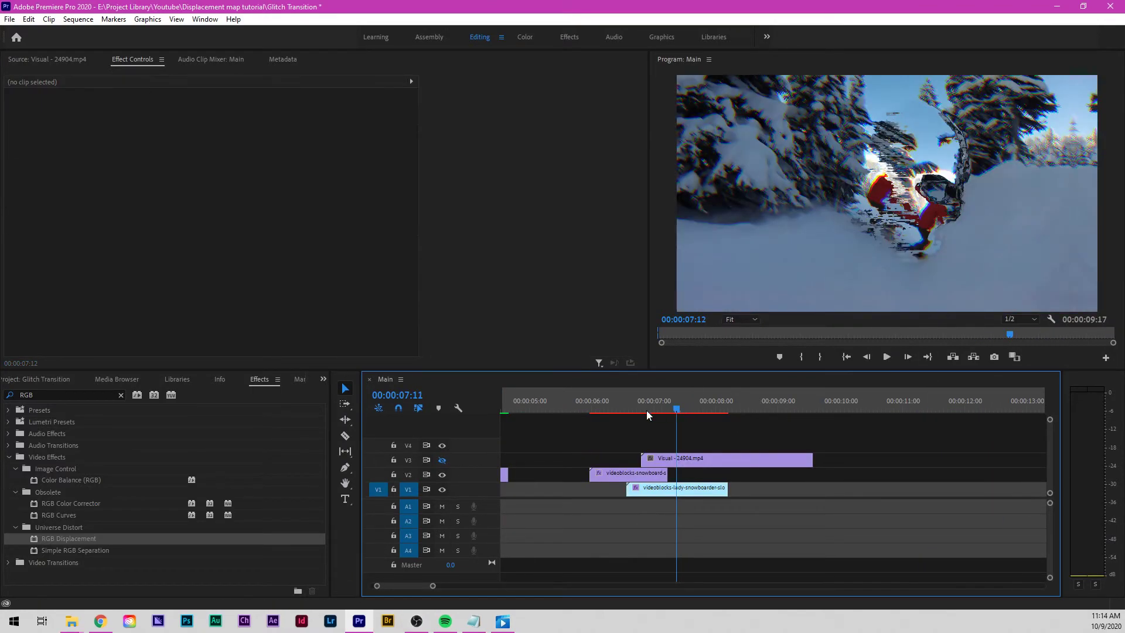
- Duplicate the Visual - 24904.mp4 skull clip from V3 onto V4, directly above the original
{"action": "left_click_drag", "start_coordinate": [633, 413], "coordinate": [652, 413]}
{"action": "left_click", "coordinate": [676, 466]}
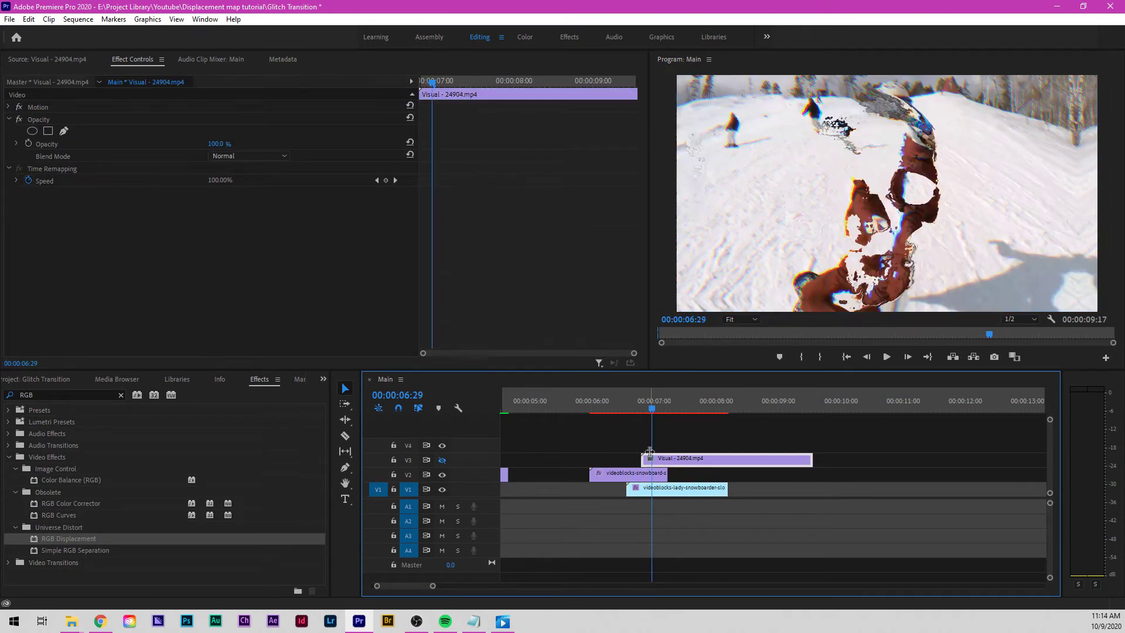
{"action": "left_click_drag", "start_coordinate": [654, 452], "coordinate": [660, 445], "text": "alt"}
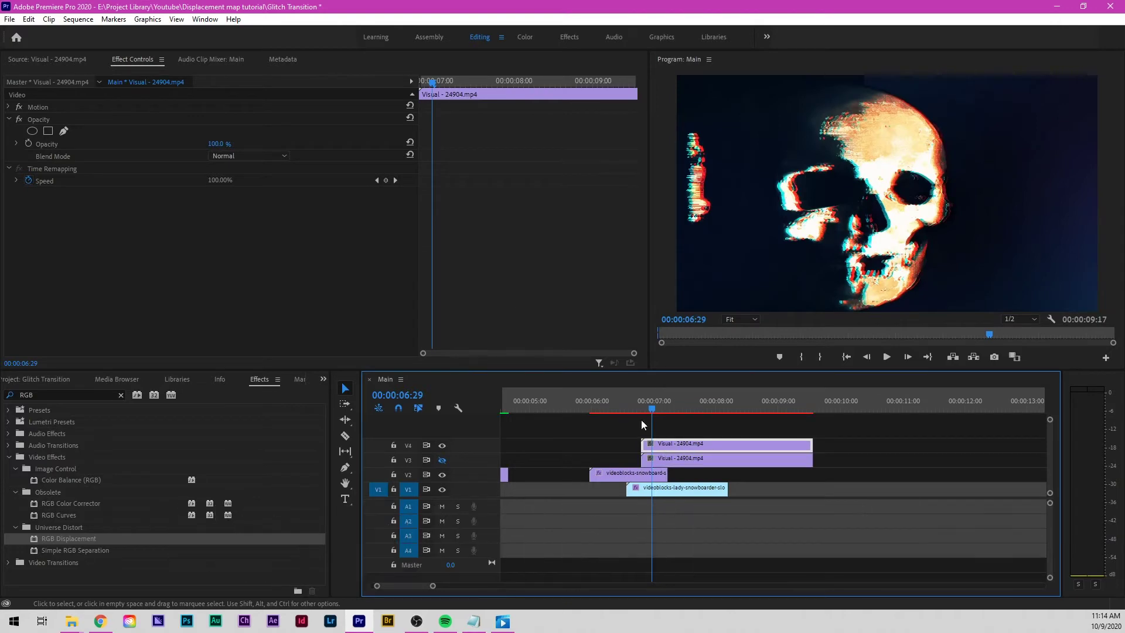
- Set the V4 skull copy's blend mode to Screen and its opacity to 20%
{"action": "left_click", "coordinate": [252, 156]}
{"action": "left_click", "coordinate": [231, 275]}
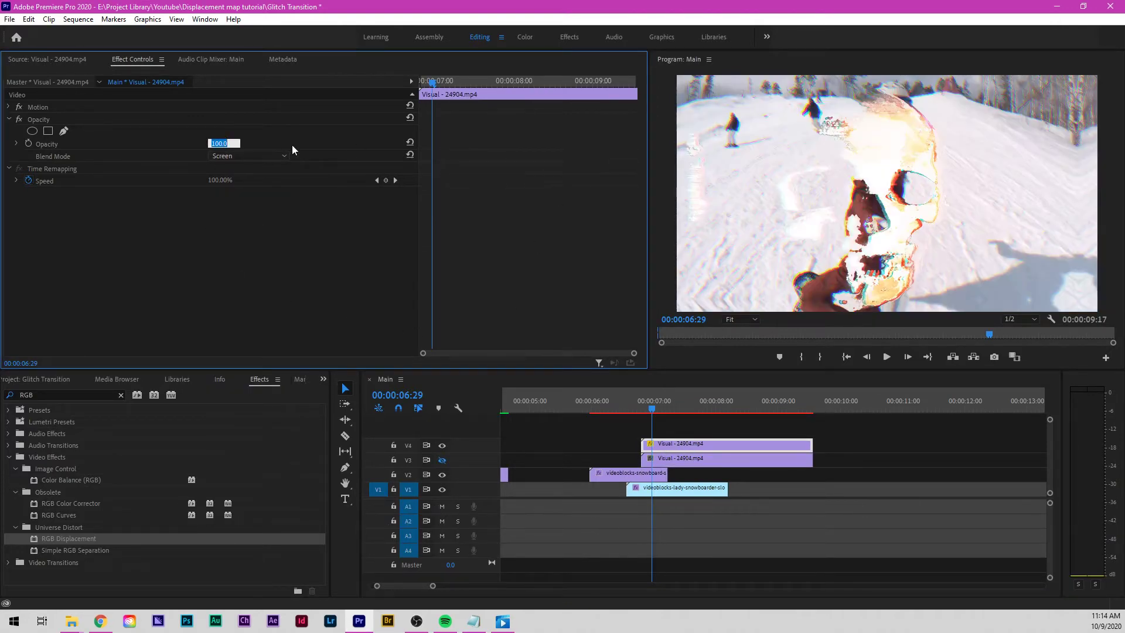
{"action": "type", "text": "20"}
{"action": "key", "text": "Return"}
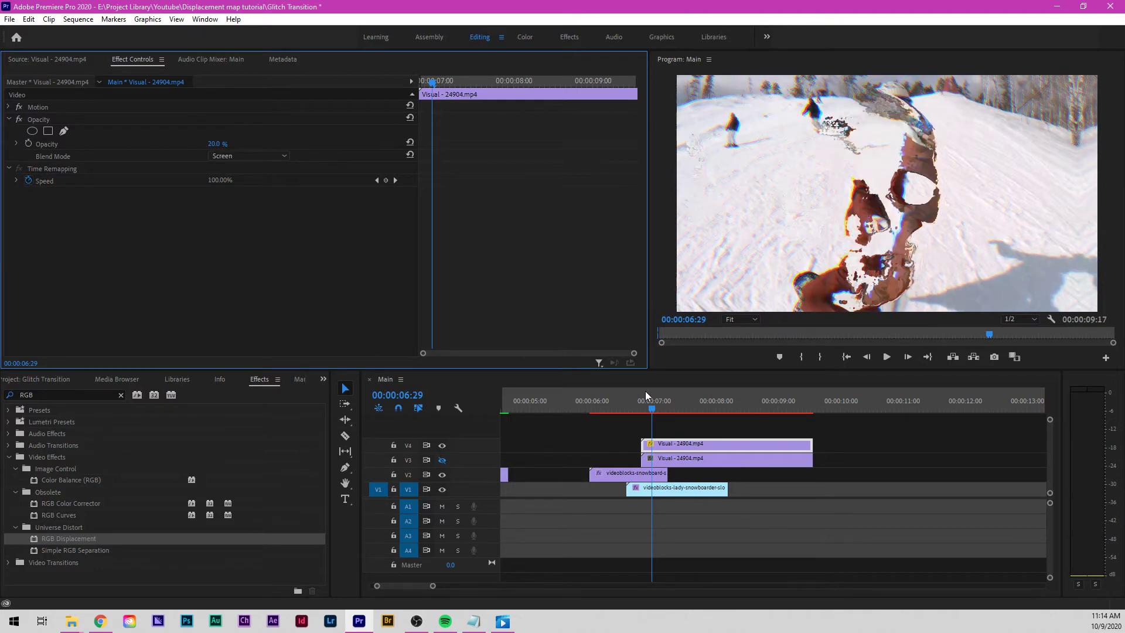
- Play the second transition to review the faint skull overlay over the displaced clips
{"action": "mouse_move", "coordinate": [651, 406]}
{"action": "left_mouse_down"}
{"action": "mouse_move", "coordinate": [636, 404]}
{"action": "mouse_move", "coordinate": [681, 397]}
{"action": "mouse_move", "coordinate": [642, 401]}
{"action": "left_mouse_up"}
{"action": "key", "text": "space"}
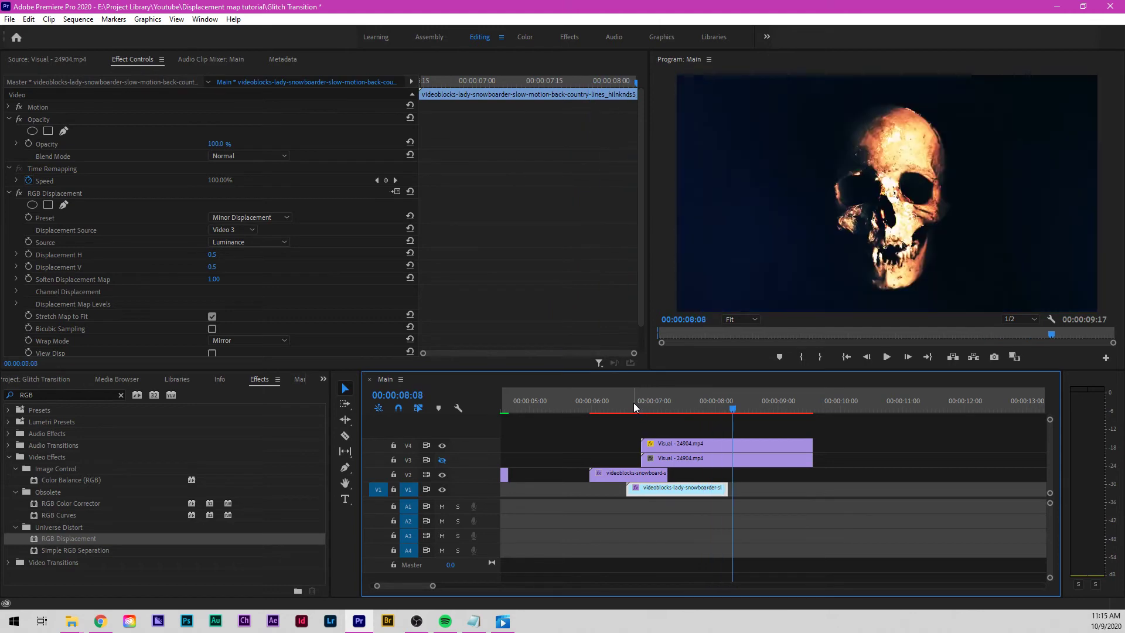
{"action": "left_click", "coordinate": [637, 405]}
{"action": "key", "text": "space"}
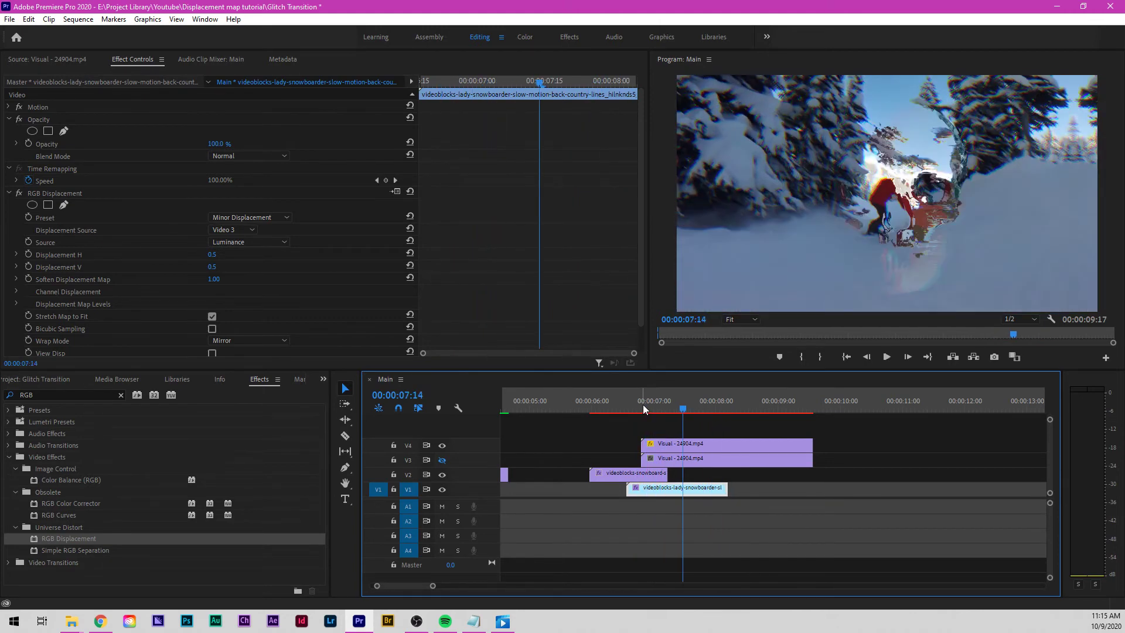
- Keyframe the V4 skull overlay's opacity to fade from 20% at 00:00:07:14 to 0% at 00:00:07:25
{"action": "left_click", "coordinate": [689, 445]}
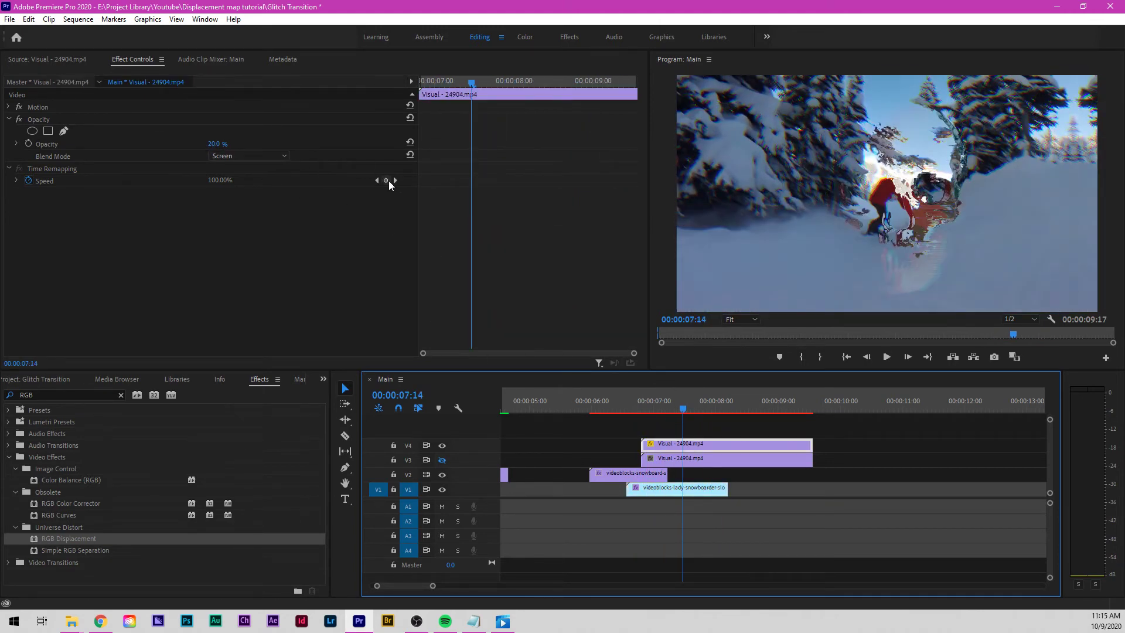
{"action": "left_click", "coordinate": [28, 143]}
{"action": "key", "text": "space"}
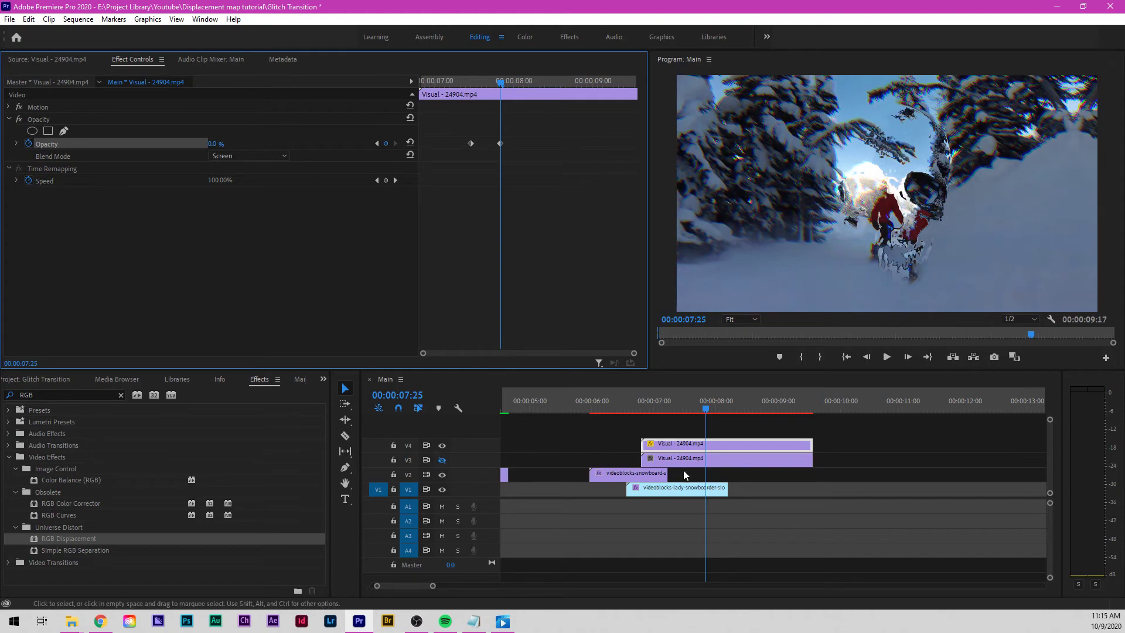
- Replay the second transition to check the fade-out of the skull overlay
{"action": "left_click_drag", "start_coordinate": [709, 412], "coordinate": [637, 410]}
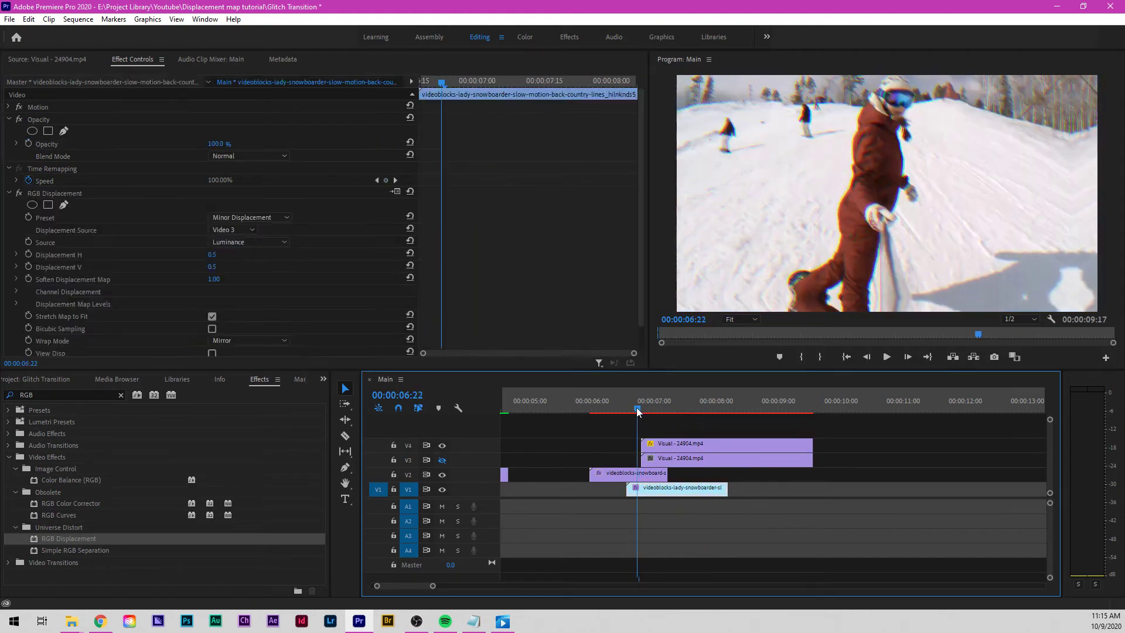
{"action": "key", "text": "space"}
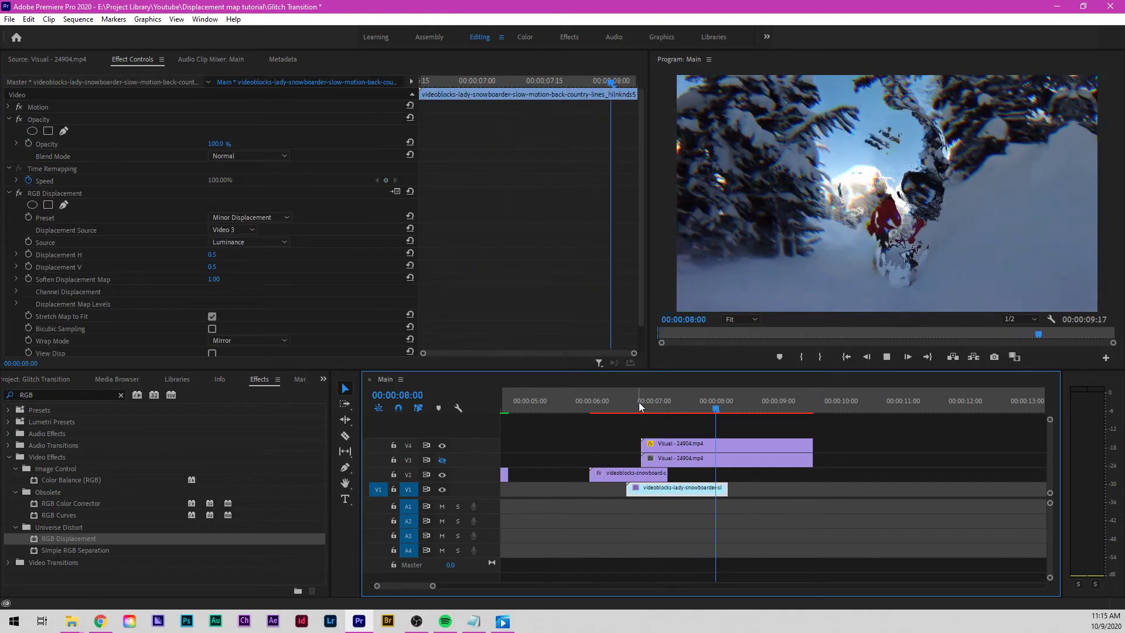
{"action": "key", "text": "space"}
{"action": "left_click_drag", "start_coordinate": [707, 409], "coordinate": [635, 407]}
{"action": "key", "text": "space"}
{"action": "key", "text": "space"}
{"action": "key", "text": "space"}
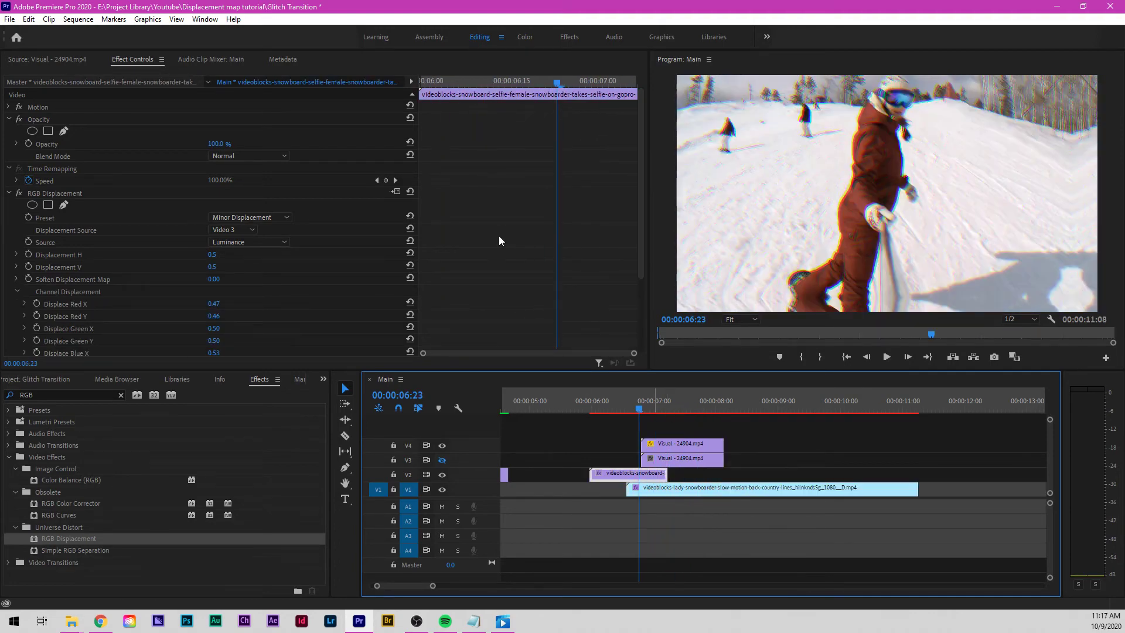
- Set the selfie clip's Displacement H and V to 0 at 00:00:06:21 and start keyframing Displacement H there
{"action": "scroll", "coordinate": [498, 241], "scroll_direction": "down", "scroll_amount": 3}
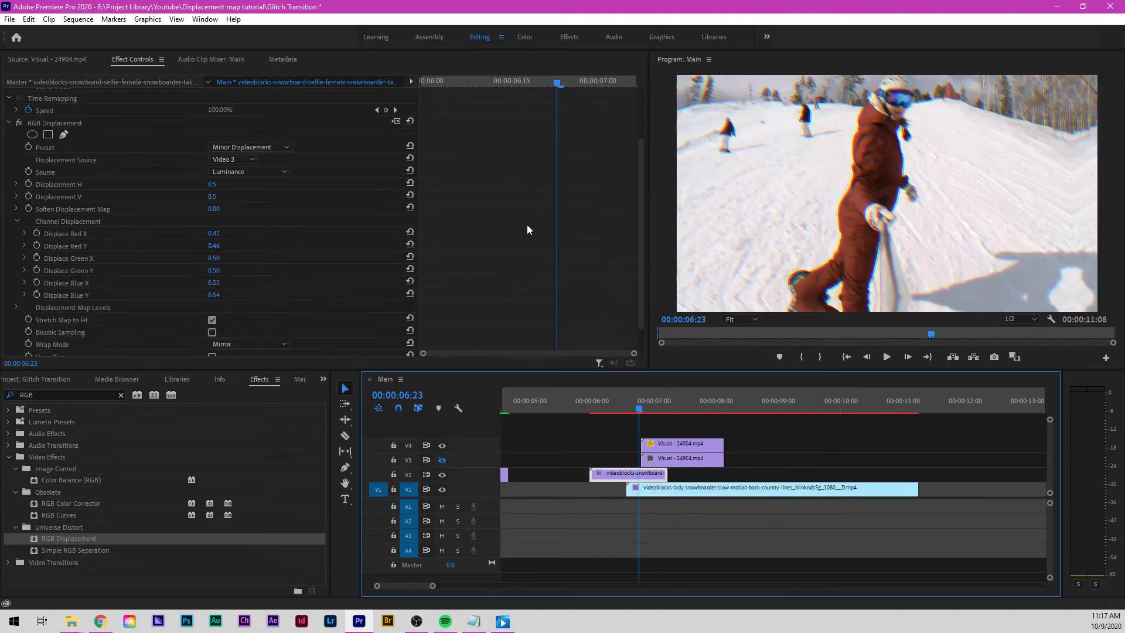
{"action": "scroll", "coordinate": [527, 223], "scroll_direction": "up", "scroll_amount": 1}
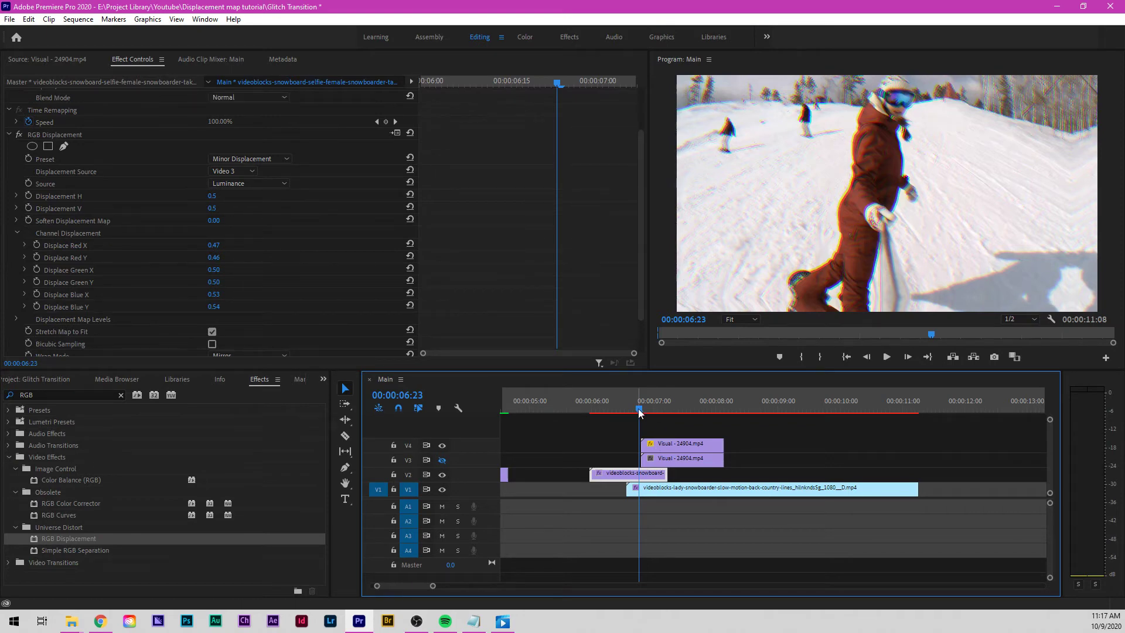
{"action": "mouse_move", "coordinate": [638, 409]}
{"action": "left_mouse_down"}
{"action": "mouse_move", "coordinate": [617, 409]}
{"action": "mouse_move", "coordinate": [638, 413]}
{"action": "left_mouse_up"}
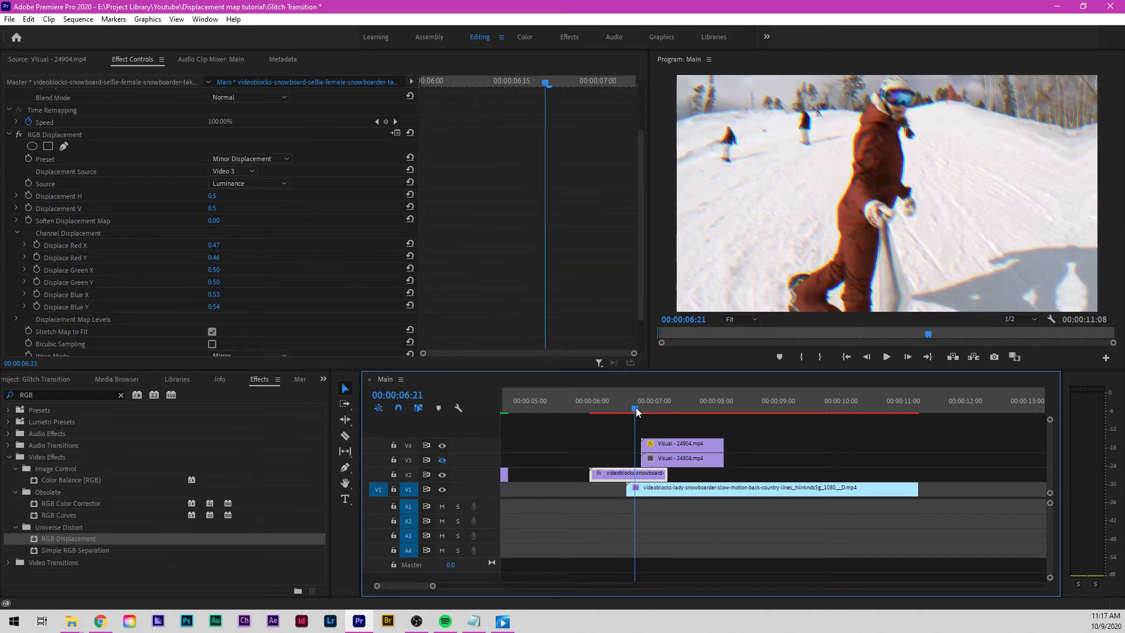
{"action": "left_click", "coordinate": [224, 194]}
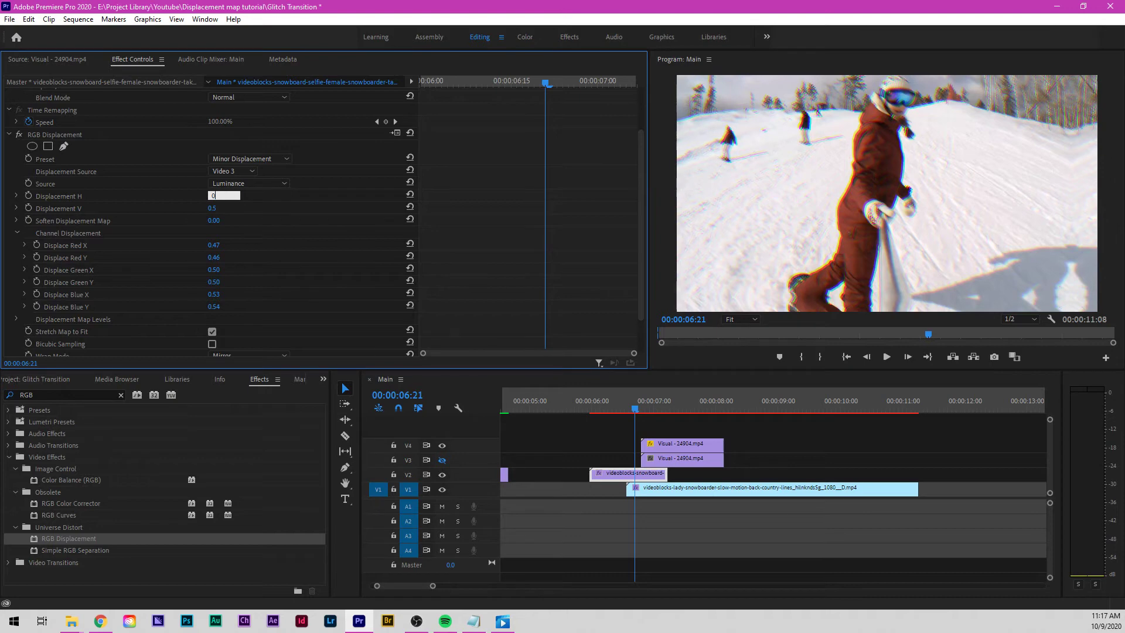
{"action": "left_click", "coordinate": [216, 209]}
{"action": "type", "text": "0"}
{"action": "key", "text": "Return"}
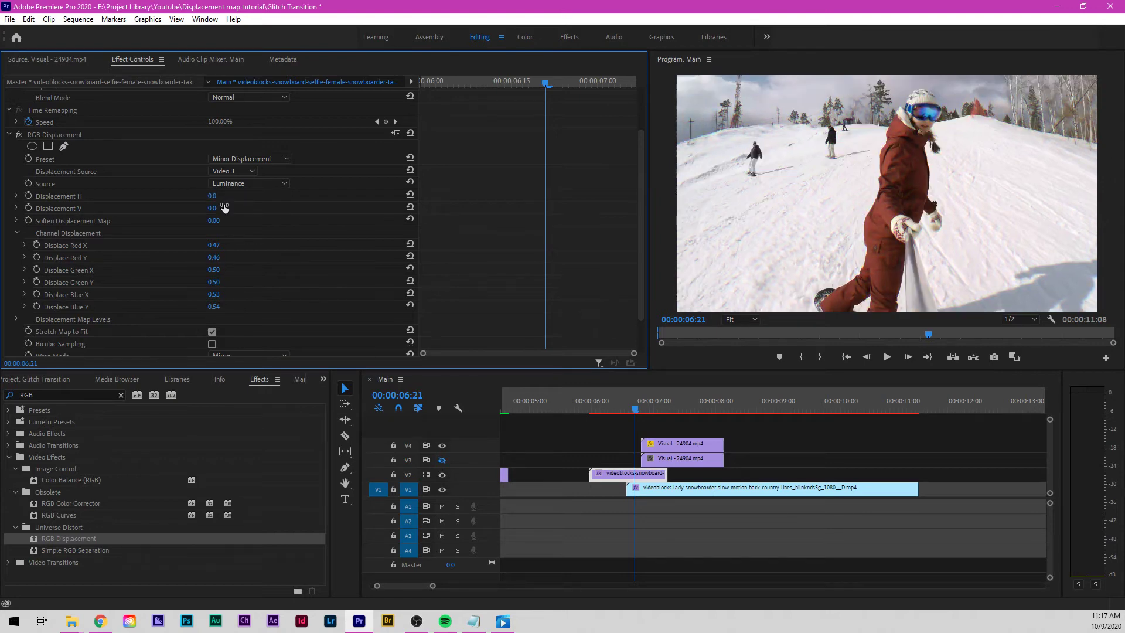
{"action": "left_click", "coordinate": [28, 196]}
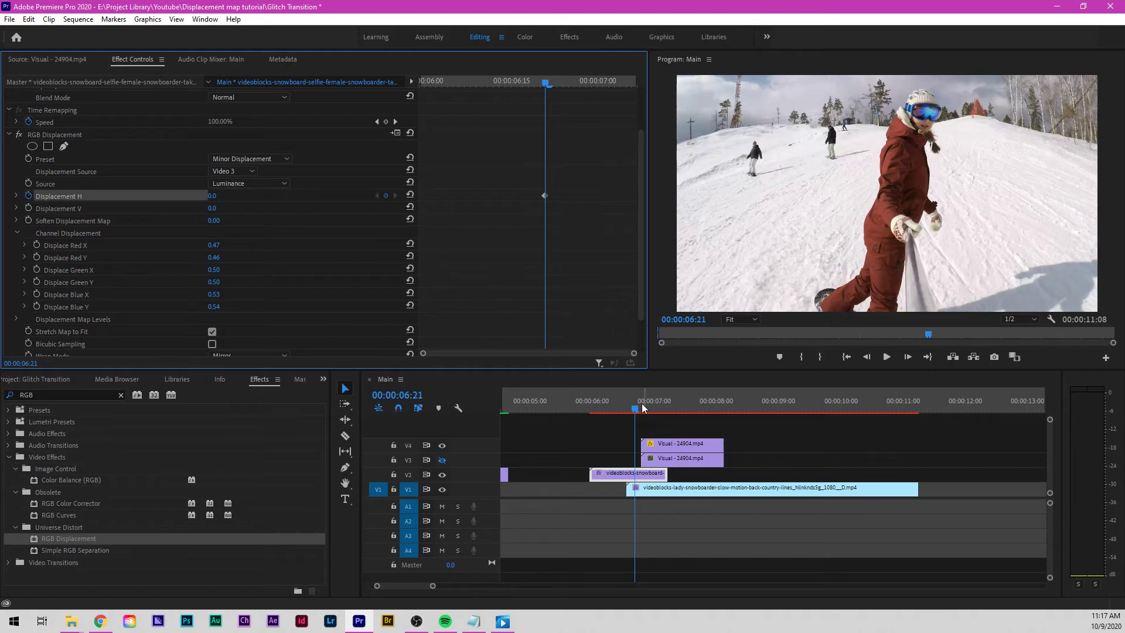
- Add a Displacement H keyframe on the selfie clip at 00:00:07:02, trying stronger values before settling on 0.8
{"action": "left_click_drag", "start_coordinate": [643, 408], "coordinate": [657, 408]}
{"action": "left_click", "coordinate": [223, 192]}
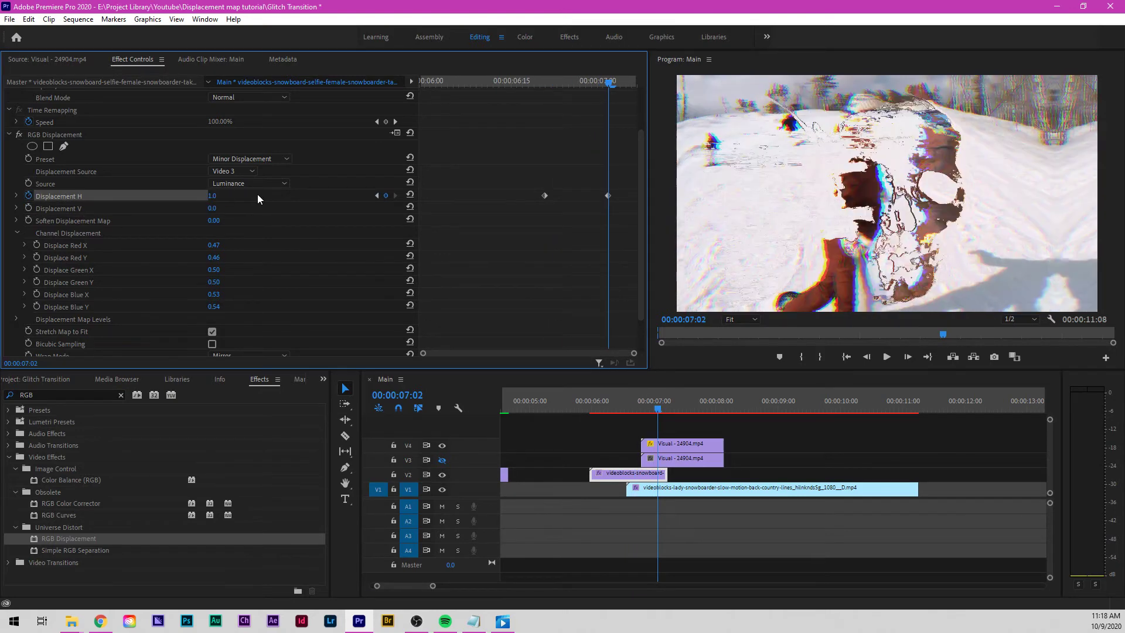
{"action": "left_click", "coordinate": [224, 194]}
{"action": "type", "text": "8"}
{"action": "key", "text": "Return"}
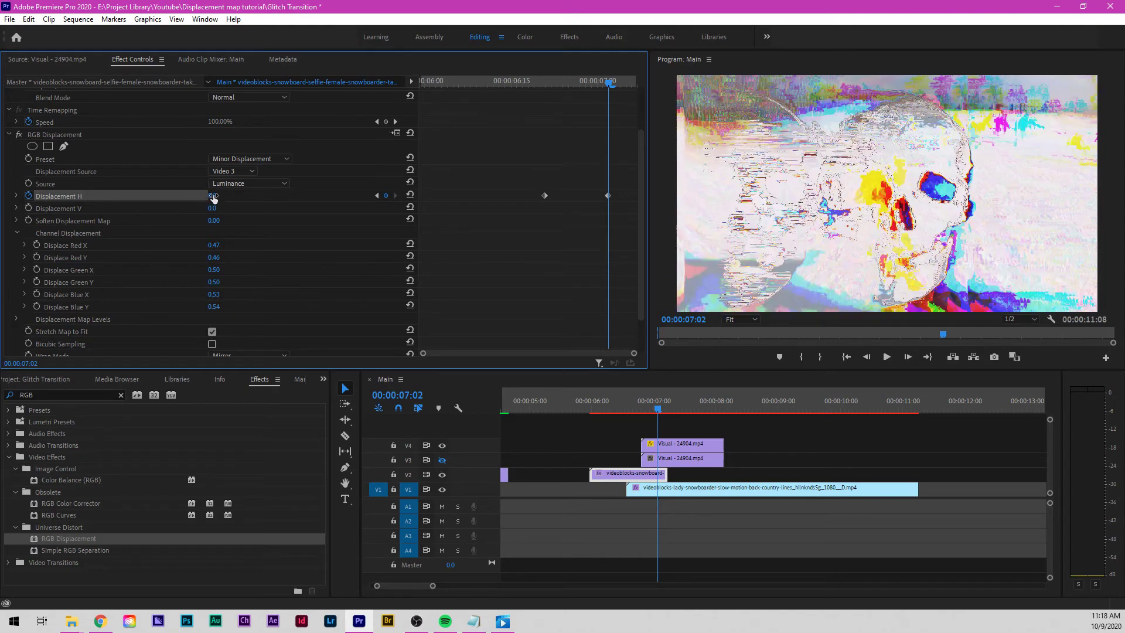
{"action": "type", "text": "0.8"}
{"action": "key", "text": "Return"}
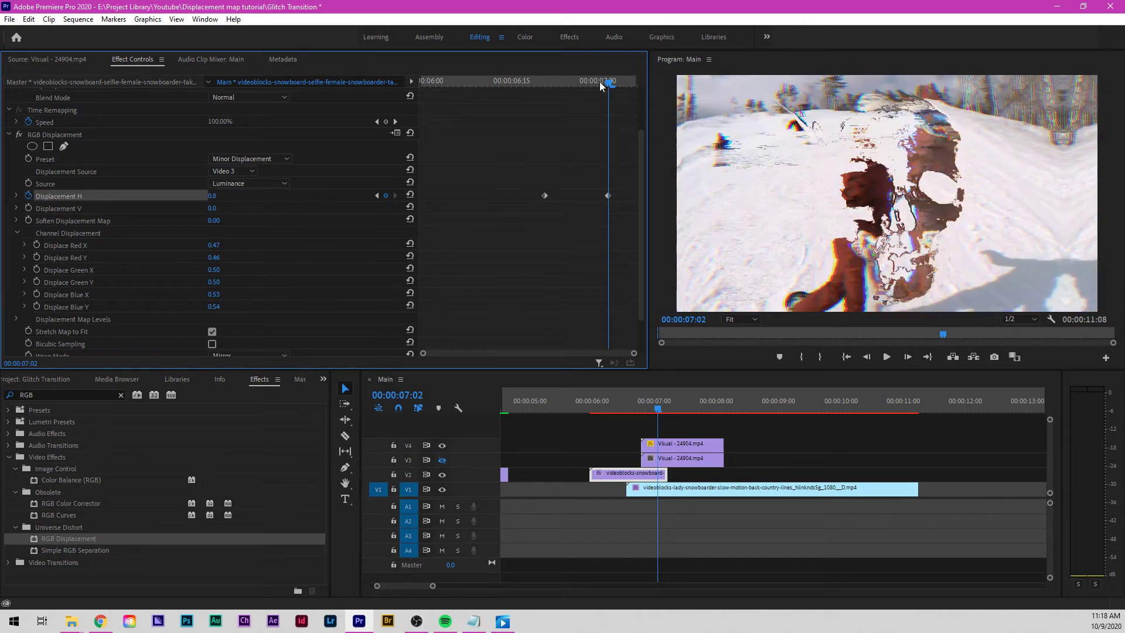
- Start keyframing the selfie clip's Displacement V at 0, aligned with its first Displacement H keyframe at 00:00:06:21
{"action": "left_click_drag", "start_coordinate": [600, 82], "coordinate": [645, 75]}
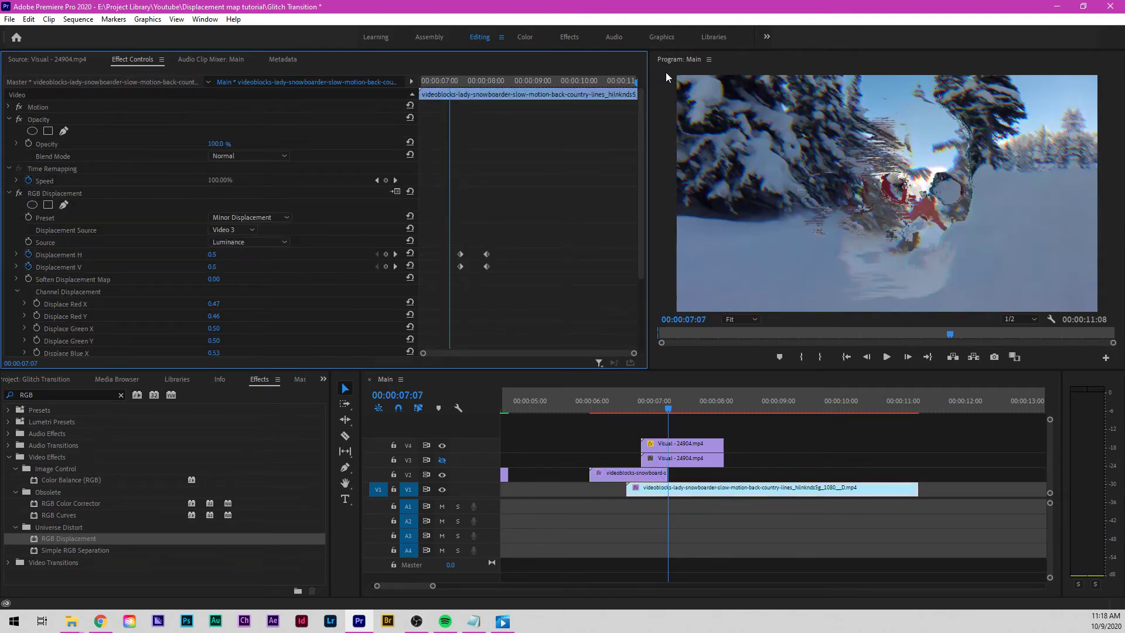
{"action": "mouse_move", "coordinate": [661, 405]}
{"action": "left_mouse_down"}
{"action": "mouse_move", "coordinate": [700, 408]}
{"action": "mouse_move", "coordinate": [653, 412]}
{"action": "mouse_move", "coordinate": [716, 407]}
{"action": "mouse_move", "coordinate": [658, 407]}
{"action": "left_mouse_up"}
{"action": "left_click", "coordinate": [656, 475]}
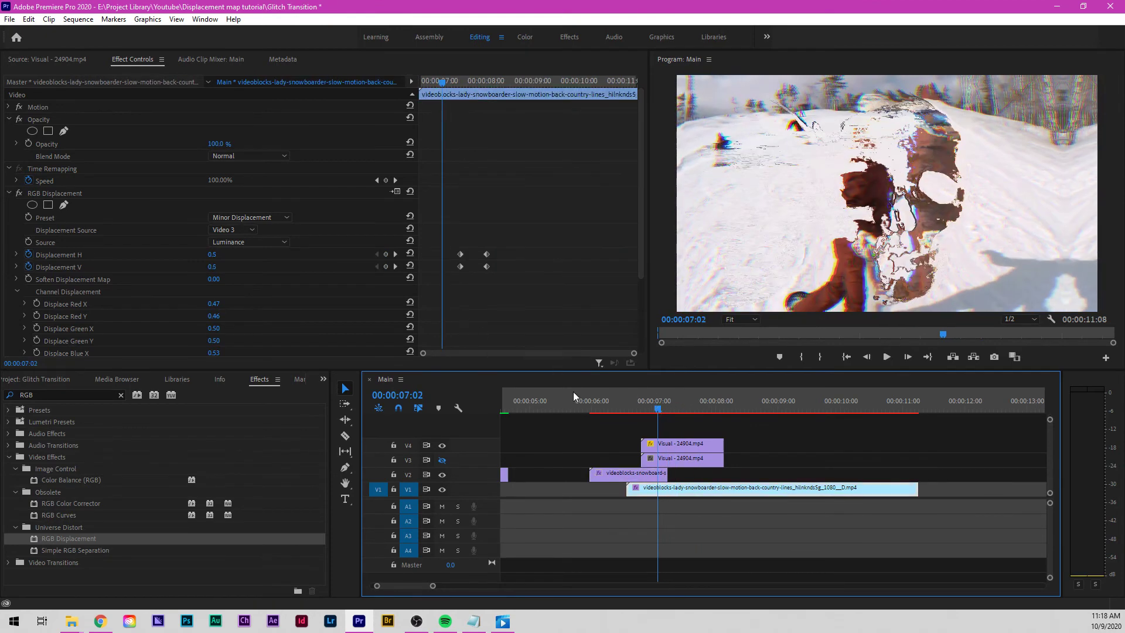
{"action": "left_click", "coordinate": [638, 474]}
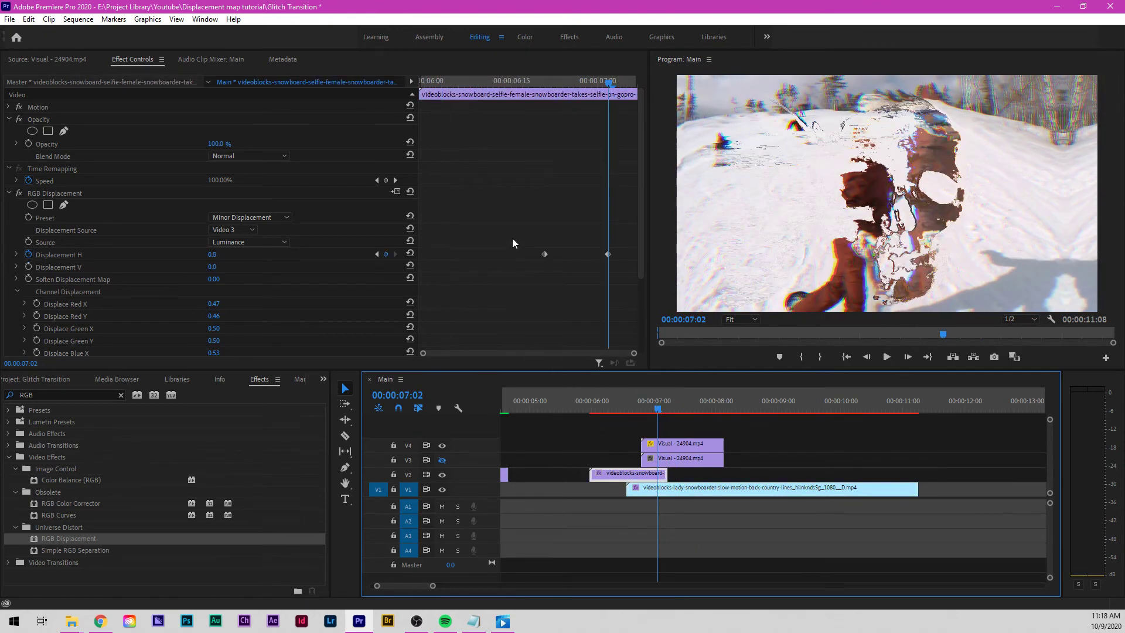
{"action": "left_click", "coordinate": [377, 254]}
{"action": "left_click", "coordinate": [28, 265]}
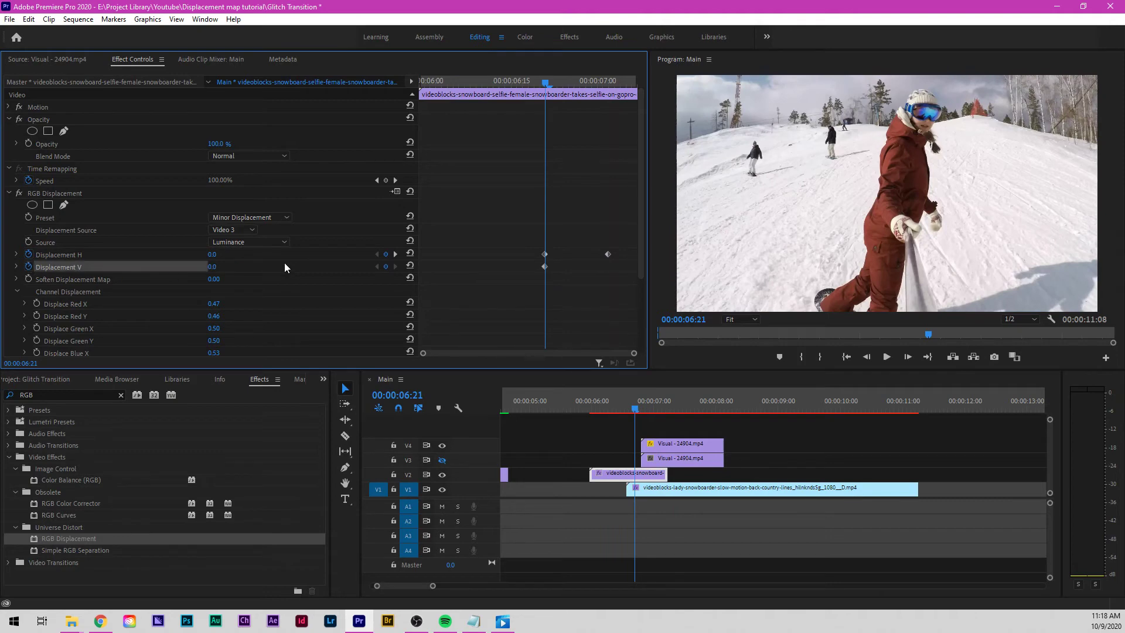
- Set the selfie clip's Displacement V to 0.3 at the second Displacement H keyframe, 00:00:07:02
{"action": "left_click", "coordinate": [396, 254]}
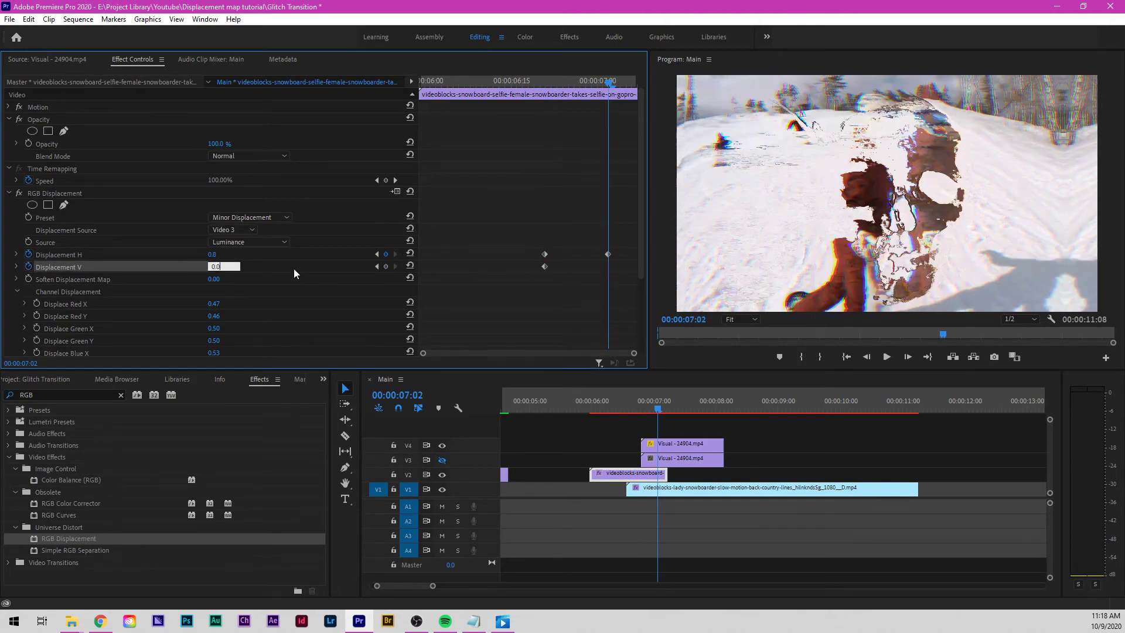
{"action": "key", "text": "Return"}
{"action": "key", "text": "ctrl+z"}
{"action": "left_click_drag", "start_coordinate": [213, 267], "coordinate": [251, 269]}
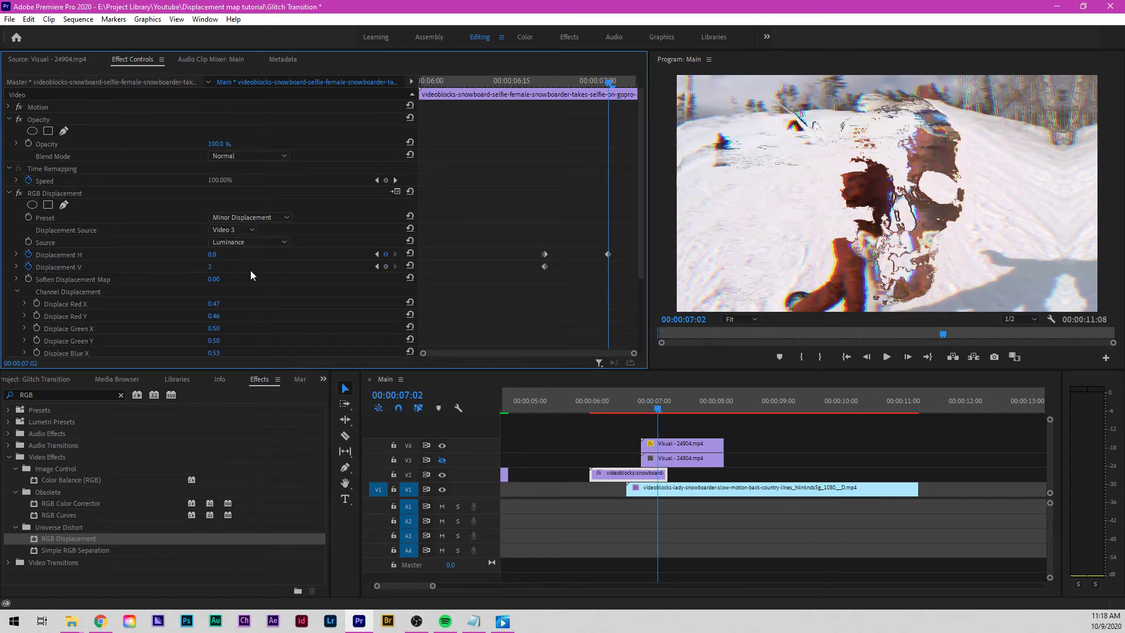
{"action": "left_click", "coordinate": [213, 267]}
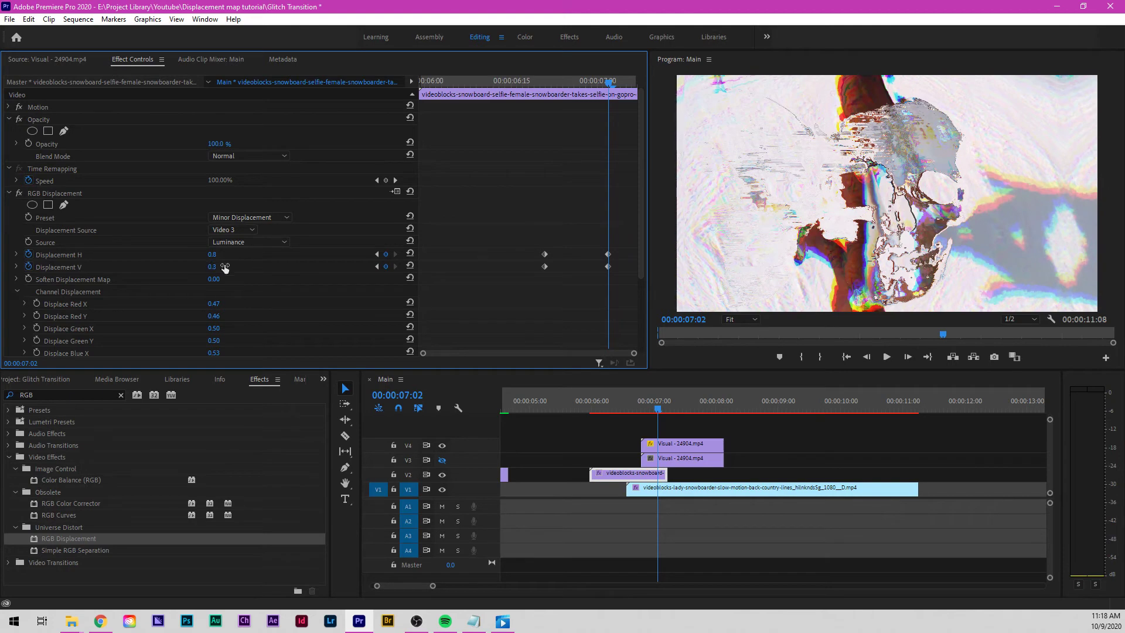
- Set the selfie clip's Displacement H keyframe at 00:00:07:02 to 0.5
{"action": "left_click", "coordinate": [221, 253]}
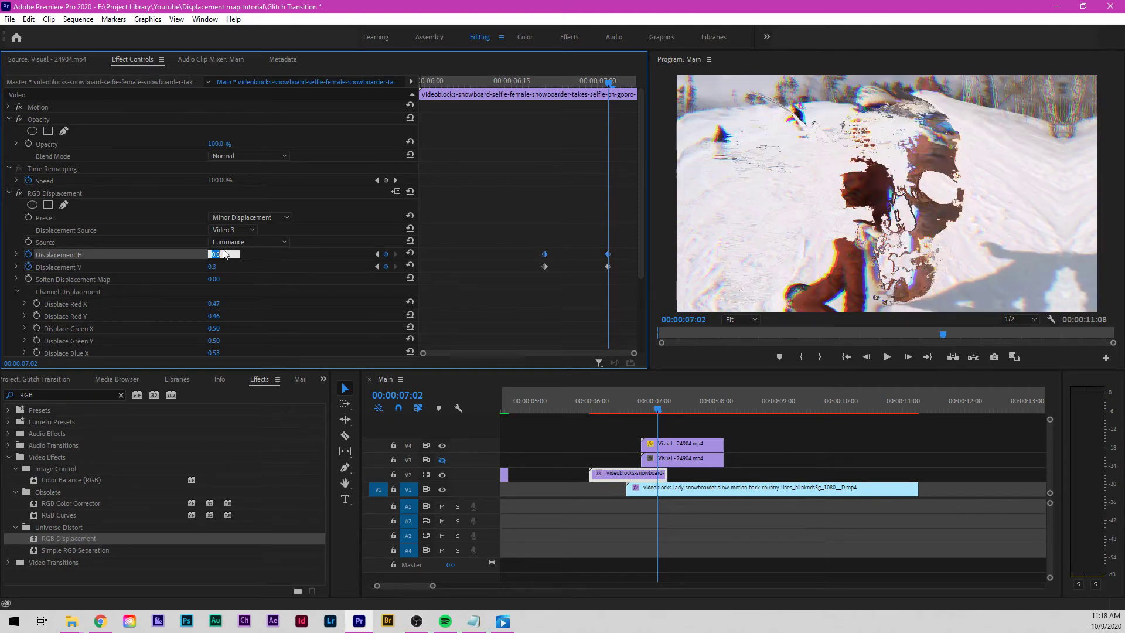
{"action": "left_click", "coordinate": [228, 248]}
{"action": "left_click", "coordinate": [218, 252]}
{"action": "left_click", "coordinate": [226, 251]}
{"action": "key", "text": "Return"}
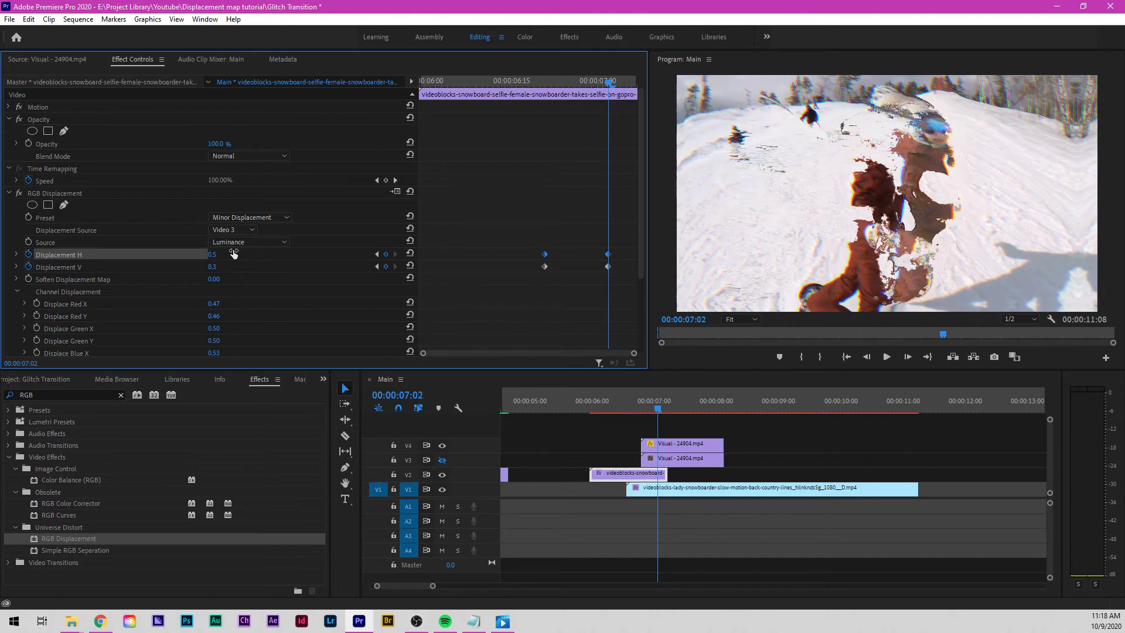
- Play the second transition to review the selfie clip's keyframed displacement
{"action": "left_click", "coordinate": [621, 403]}
{"action": "key", "text": "space"}
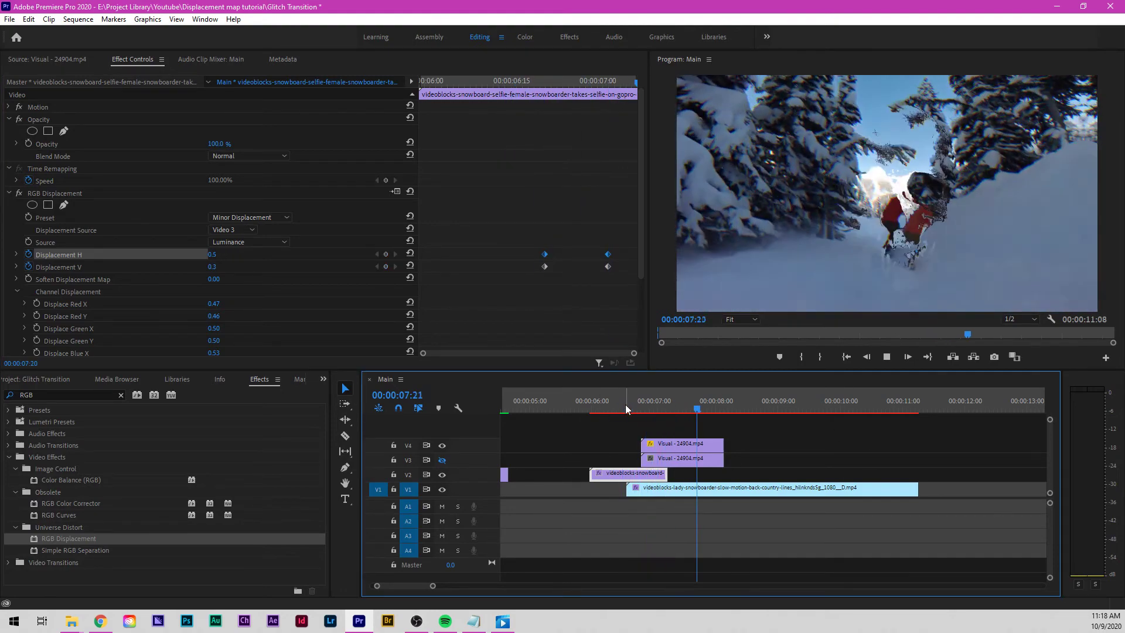
{"action": "left_click", "coordinate": [626, 403]}
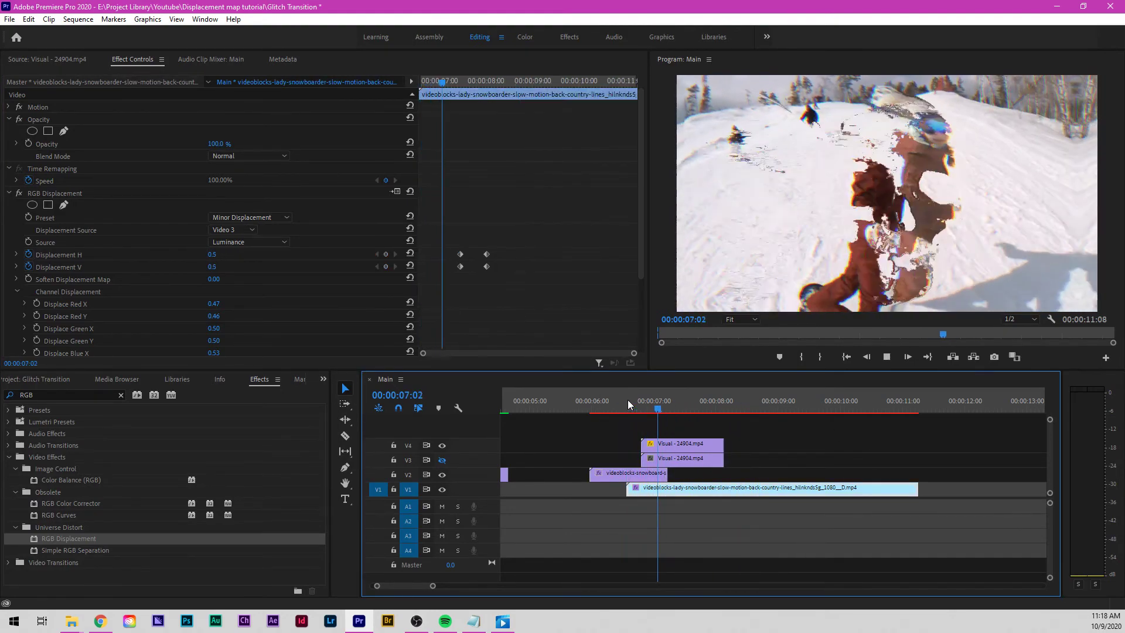
{"action": "left_click_drag", "start_coordinate": [638, 401], "coordinate": [644, 402]}
- Set Displace Red X to 0.60 in the selfie clip's RGB Displacement channel settings
{"action": "left_click", "coordinate": [645, 473]}
{"action": "scroll", "coordinate": [463, 276], "scroll_direction": "down", "scroll_amount": 2}
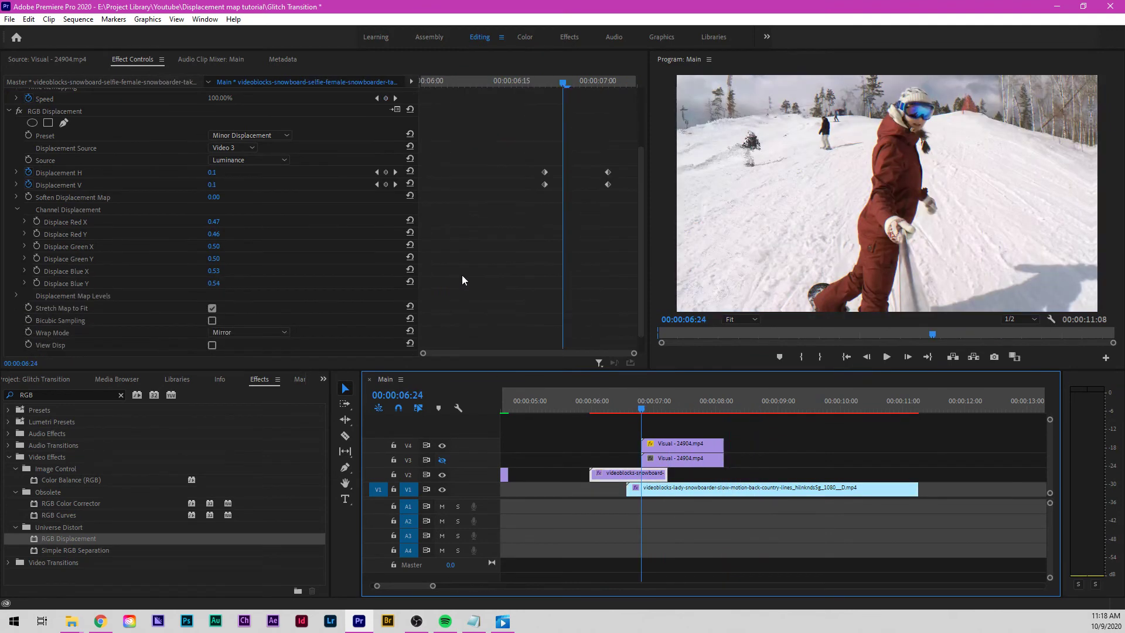
{"action": "left_click", "coordinate": [214, 222]}
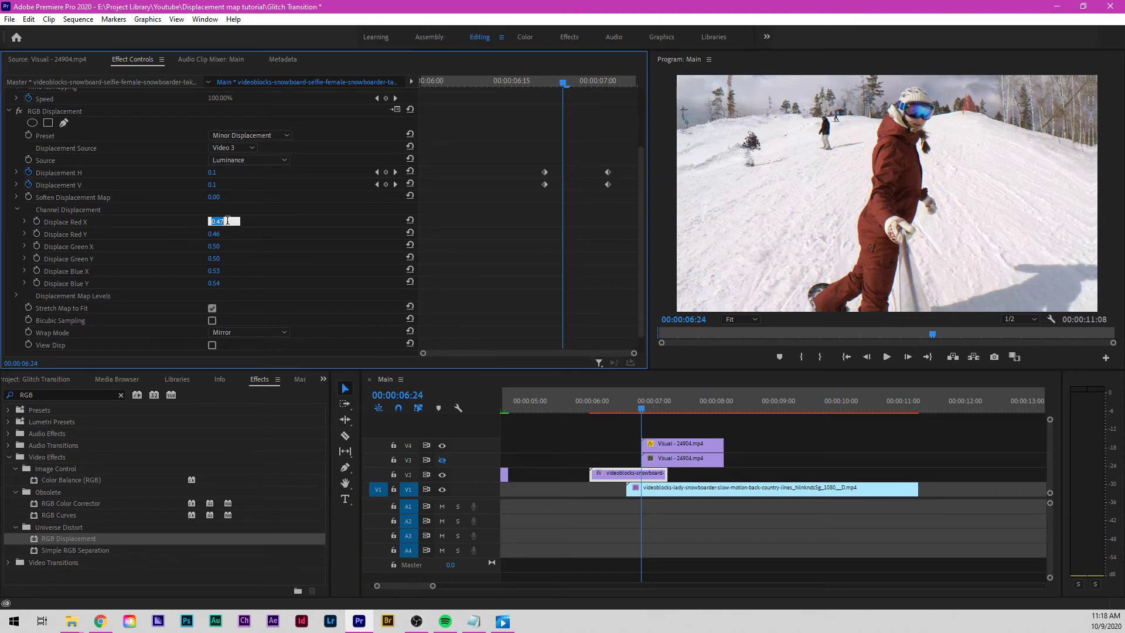
{"action": "type", "text": "0.60"}
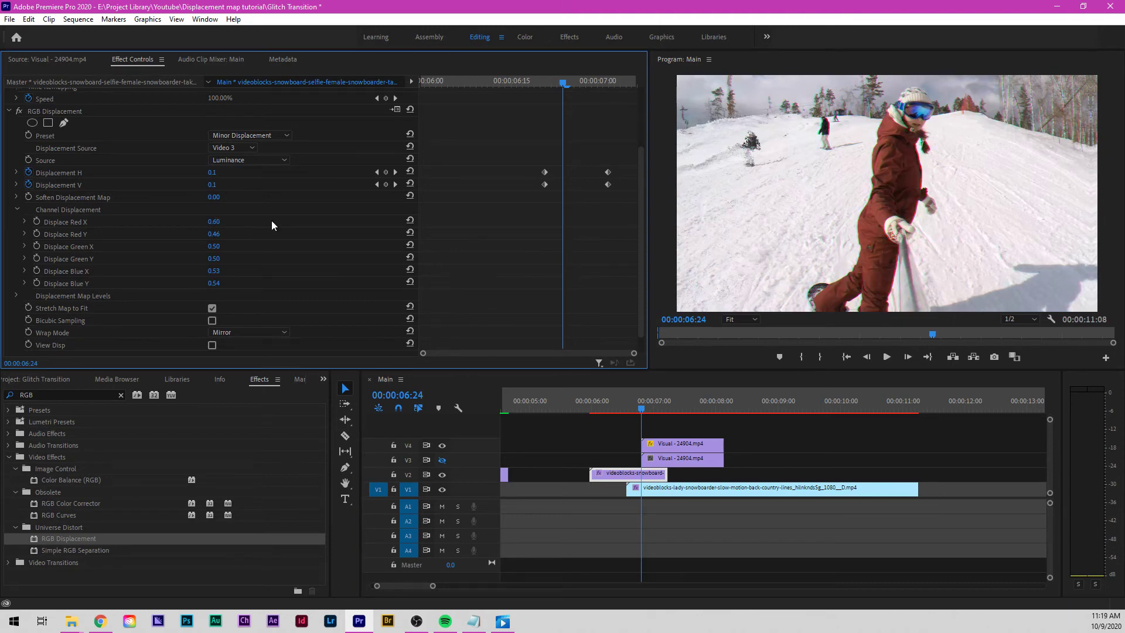
{"action": "key", "text": "Return"}
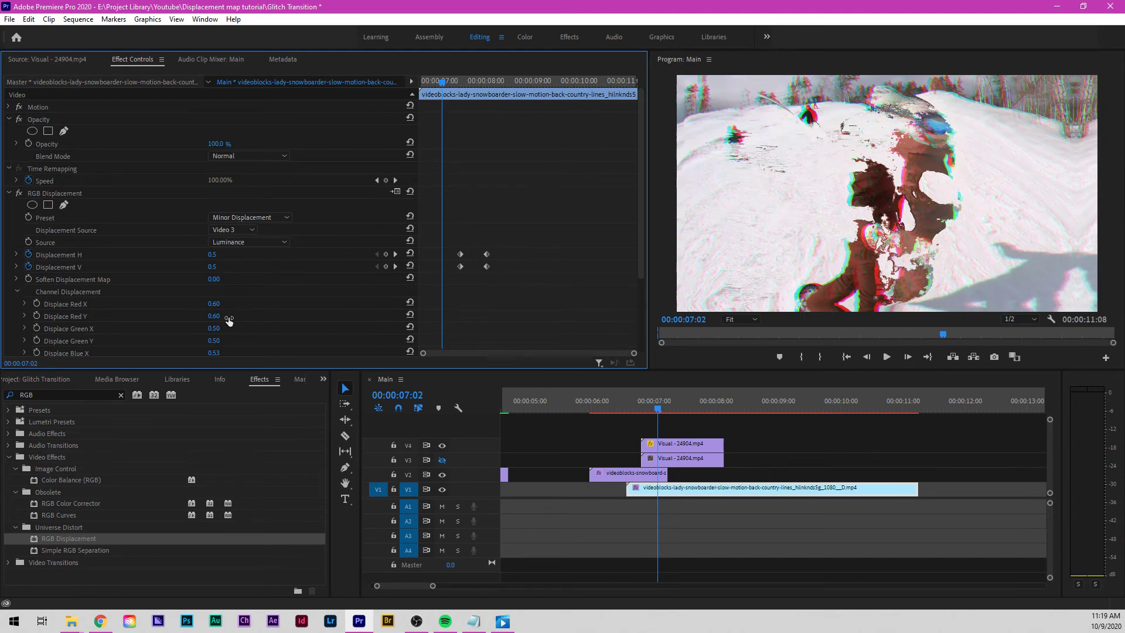
- Open the selfie clip's Displace Blue X value for editing in its RGB Displacement channel settings
{"action": "scroll", "coordinate": [243, 328], "scroll_direction": "down", "scroll_amount": 3}
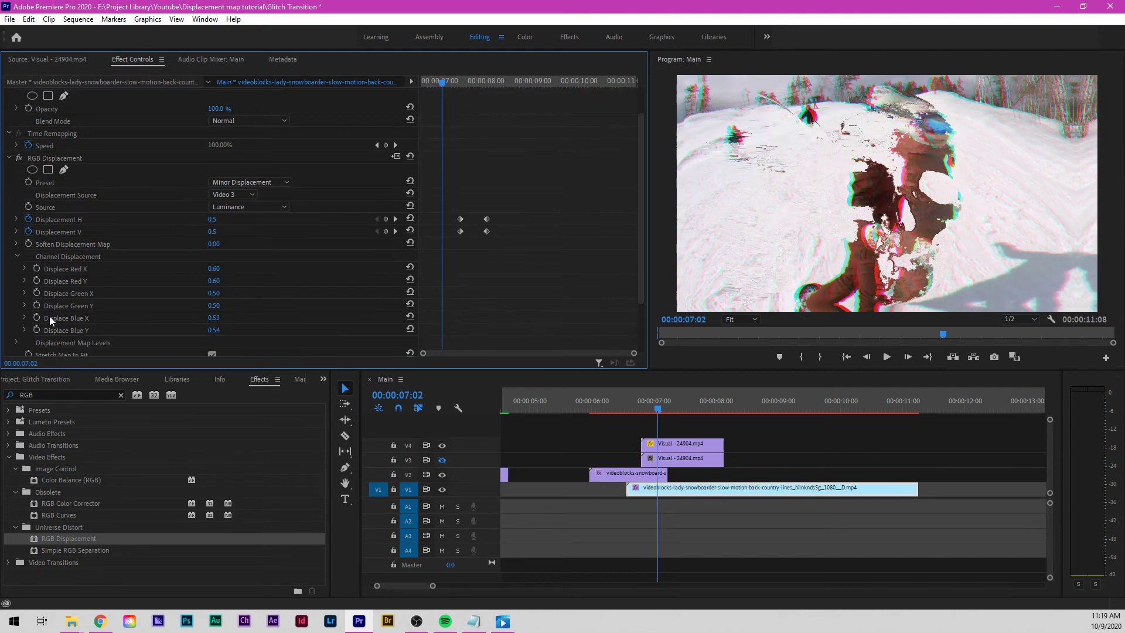
{"action": "left_click", "coordinate": [221, 317]}
{"action": "left_click_drag", "start_coordinate": [226, 317], "coordinate": [209, 317]}
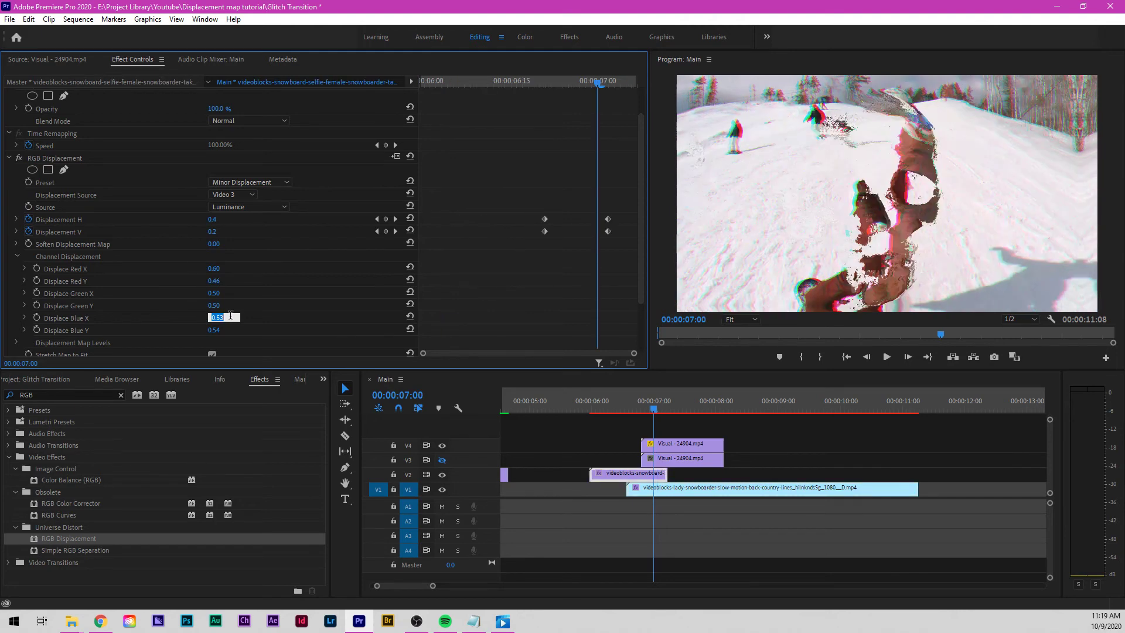
{"action": "left_click", "coordinate": [230, 316]}
{"action": "key", "text": "Return"}
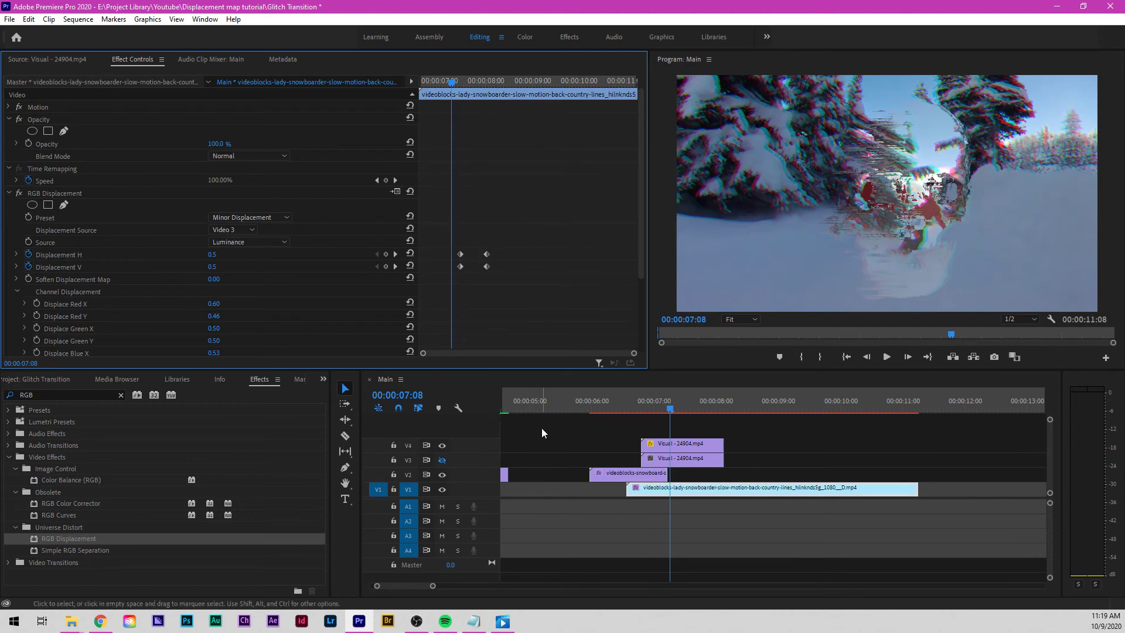
- Set the back-country clip's Displace Blue X to 0.4 in its RGB Displacement settings and play the transition
{"action": "left_click_drag", "start_coordinate": [670, 408], "coordinate": [673, 409]}
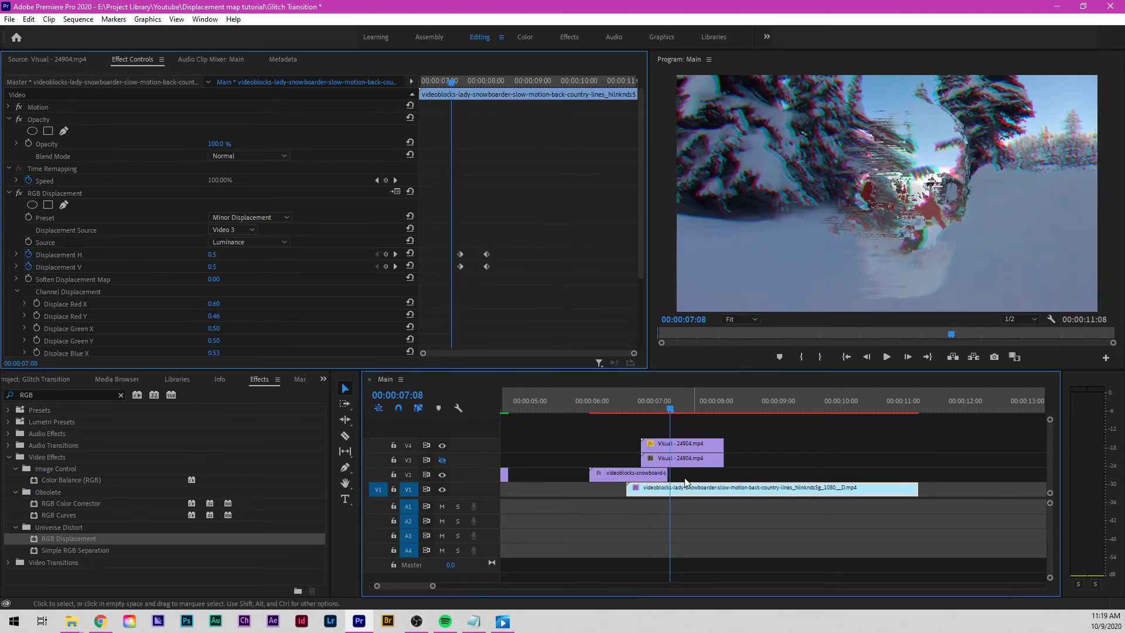
{"action": "scroll", "coordinate": [286, 314], "scroll_direction": "down", "scroll_amount": 1}
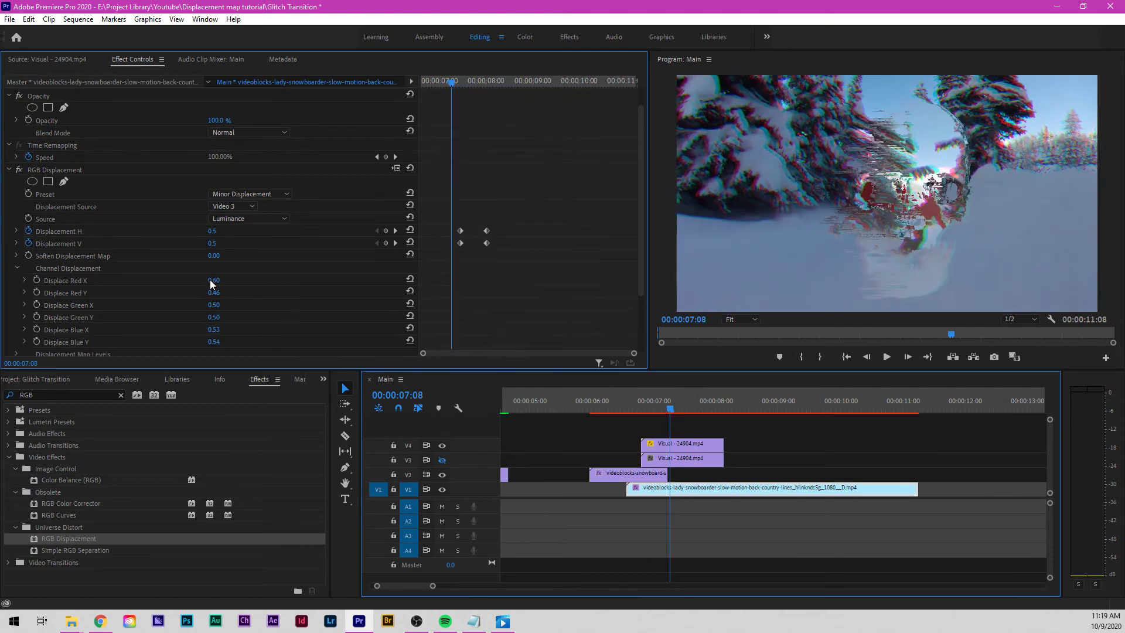
{"action": "left_click", "coordinate": [214, 317]}
{"action": "left_click_drag", "start_coordinate": [214, 329], "coordinate": [261, 329]}
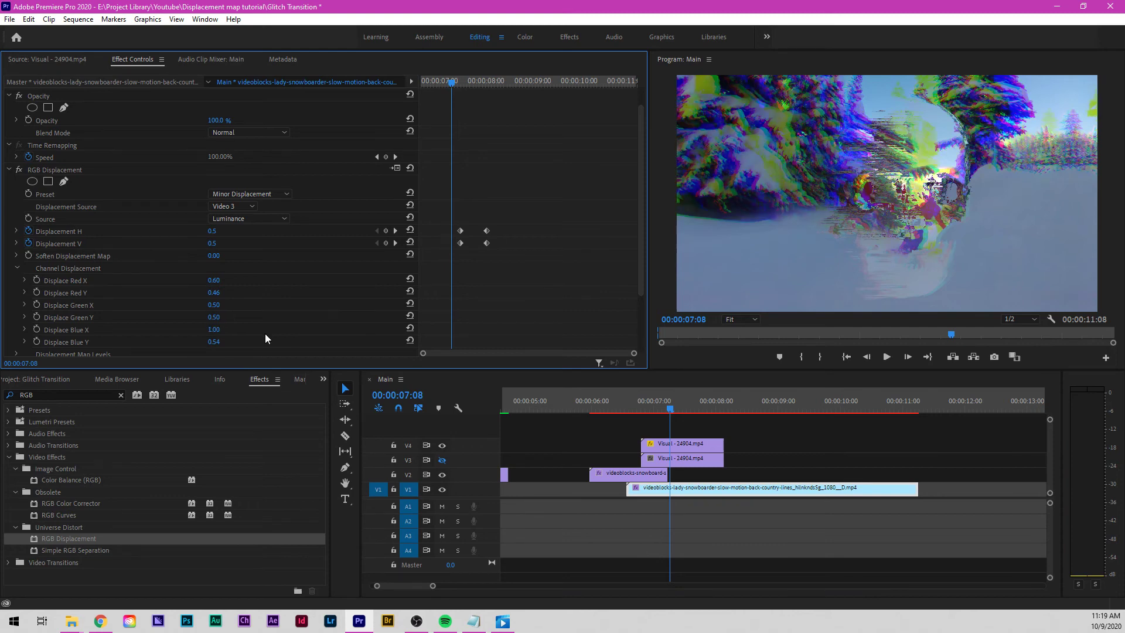
{"action": "left_click", "coordinate": [214, 329]}
{"action": "type", "text": ".4"}
{"action": "key", "text": "Return"}
{"action": "key", "text": "space"}
{"action": "key", "text": "space"}
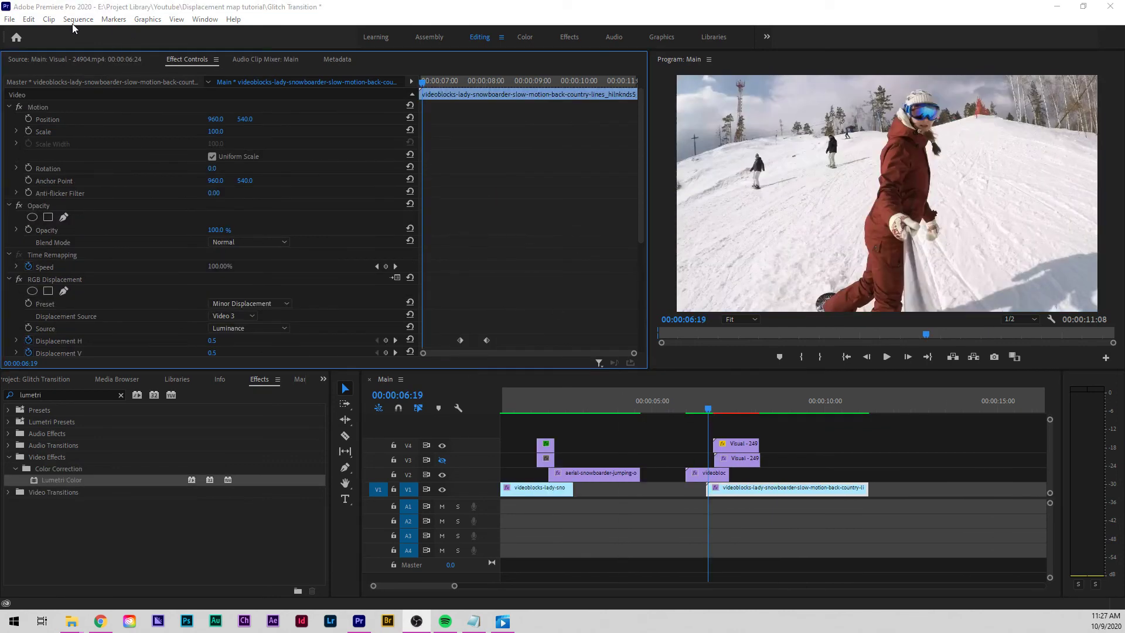
- Render the sequence's effects from In to Out and play back the second transition
{"action": "left_click", "coordinate": [78, 19]}
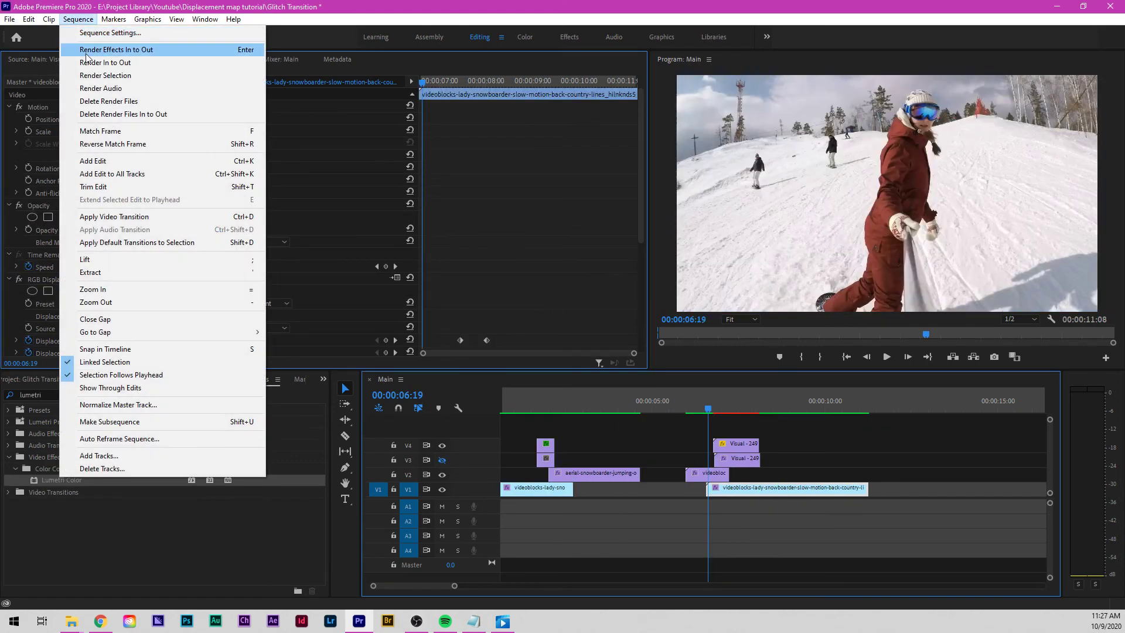
{"action": "left_click", "coordinate": [86, 51]}
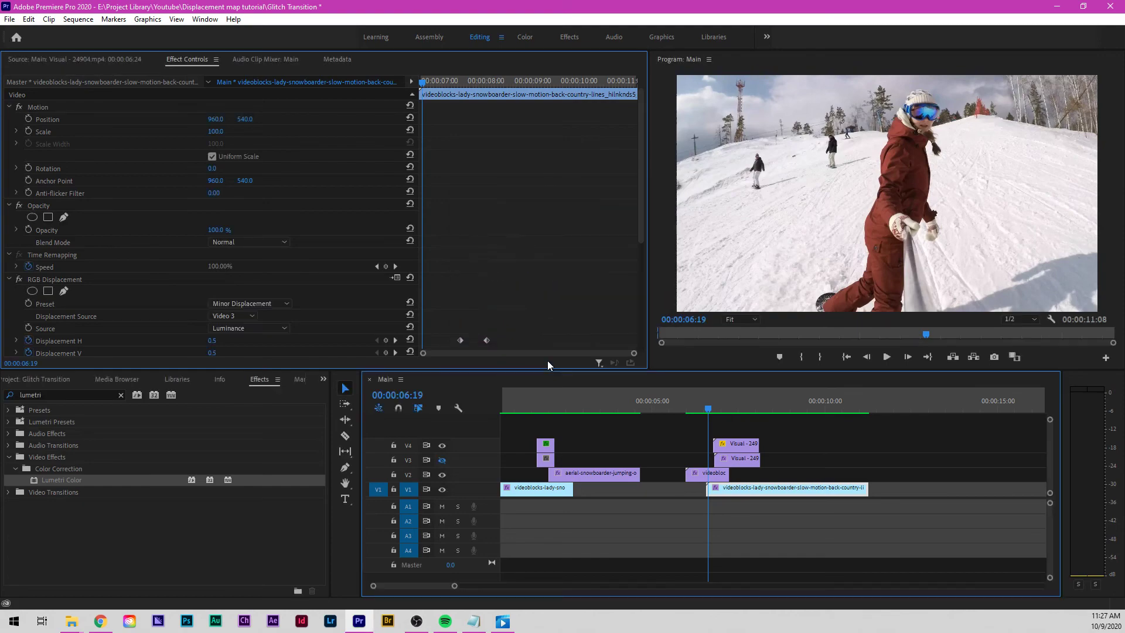
{"action": "key", "text": "space"}
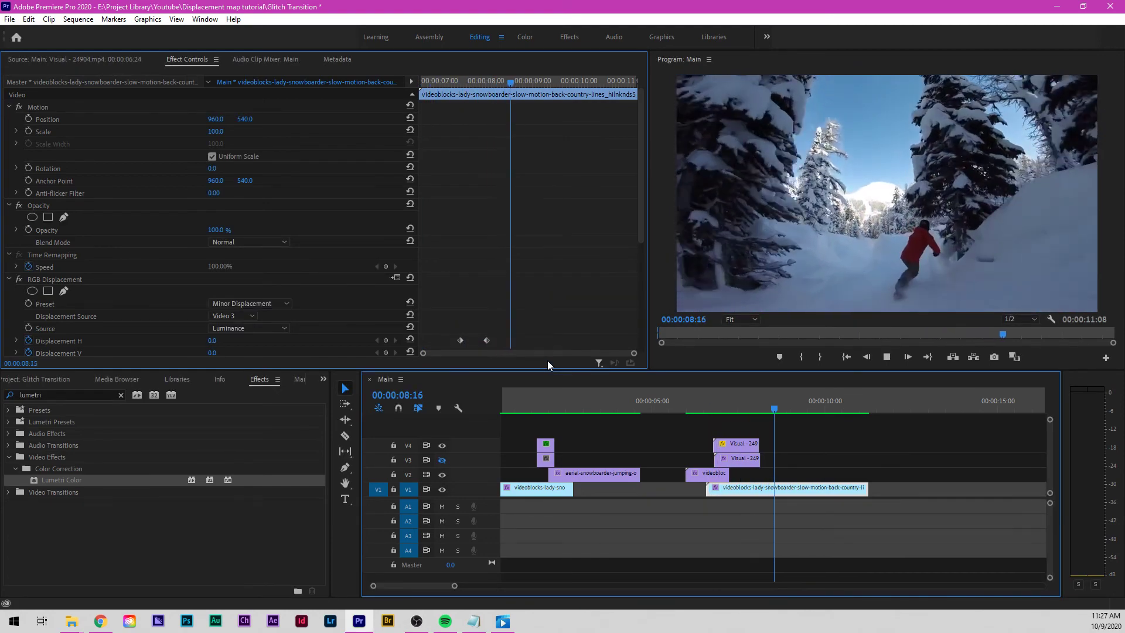
{"action": "key", "text": "space"}
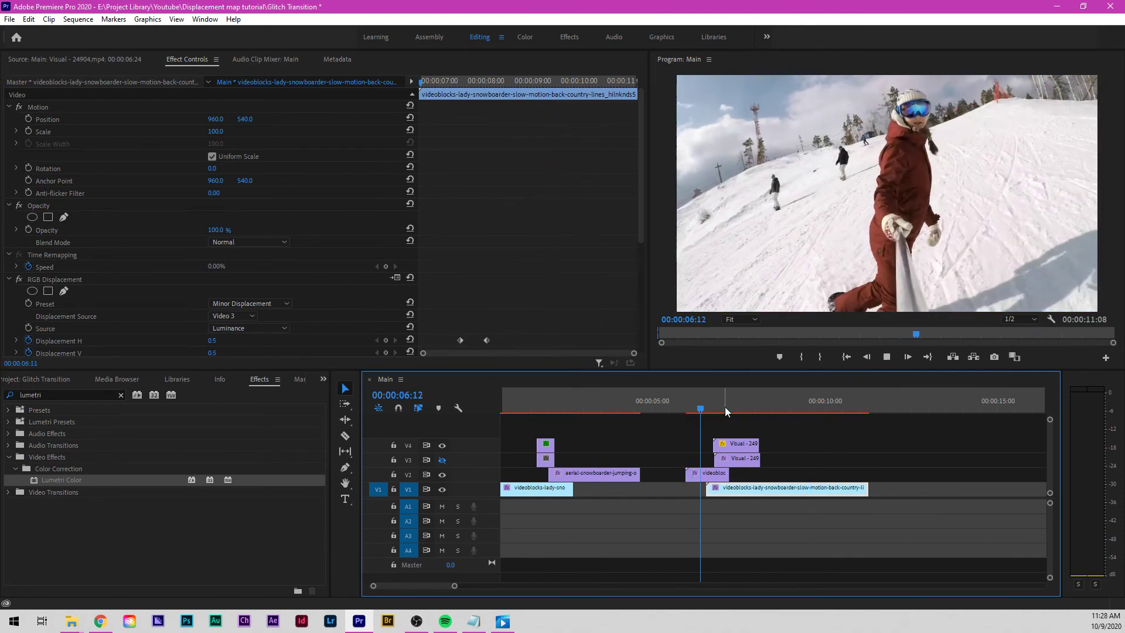
{"action": "key", "text": "space"}
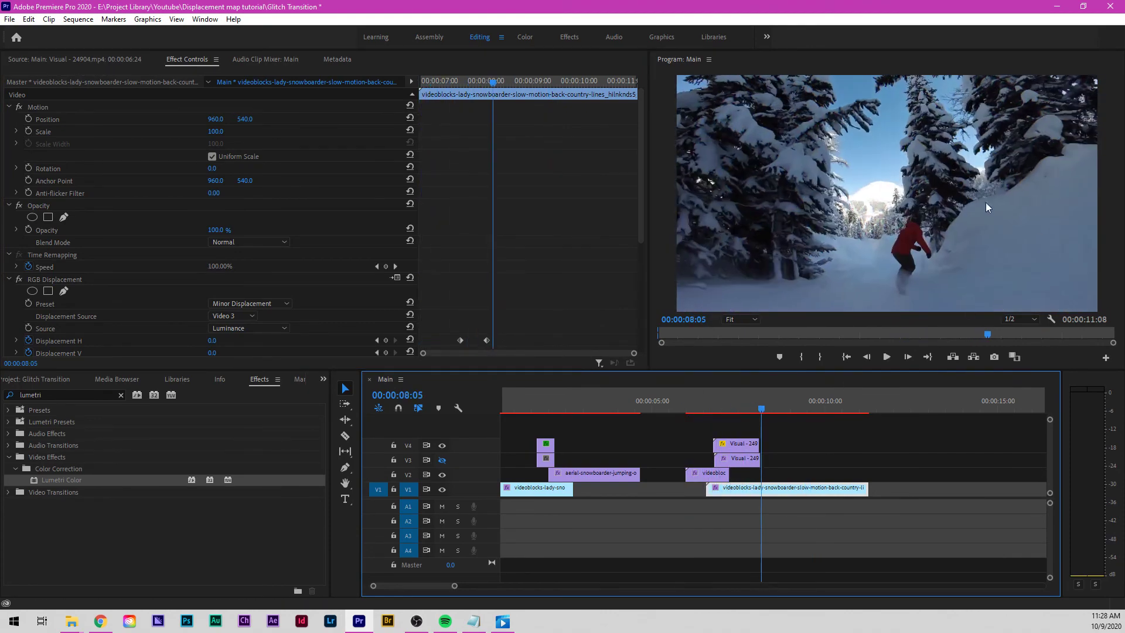
- Make track V3 visible at 00:00:07:20 and remove the Lumetri Color effect from its skull clip
{"action": "left_click_drag", "start_coordinate": [762, 411], "coordinate": [745, 410]}
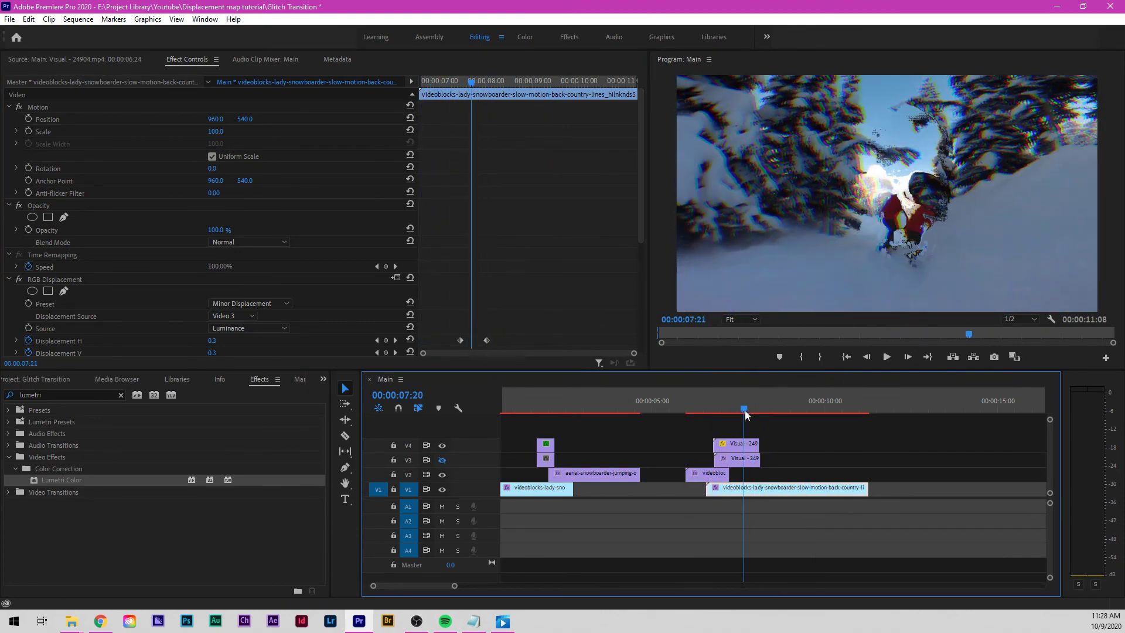
{"action": "left_click", "coordinate": [742, 459]}
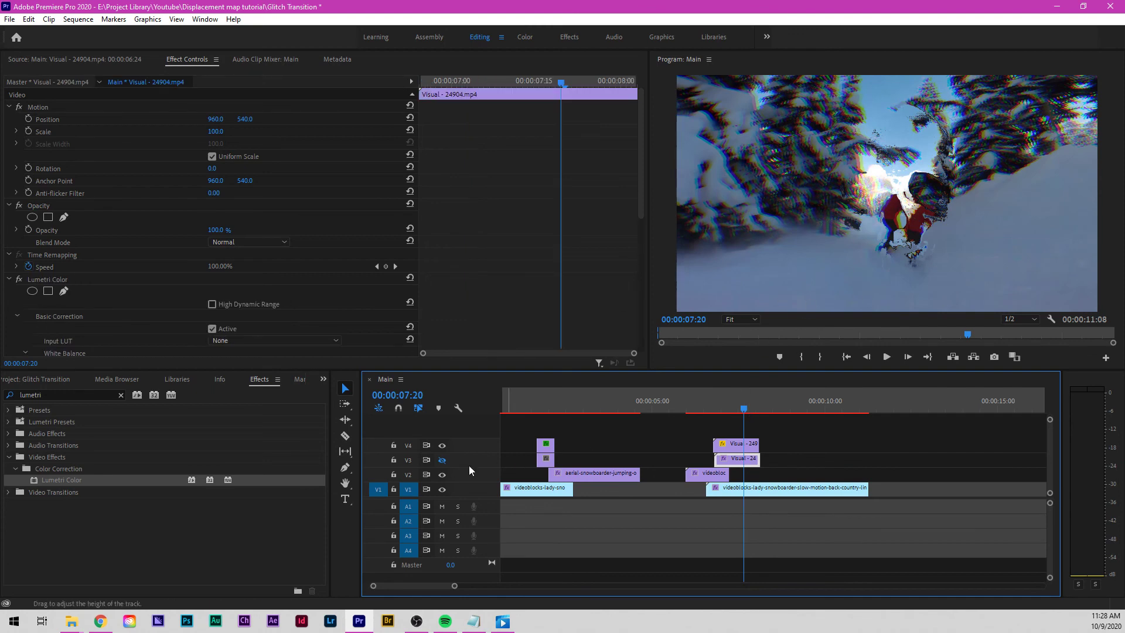
{"action": "left_click", "coordinate": [443, 461]}
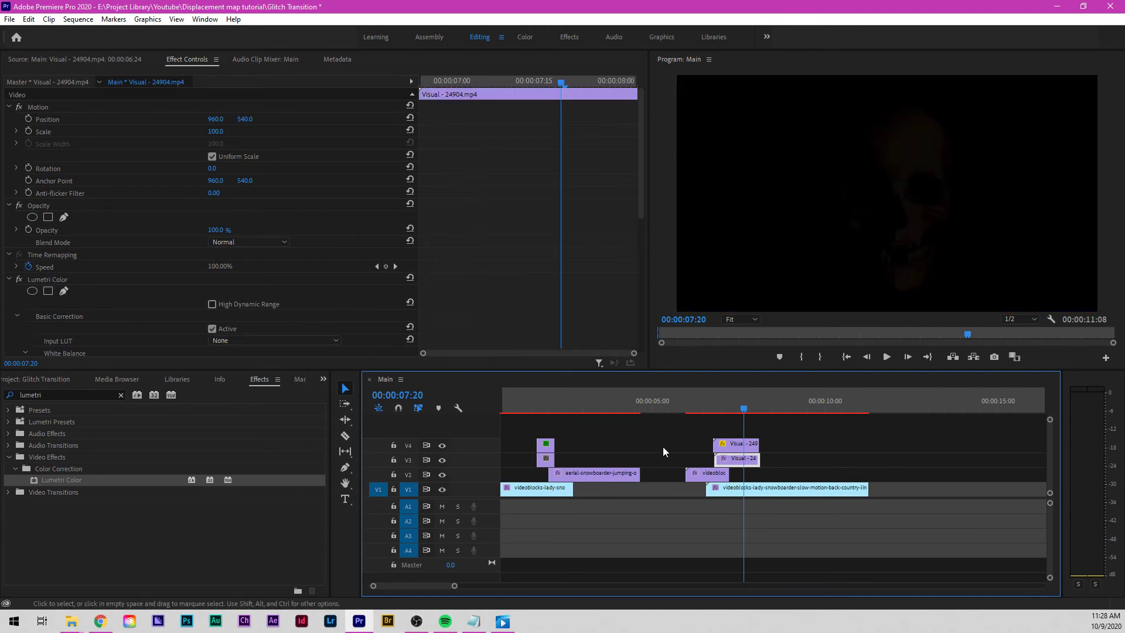
{"action": "scroll", "coordinate": [170, 234], "scroll_direction": "down", "scroll_amount": 2}
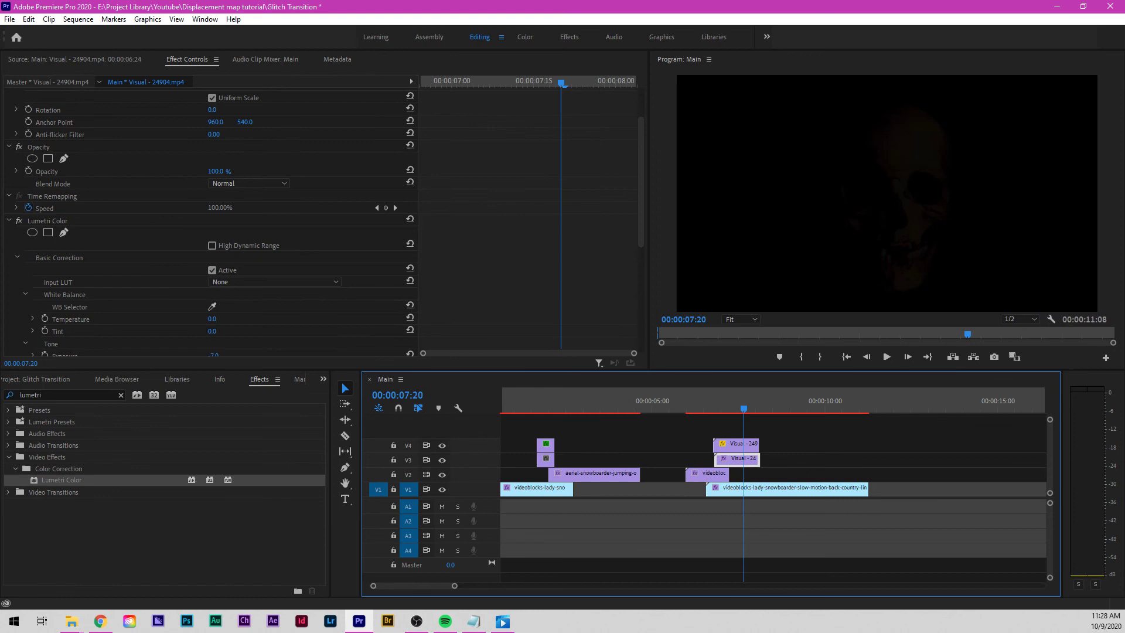
{"action": "left_click", "coordinate": [46, 221]}
{"action": "key", "text": "Delete"}
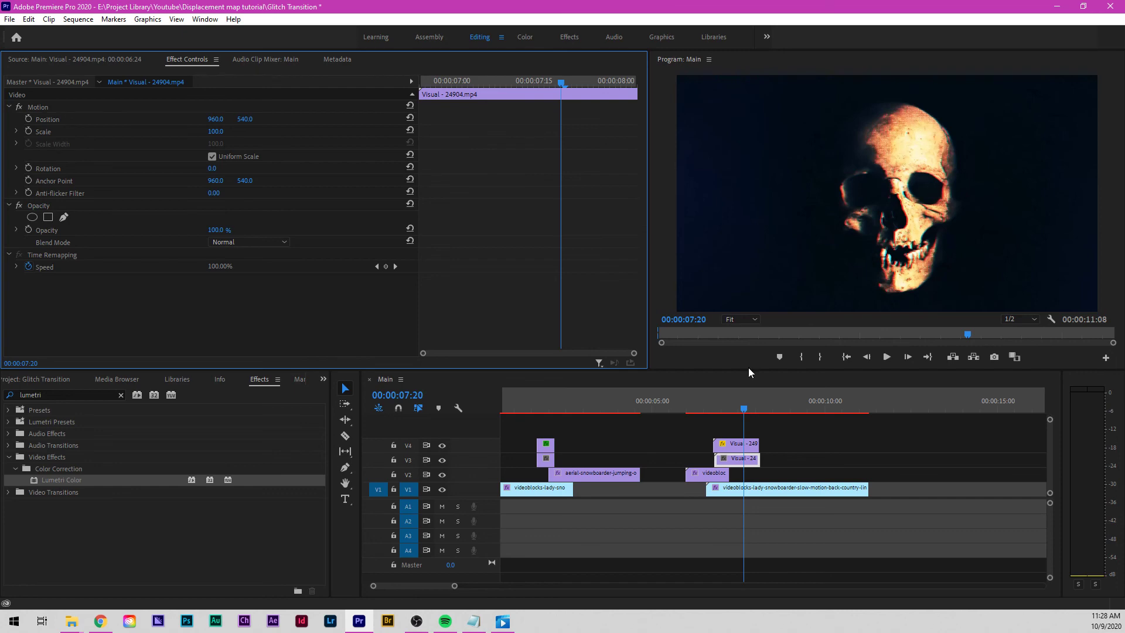
- Scrub the second transition from 00:00:07:04 to 00:00:07:07 to examine the skull footage without colour correction
{"action": "mouse_move", "coordinate": [744, 408]}
{"action": "left_mouse_down"}
{"action": "mouse_move", "coordinate": [714, 412]}
{"action": "mouse_move", "coordinate": [725, 410]}
{"action": "left_mouse_up"}
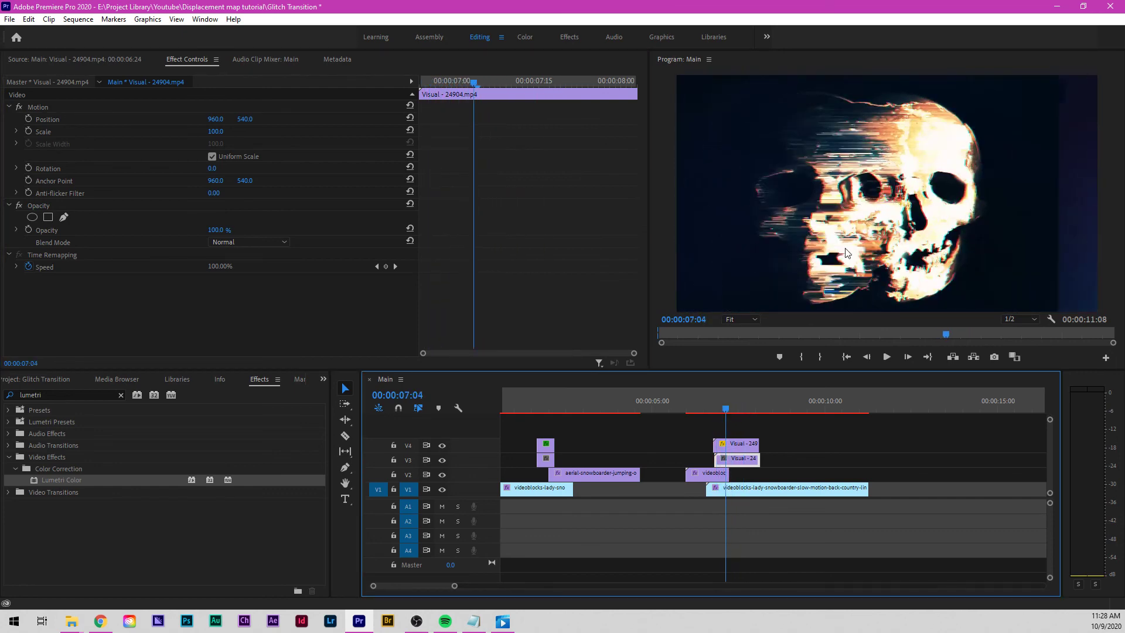
{"action": "left_click", "coordinate": [729, 410]}
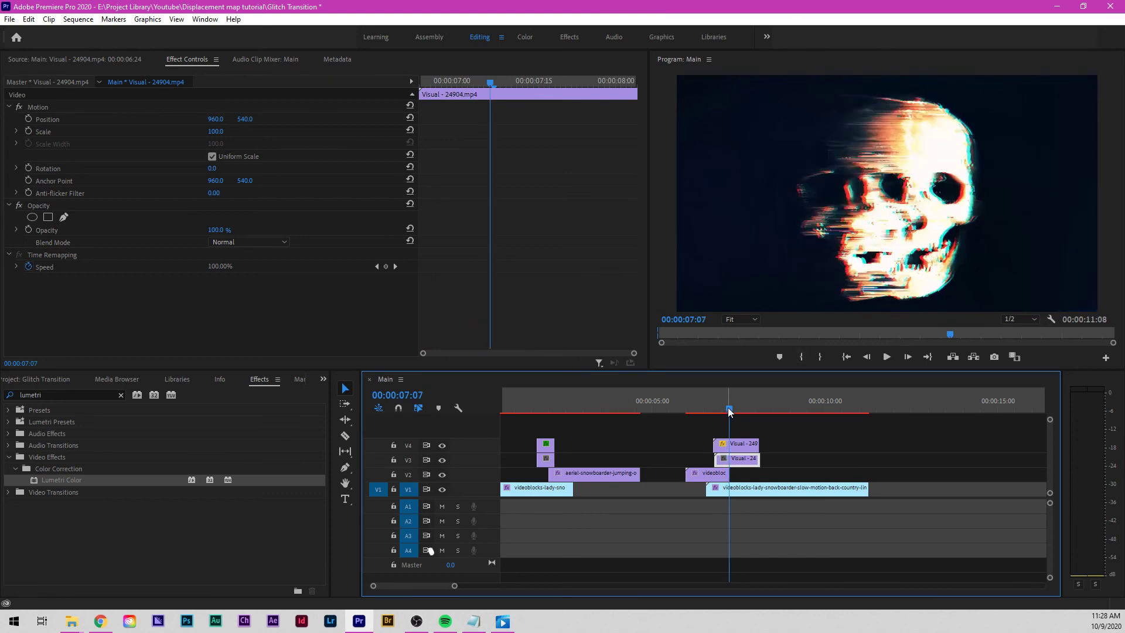